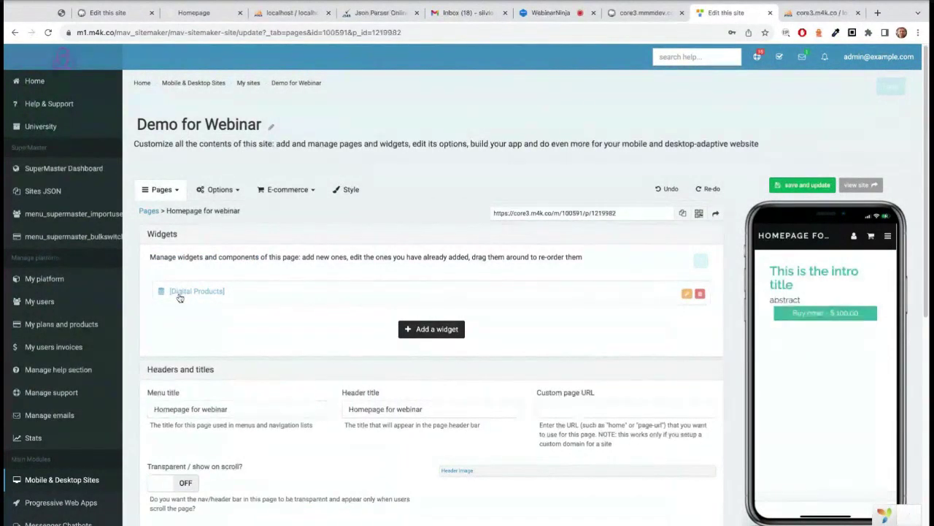
Browse the widget library for this page, find the Digital Products widget, and close the library without adding anything
click(429, 329)
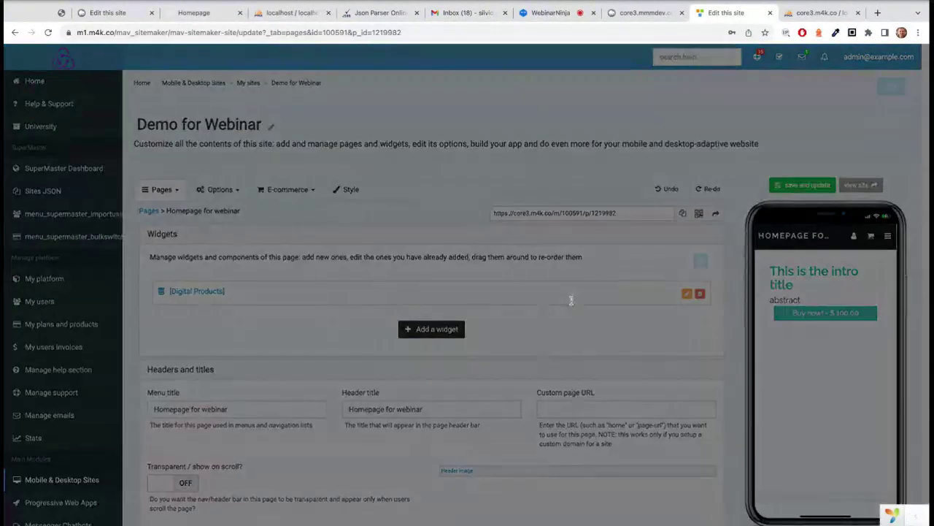
scroll(484, 343, down, 1)
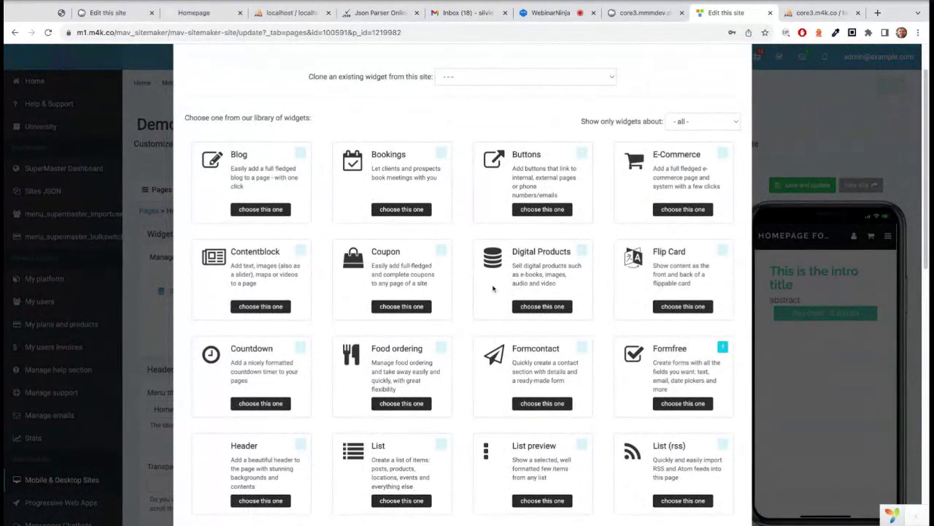
triple_click(513, 263)
click(518, 261)
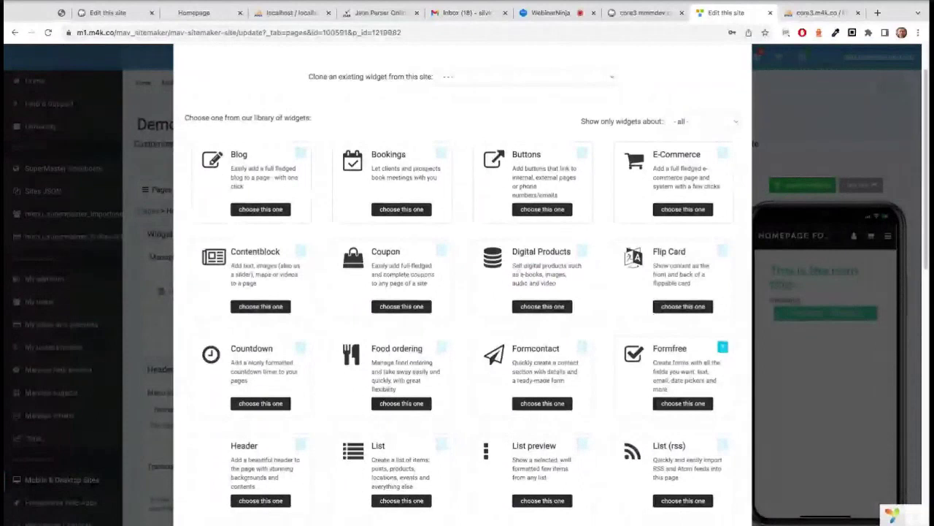
scroll(723, 102, up, 2)
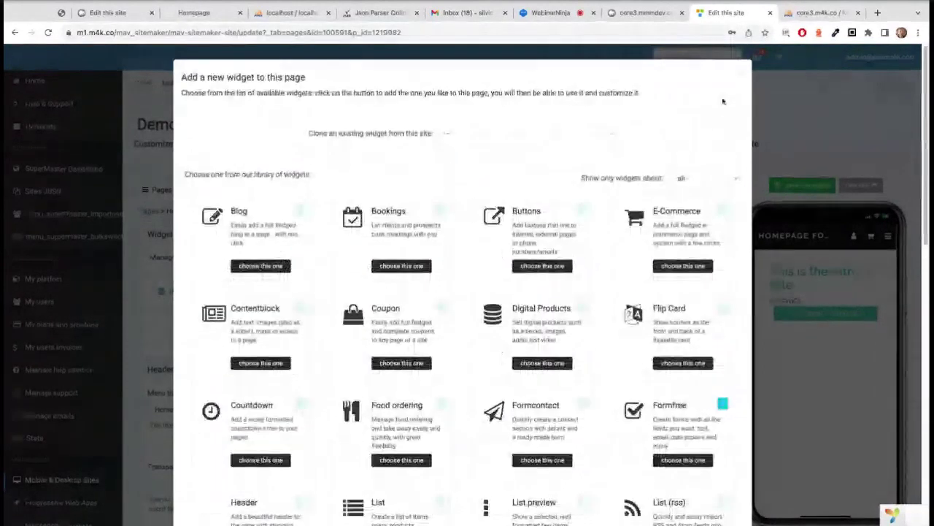
click(725, 100)
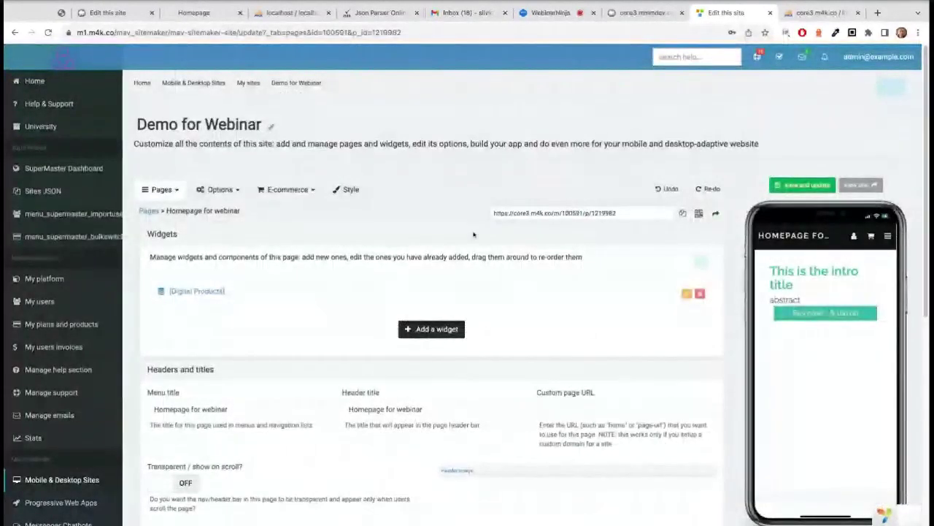
Open the homepage's Digital Products widget and examine its autoresponder / digital delivery email settings, collapsing them again
click(198, 292)
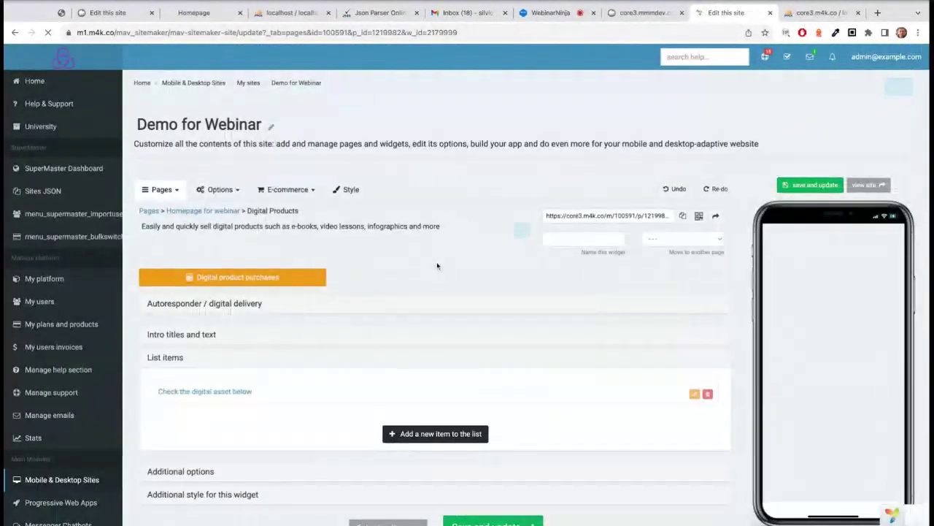
scroll(365, 255, down, 1)
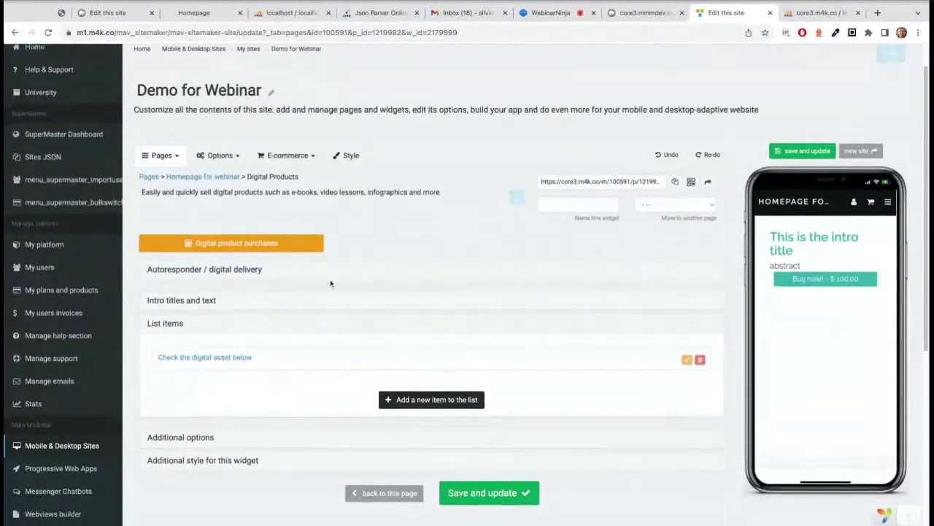
scroll(310, 264, down, 1)
click(246, 256)
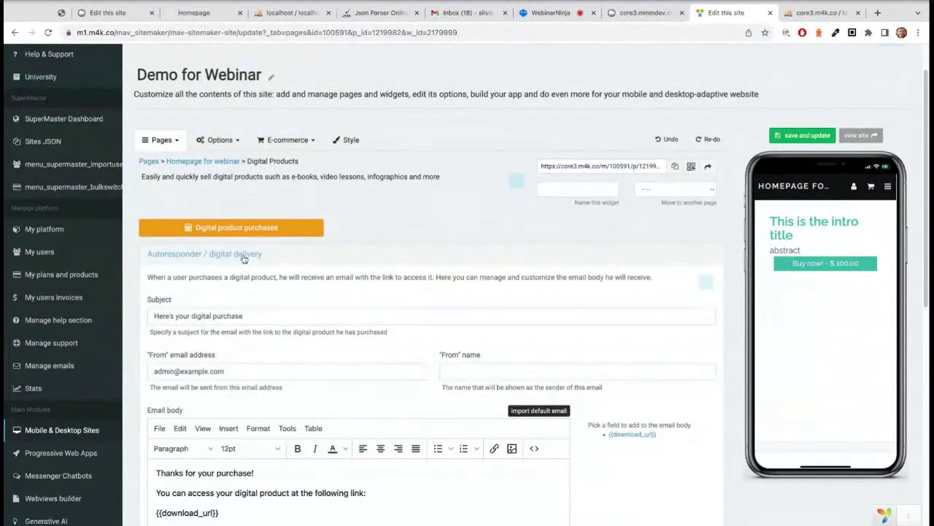
click(244, 255)
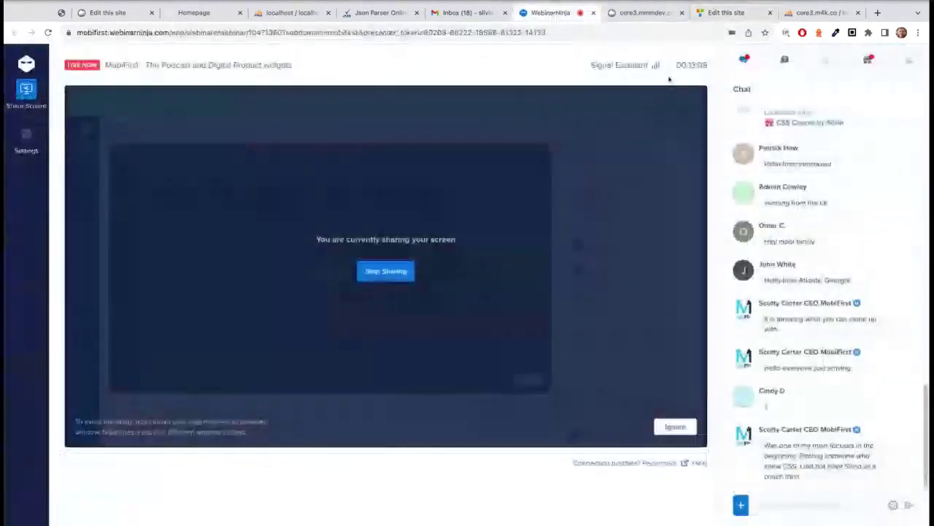
Switch to WebinarNinja to check the webinar chat and return to the site editor
click(544, 12)
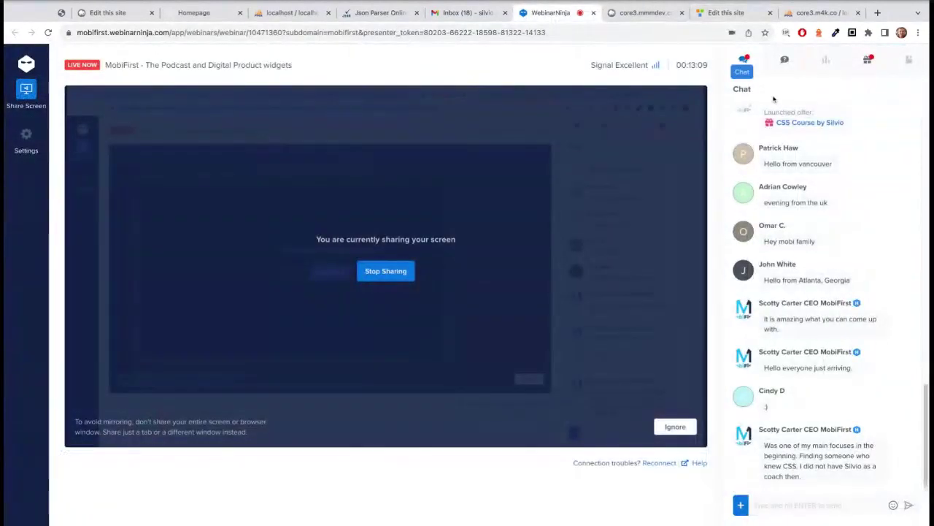
click(722, 13)
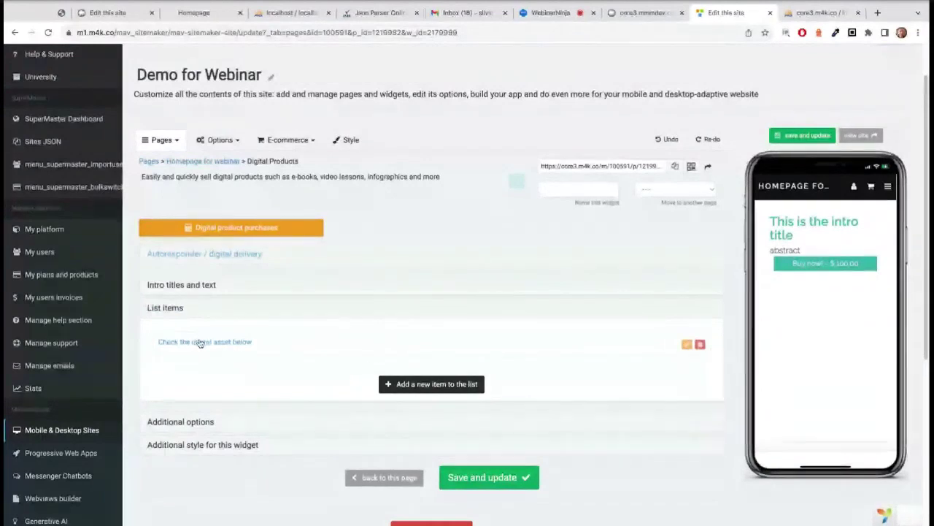
Open the "Check the digital asset below" list item and examine its price, login and download settings
click(199, 343)
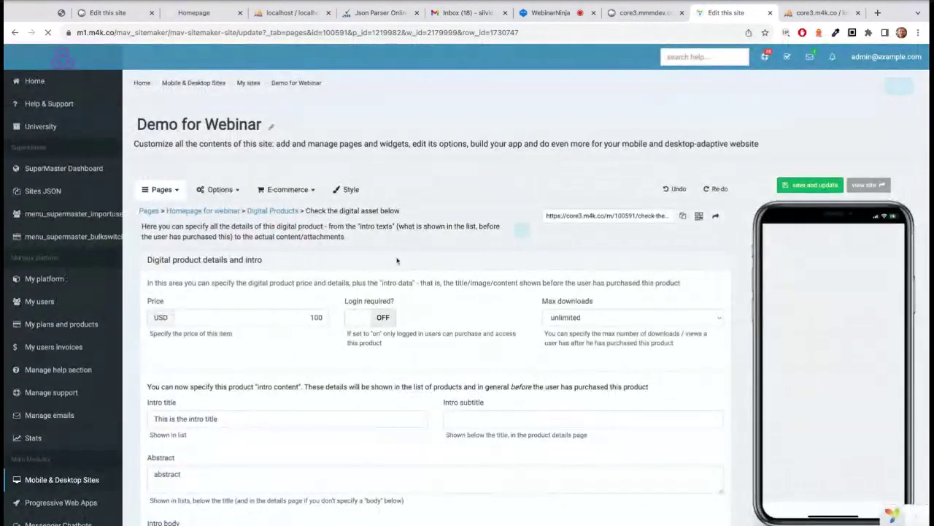
scroll(526, 297, down, 3)
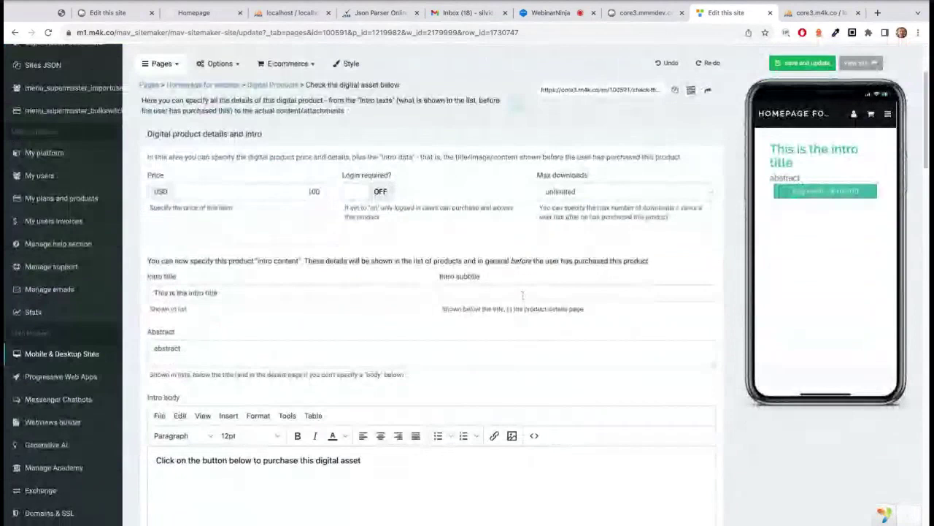
scroll(522, 295, up, 1)
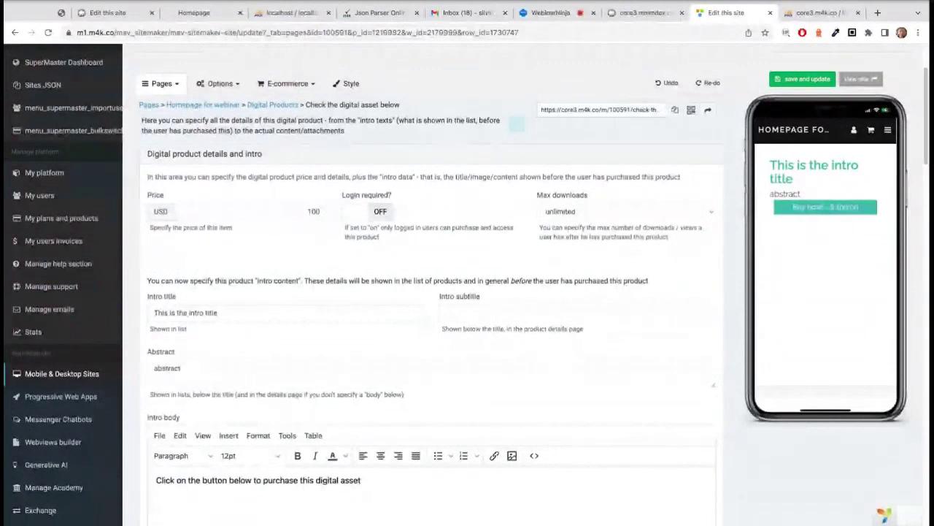
drag(155, 197, 233, 229)
click(316, 250)
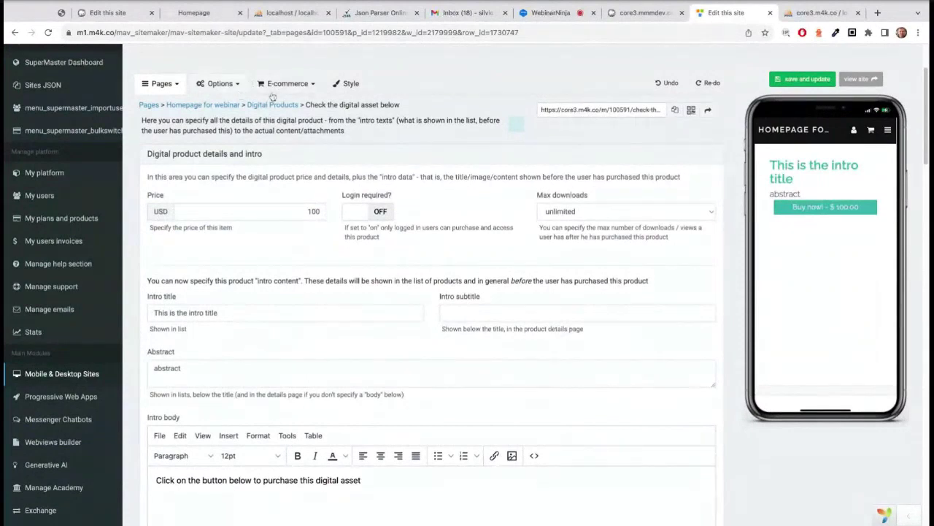
Open the site's e-commerce settings and examine the currency, order options, and Stripe and PayPal payment details
click(296, 85)
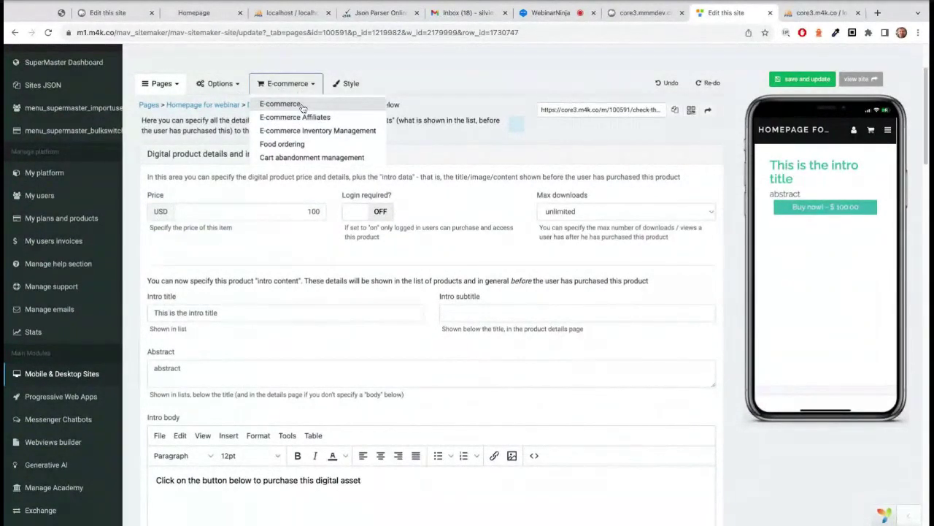
click(301, 105)
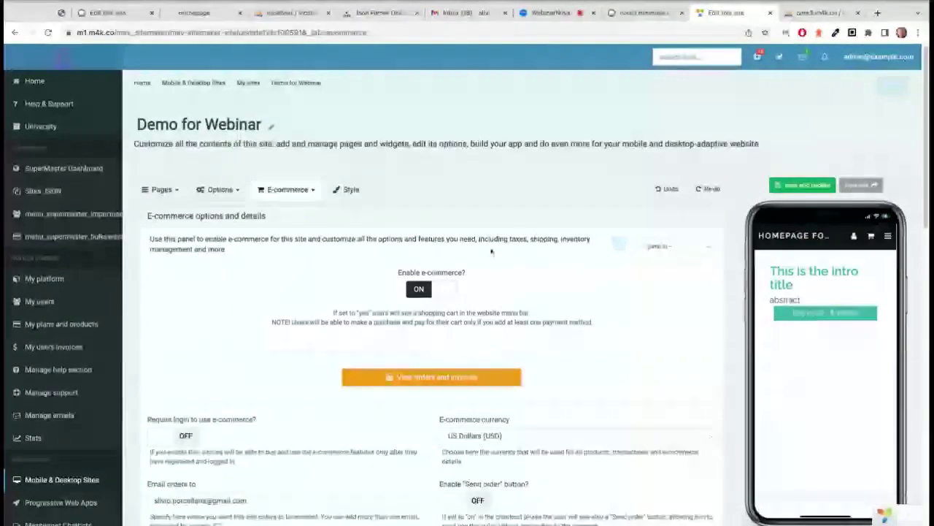
scroll(346, 287, down, 1)
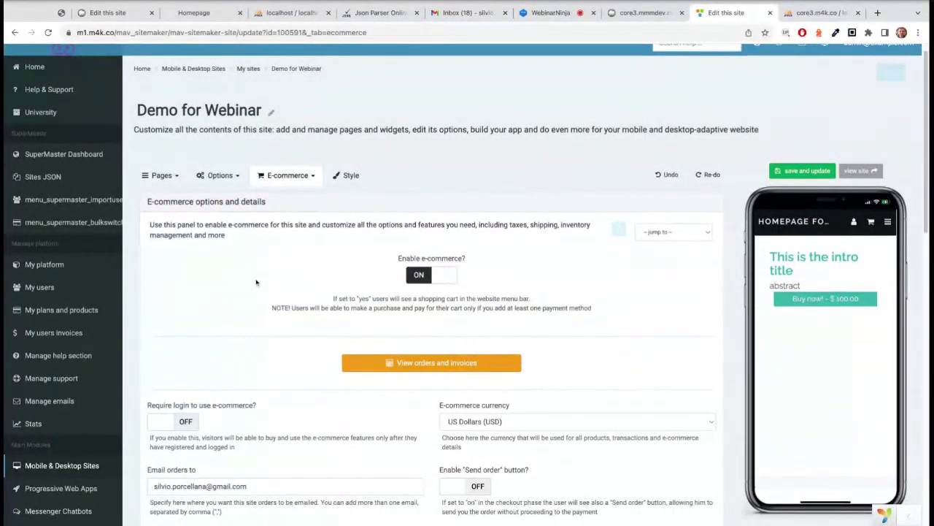
scroll(679, 294, down, 1)
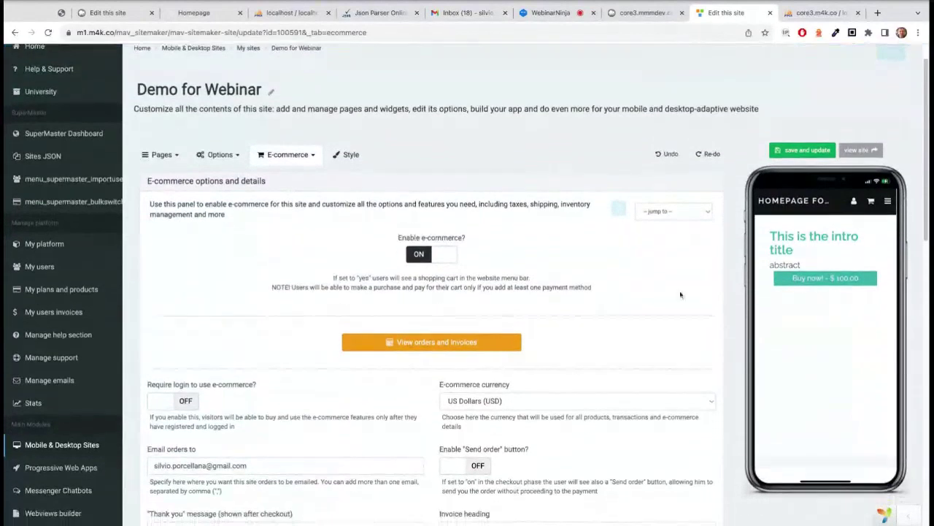
click(303, 154)
scroll(307, 278, down, 3)
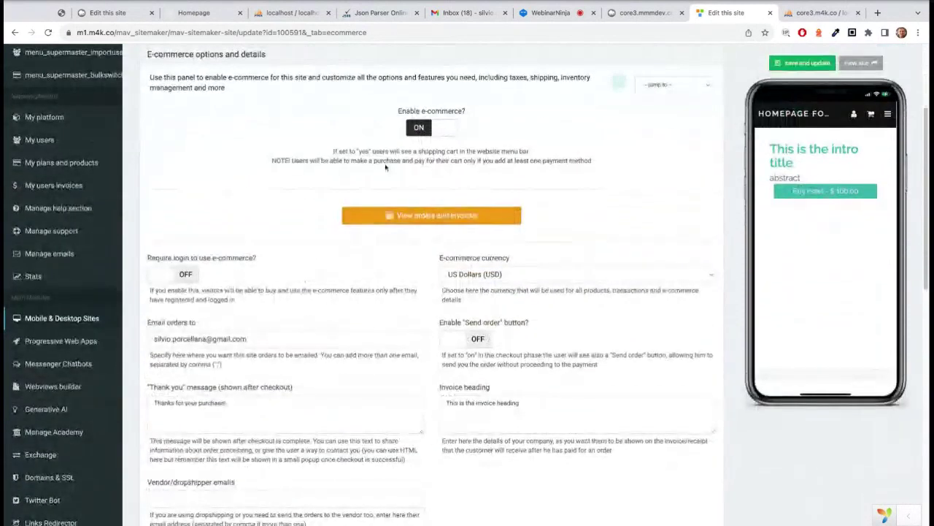
scroll(467, 271, down, 1)
scroll(309, 304, down, 2)
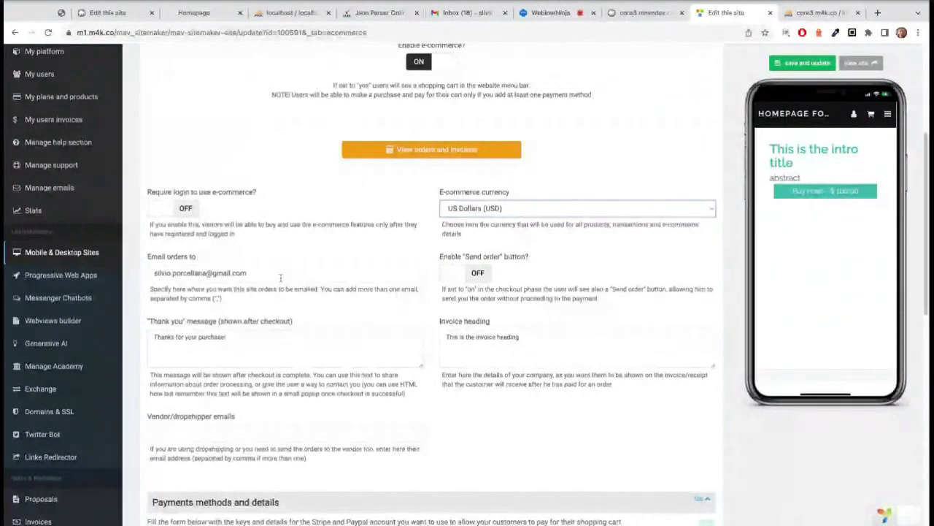
scroll(401, 353, down, 3)
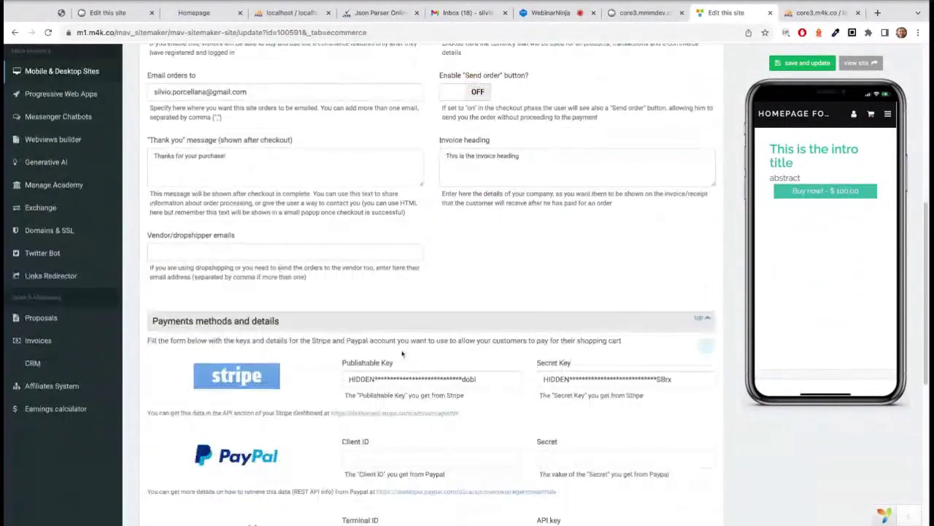
scroll(226, 361, down, 1)
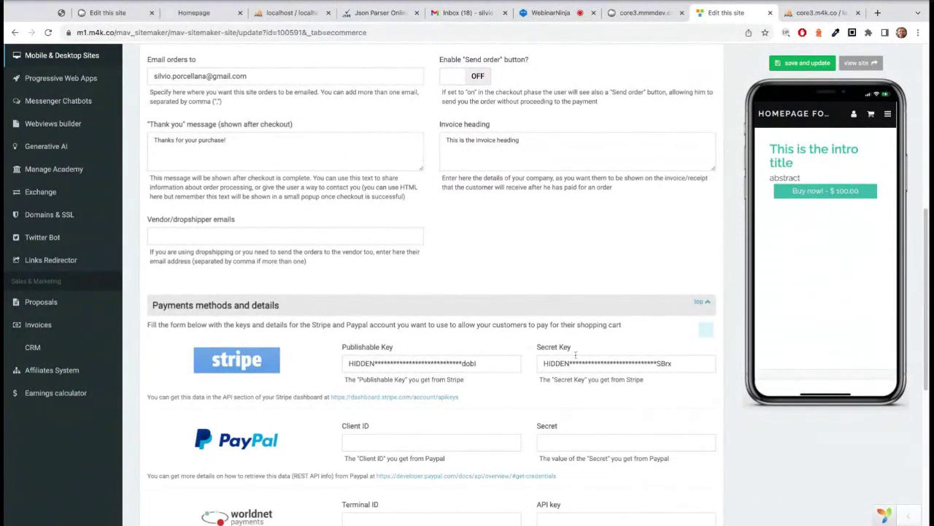
scroll(436, 338, up, 3)
scroll(432, 340, up, 5)
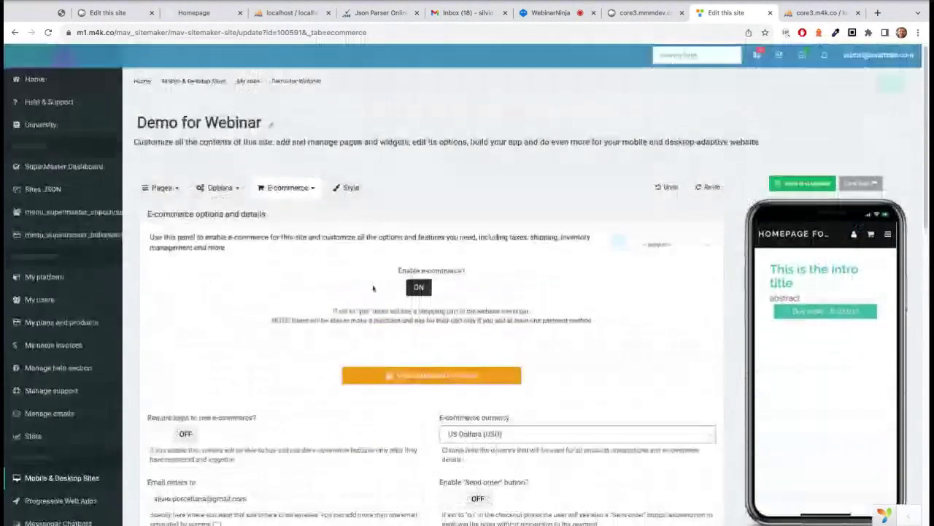
Reopen the "Check the digital asset below" item in the homepage's Digital Products widget and review its intro content fields
click(154, 190)
click(179, 223)
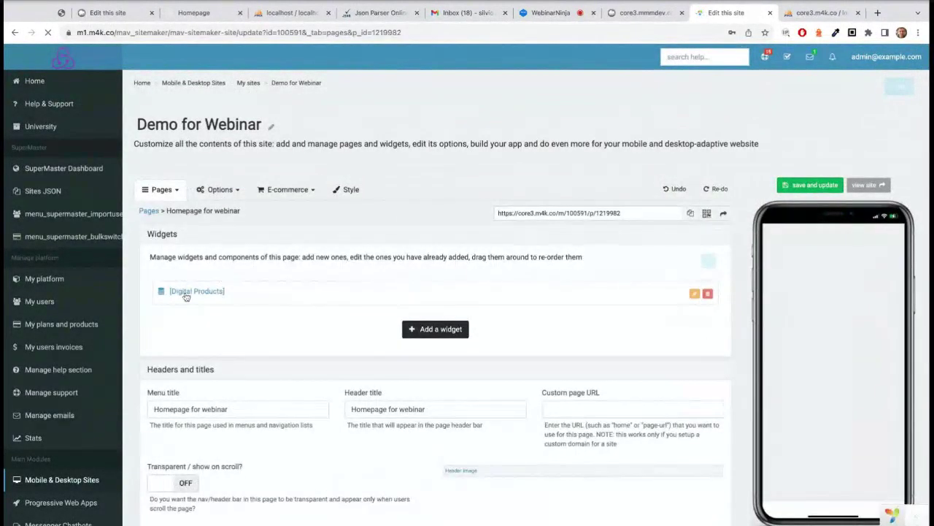
click(198, 292)
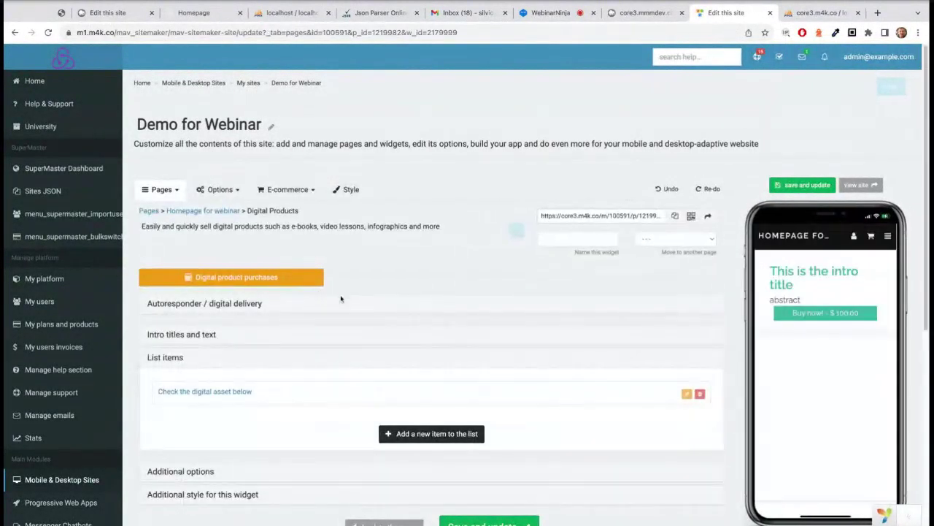
click(234, 374)
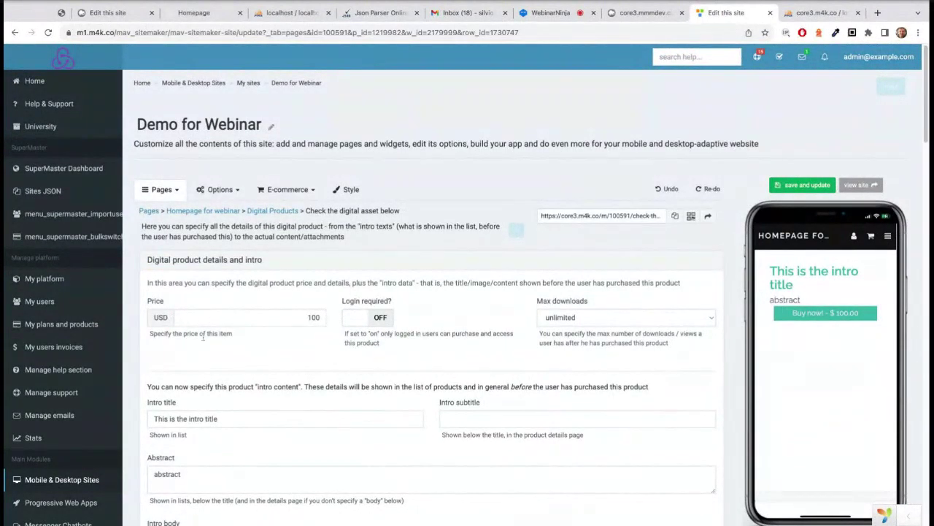
scroll(269, 285, down, 2)
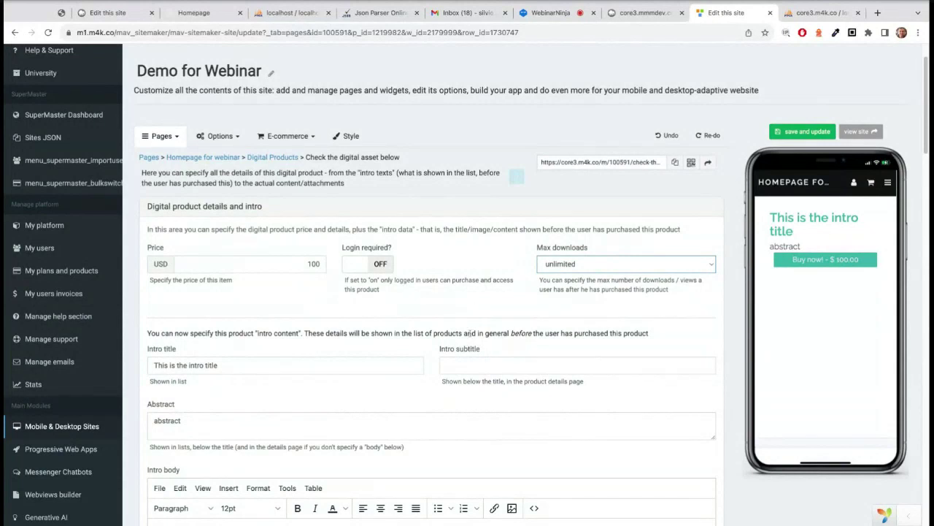
scroll(471, 333, down, 3)
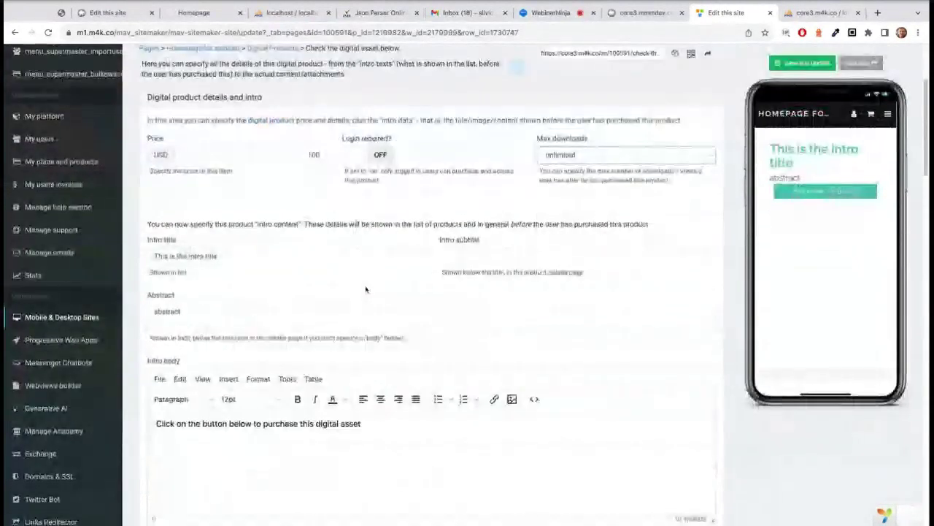
triple_click(149, 226)
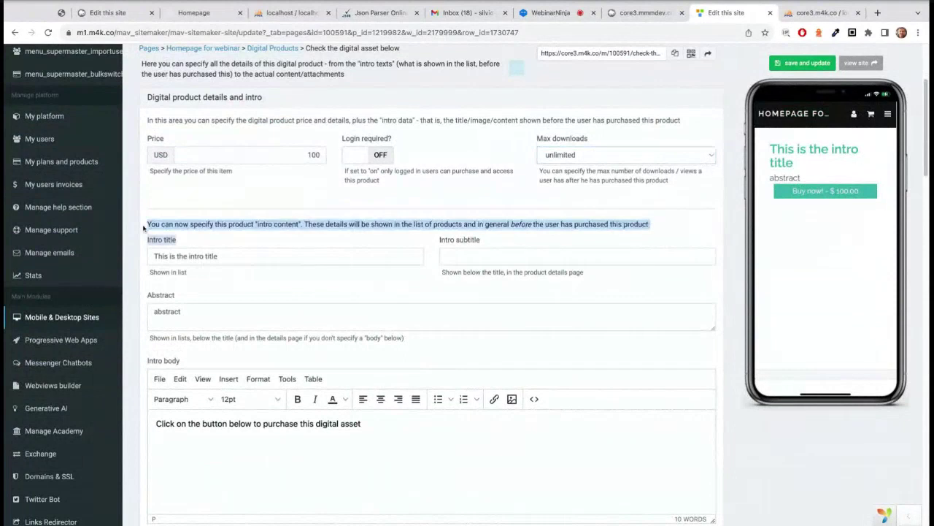
click(305, 235)
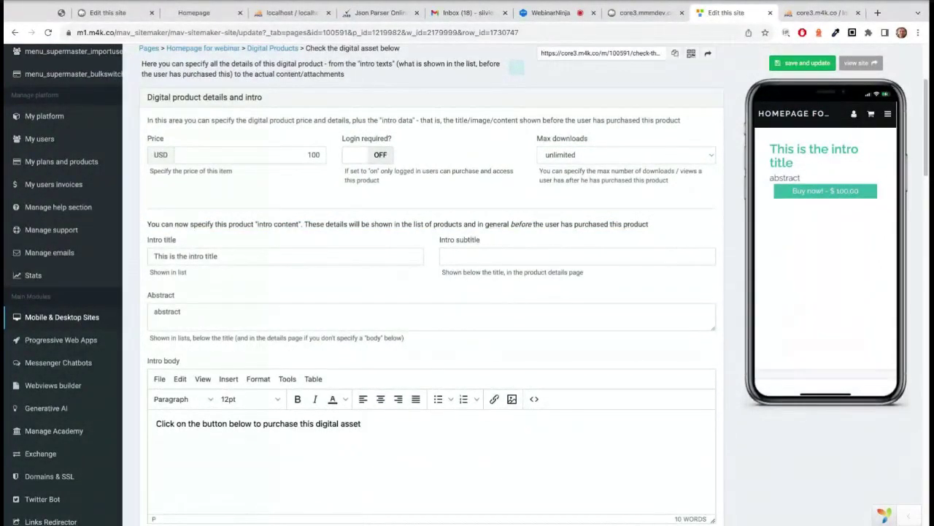
Replace the product's intro title with "Click and buy our PDF recipe"
triple_click(237, 256)
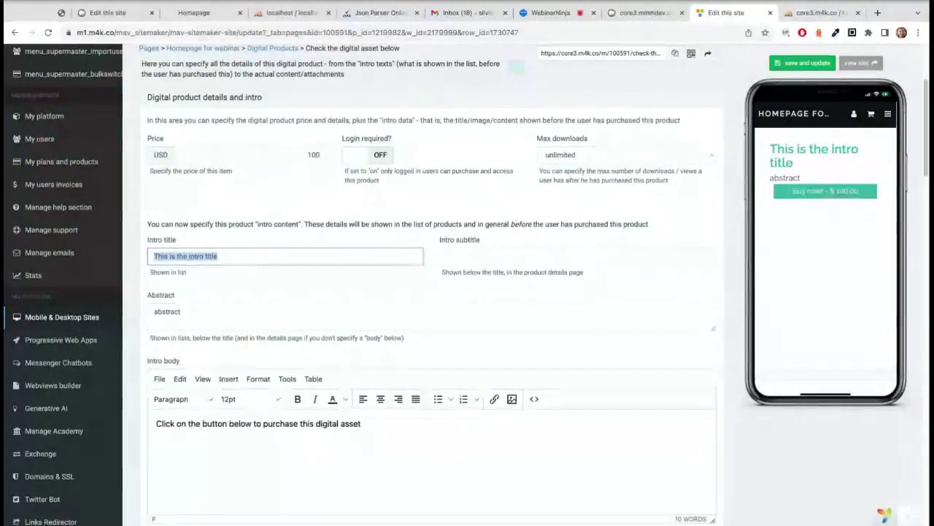
text(Click and bu)
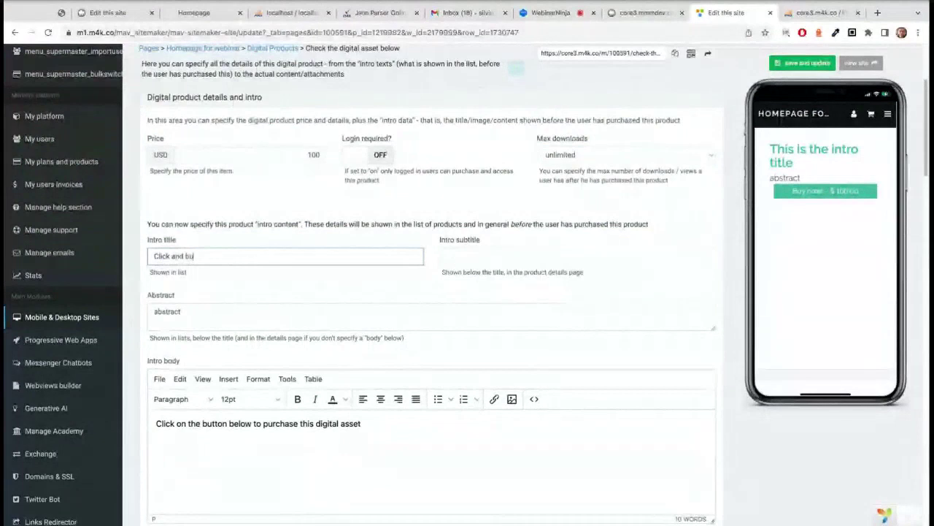
text(y our PDF about)
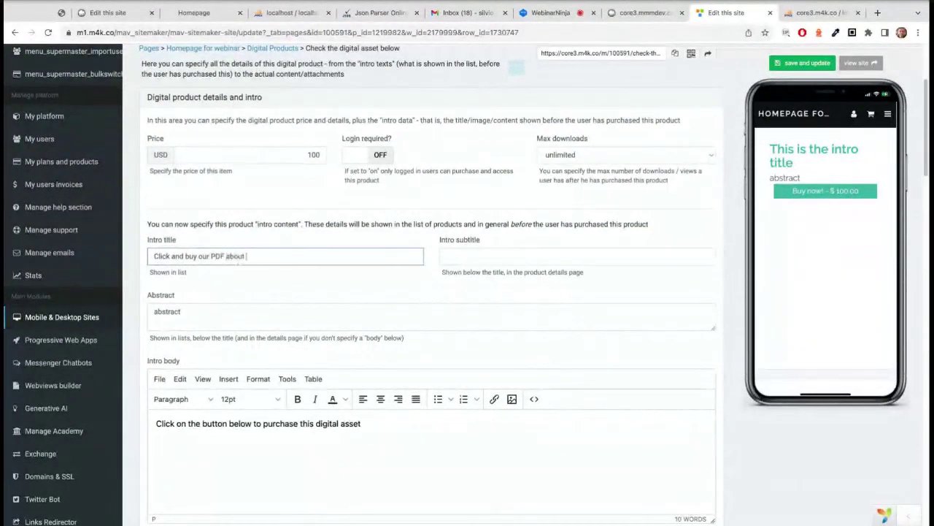
key(alt+shift+Left)
text(recipe)
key(alt+shift+Left)
key(BackSpace)
key(BackSpace)
key(BackSpace)
key(BackSpace)
text(DF recipe)
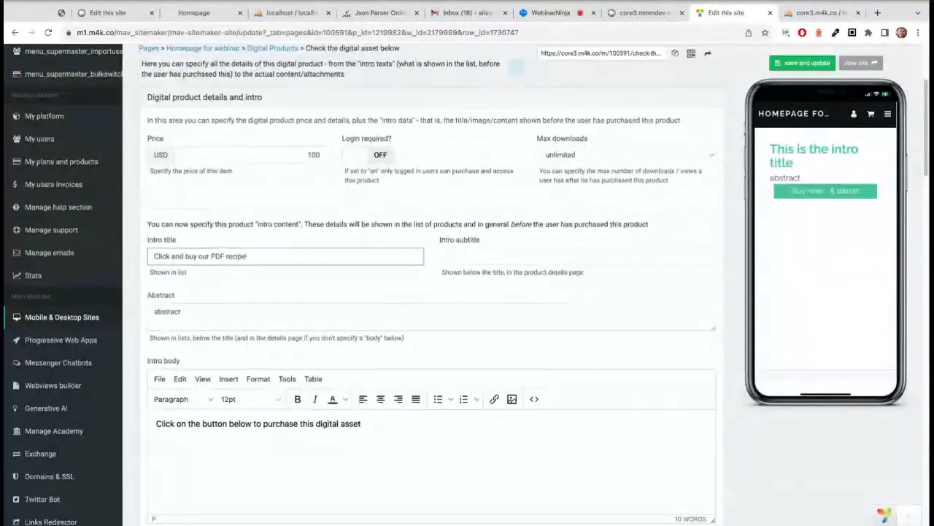
Replace the product's abstract with "This is the abstract - click on the button below to buy the recipe"
double_click(204, 321)
text(This is the abstrac)
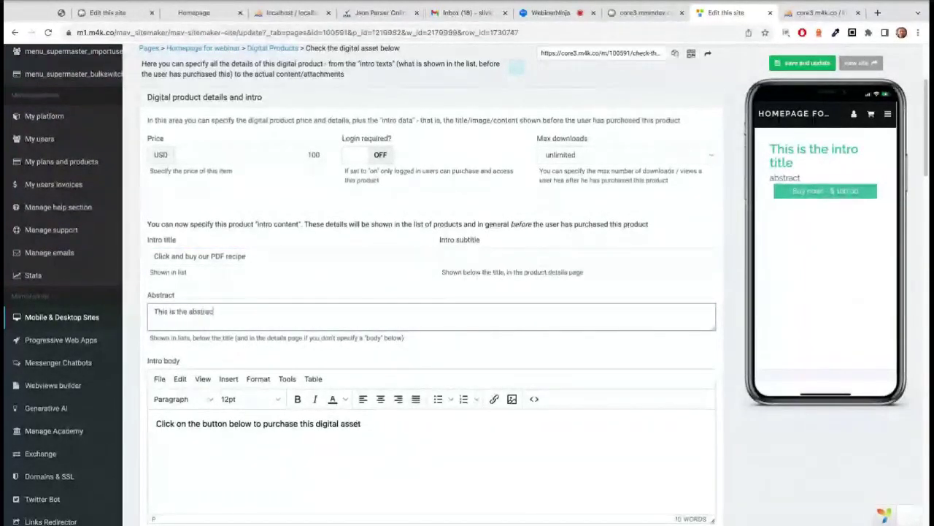
text(t - )
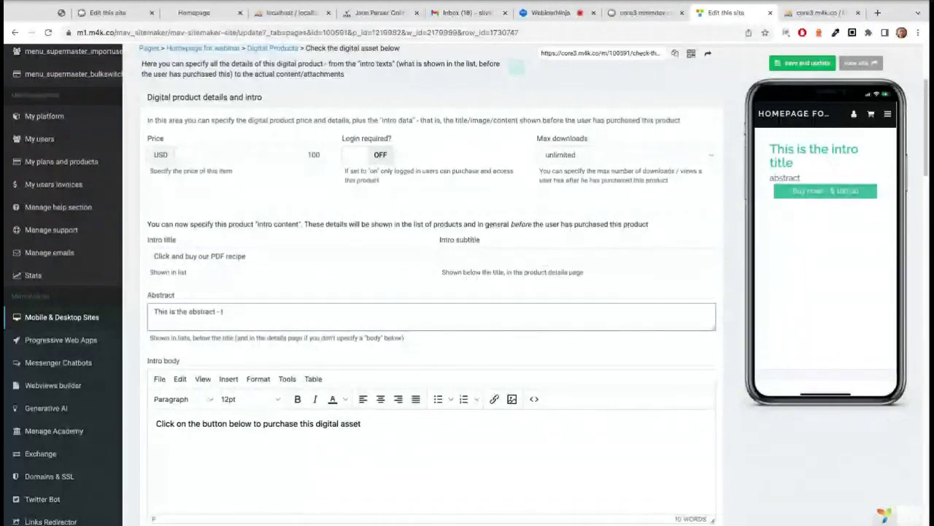
text(click on the b)
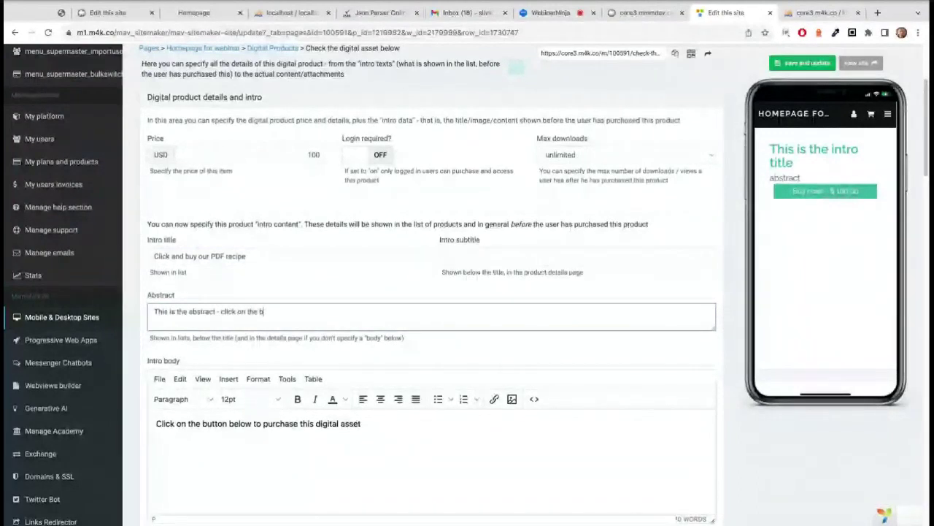
text(utton below to se)
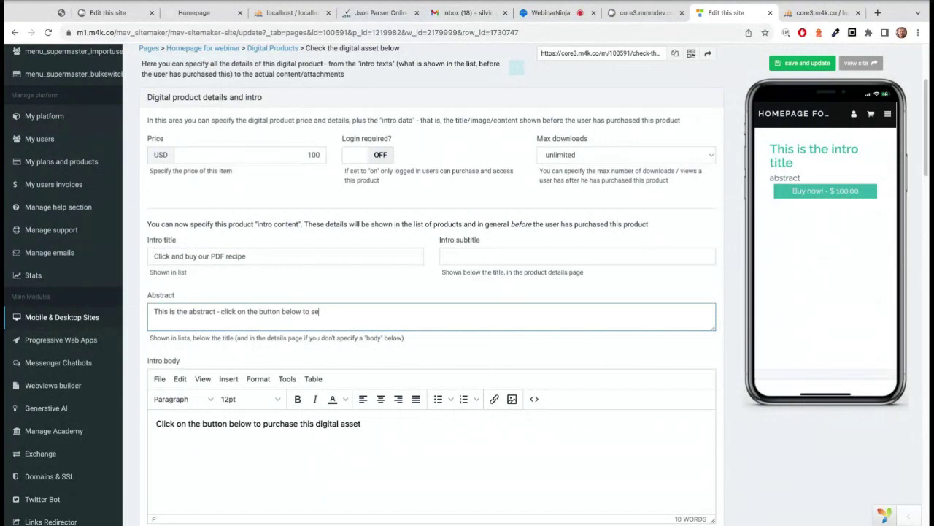
key(ctrl+shift+Left)
text(buy the recipe)
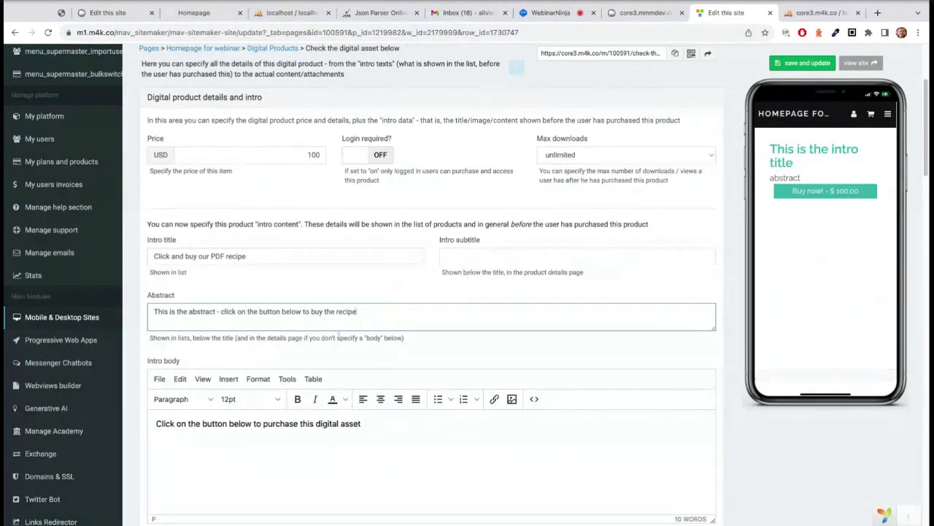
Set the intro image to the close-up olive pizza photo from the global media library's Pizza category and save the item
scroll(511, 306, down, 1)
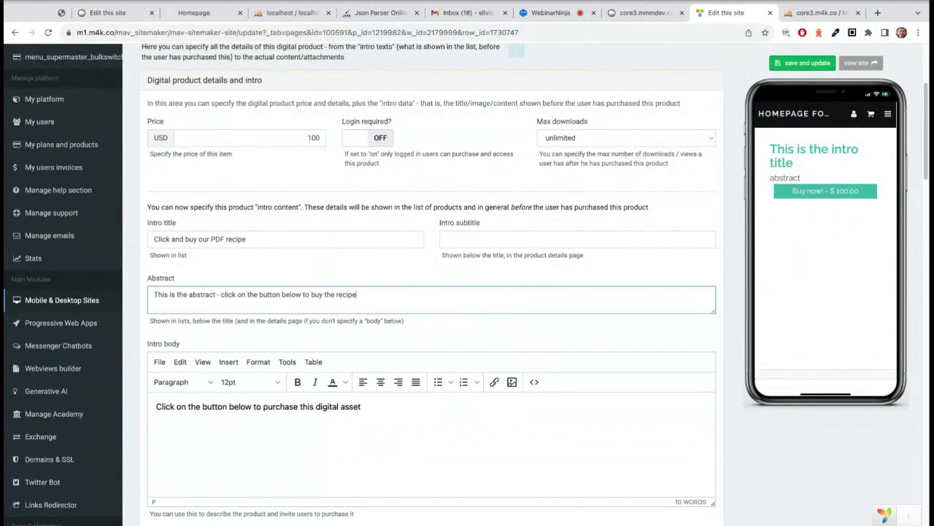
scroll(559, 294, down, 5)
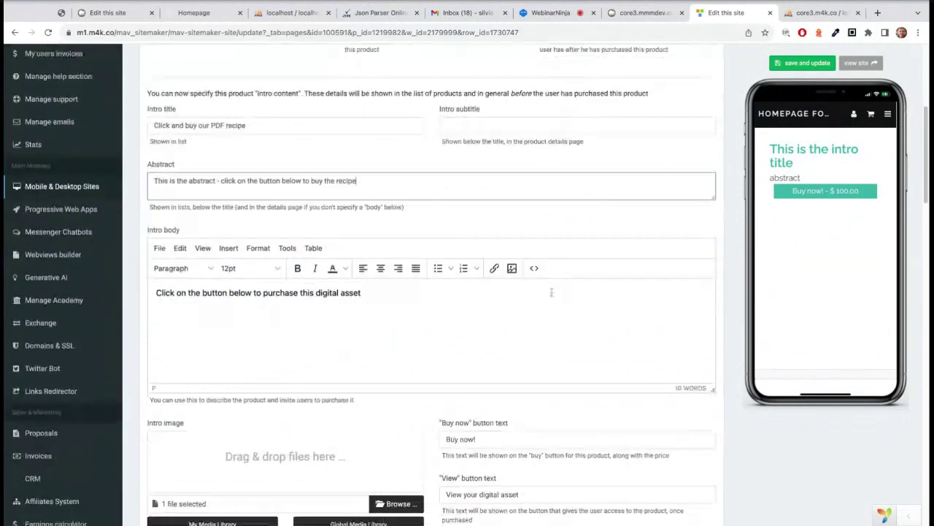
click(358, 324)
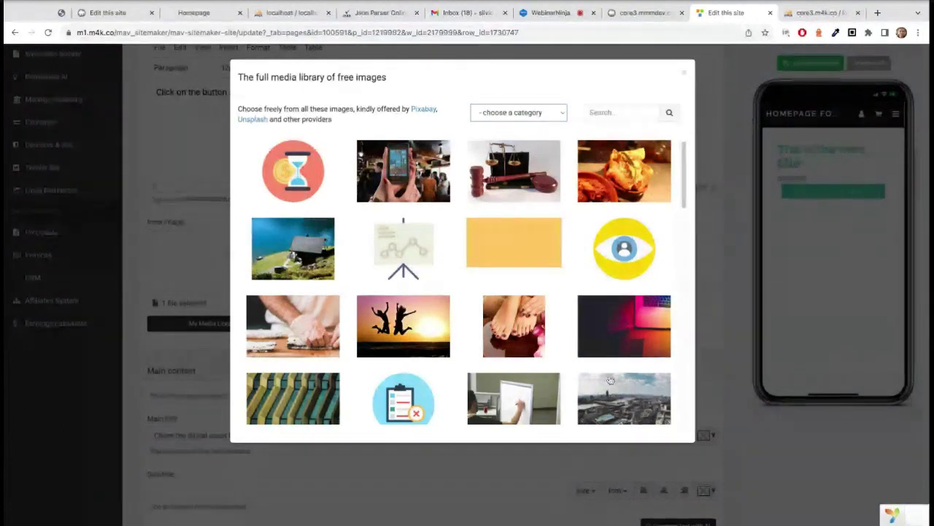
key(p)
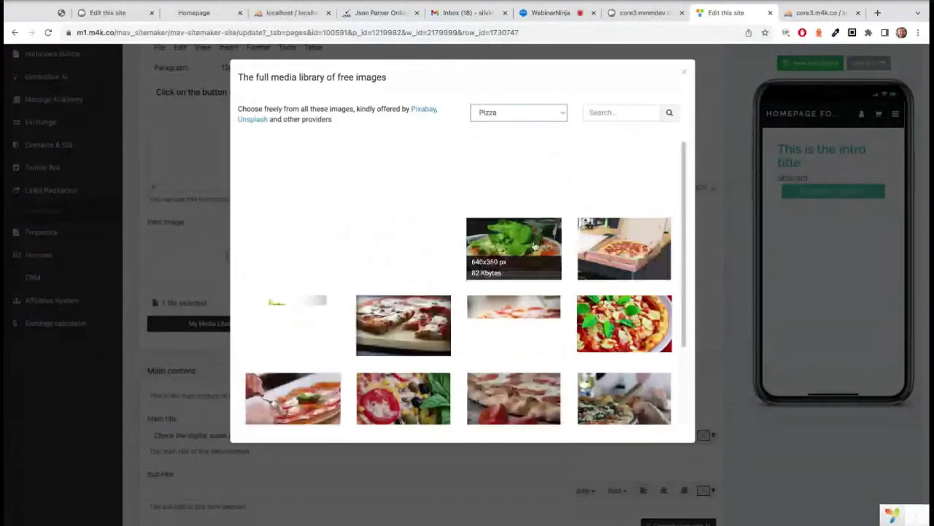
click(427, 175)
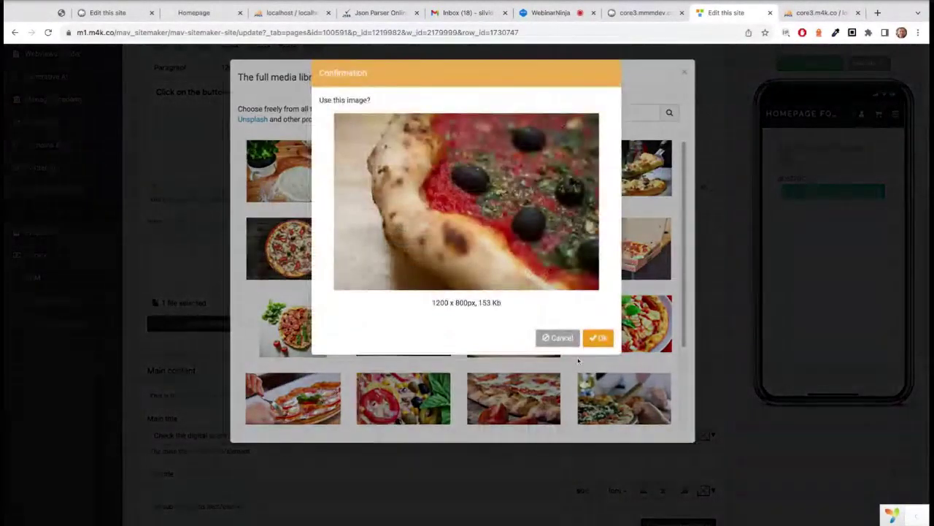
click(599, 338)
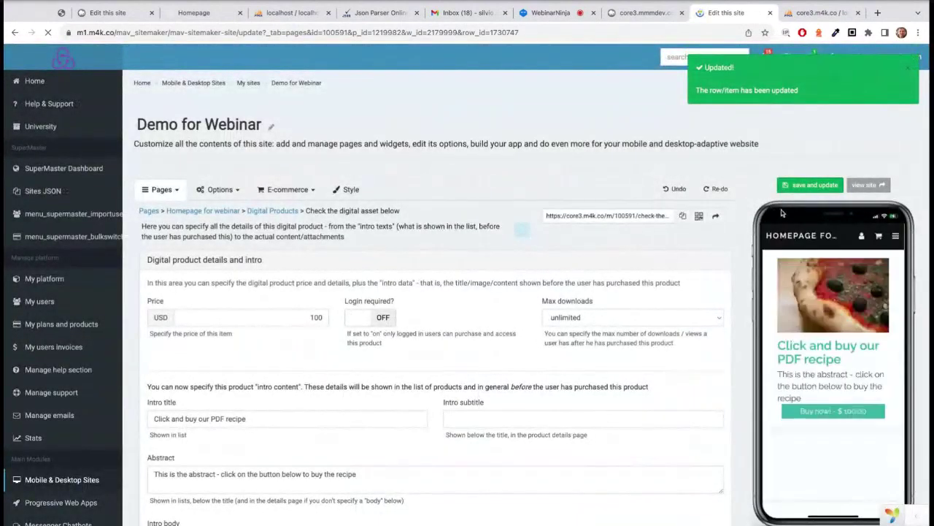
View the live site and open the PDF recipe product from the homepage list
click(865, 184)
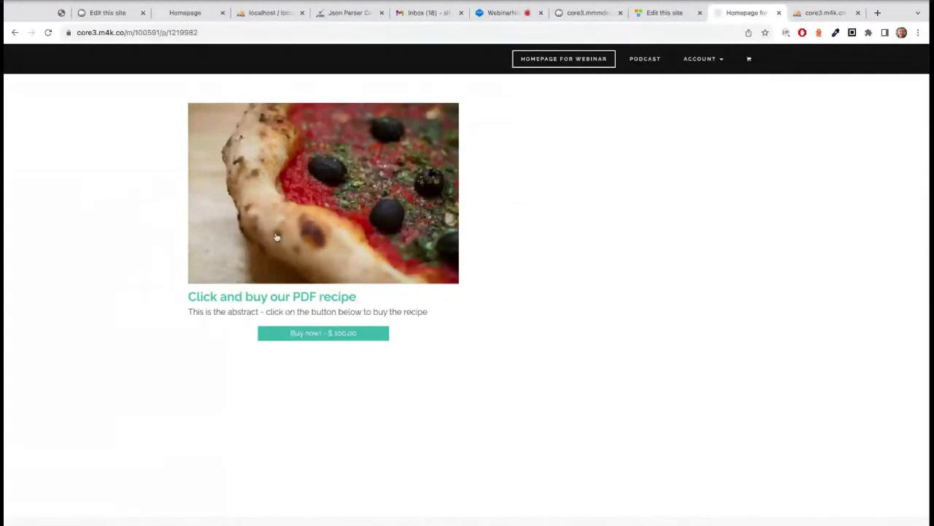
click(281, 297)
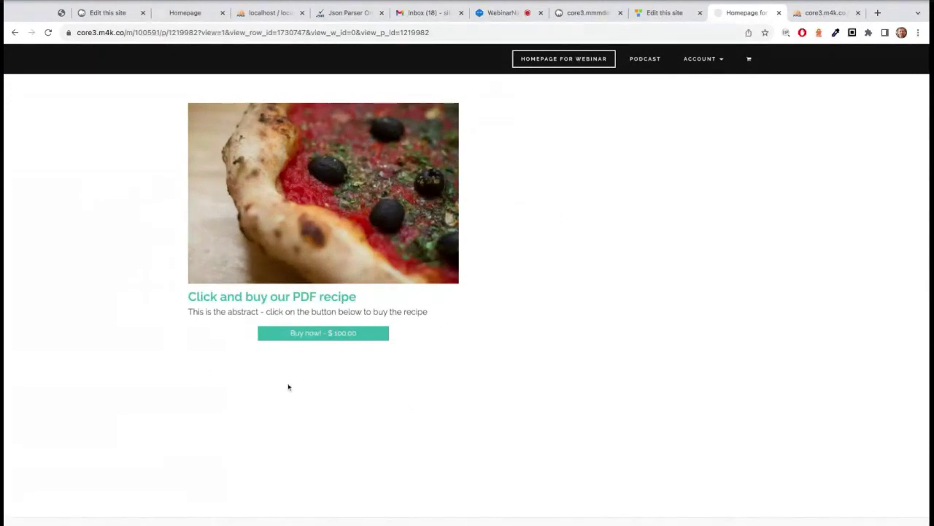
Change the product's "Buy now" button text to "Buy now our recipe", save it and refresh the live page
click(661, 12)
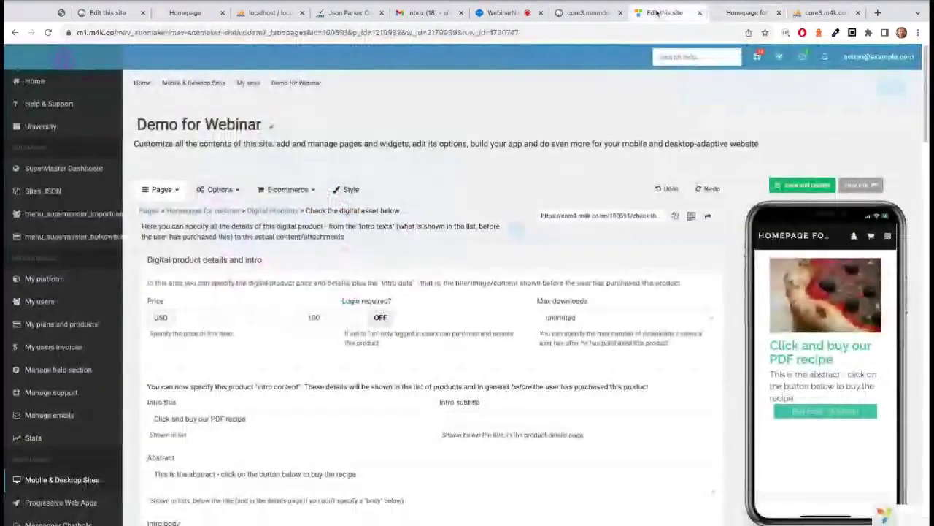
scroll(482, 217, down, 10)
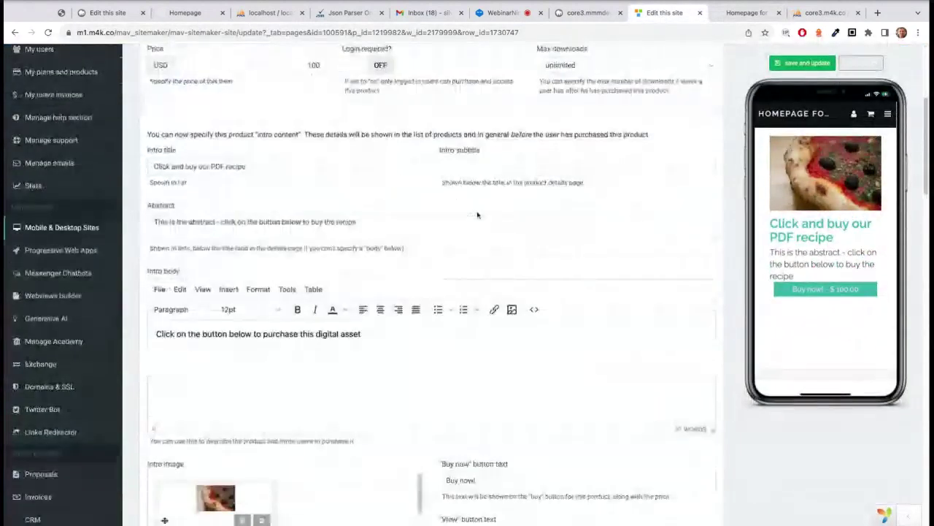
scroll(478, 216, down, 1)
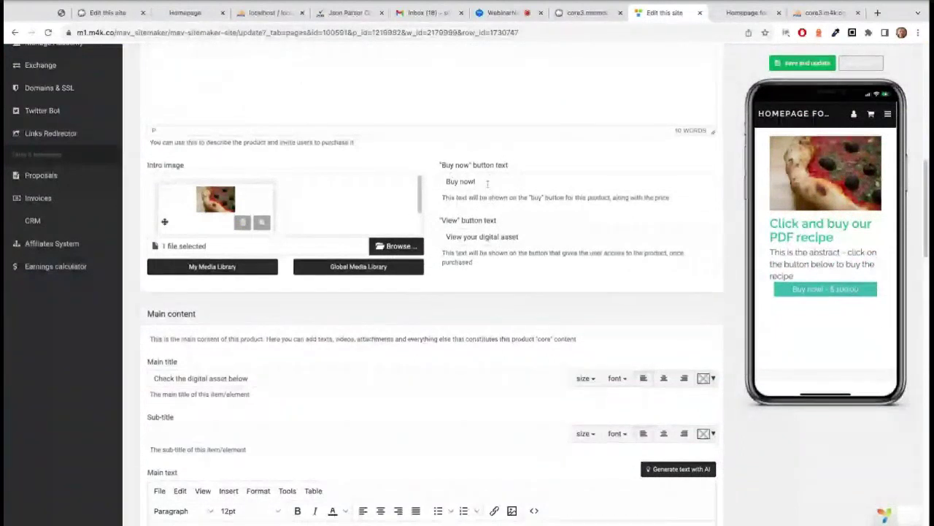
click(488, 184)
key(BackSpace)
text(our recip)
key(Return)
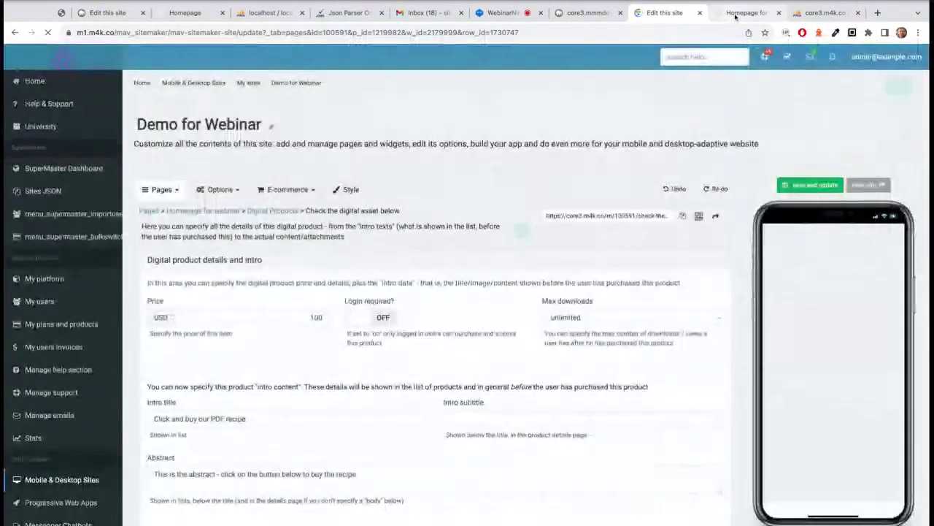
click(736, 16)
click(49, 34)
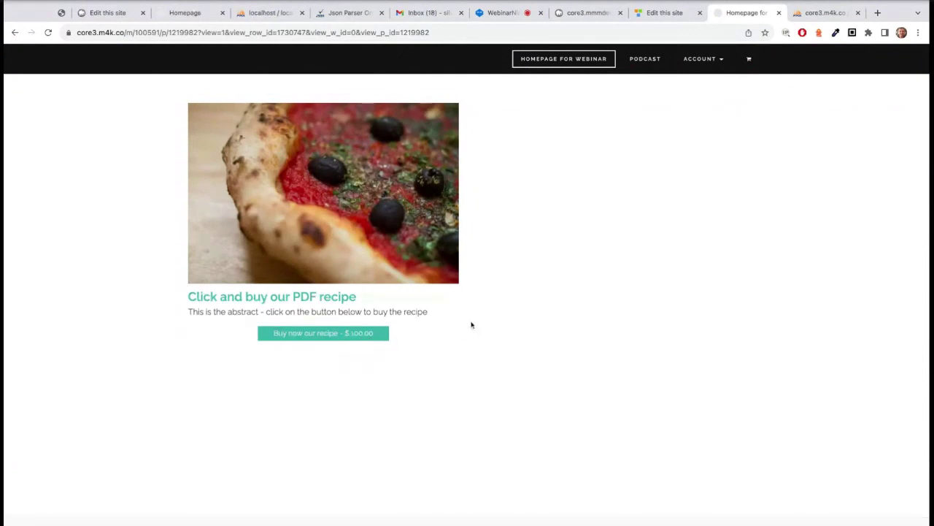
Review the product's intro and main content fields in the editor and compare them with the live product page
click(664, 14)
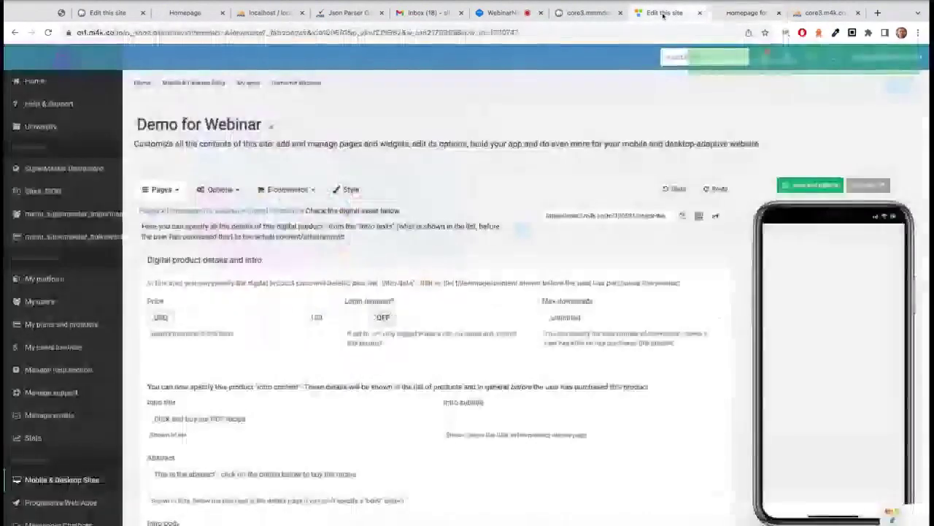
scroll(311, 378, down, 3)
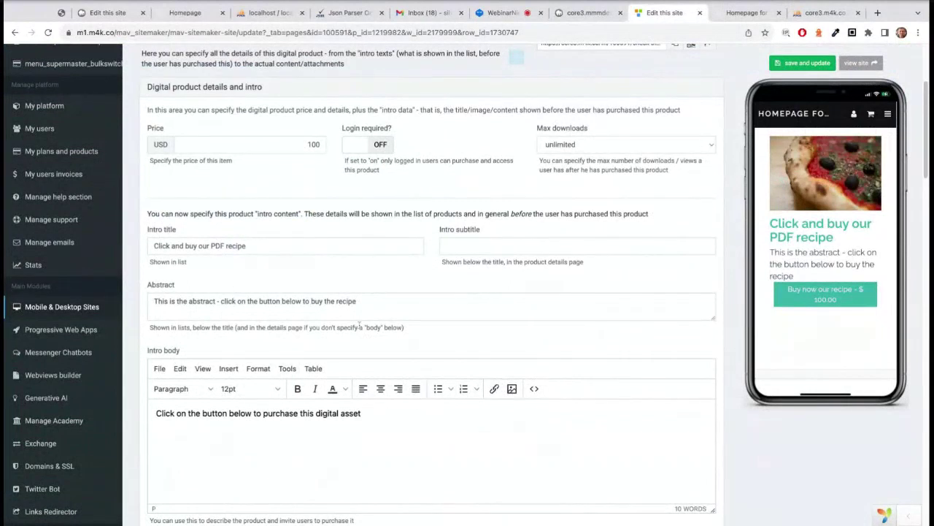
scroll(358, 326, down, 3)
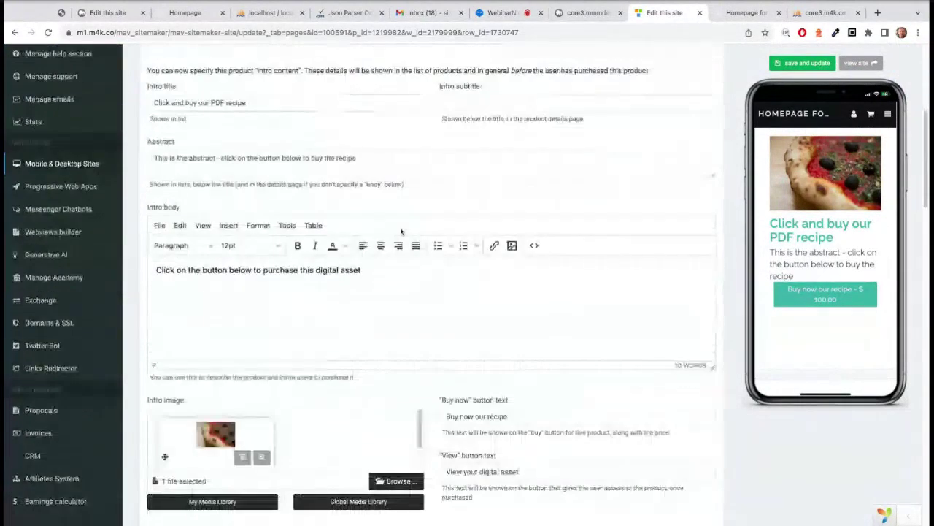
scroll(401, 232, down, 1)
scroll(401, 228, up, 1)
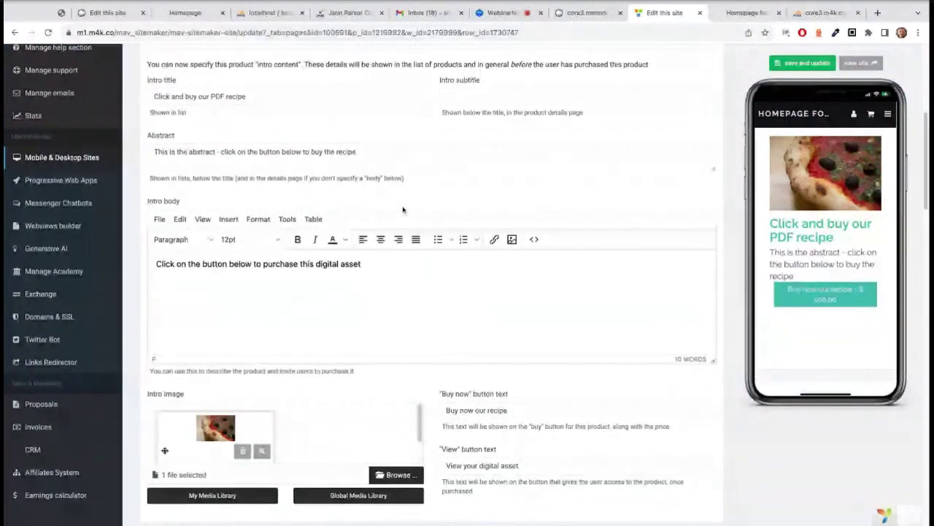
click(746, 12)
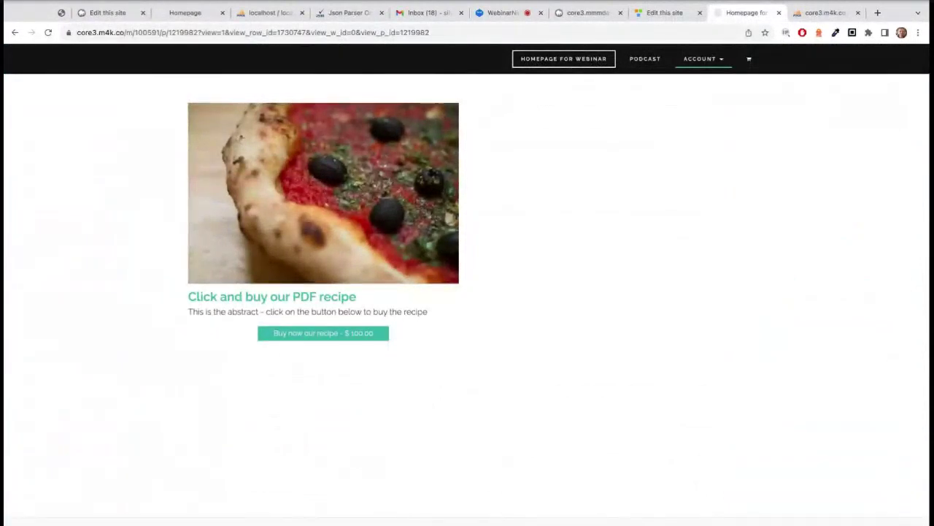
click(664, 13)
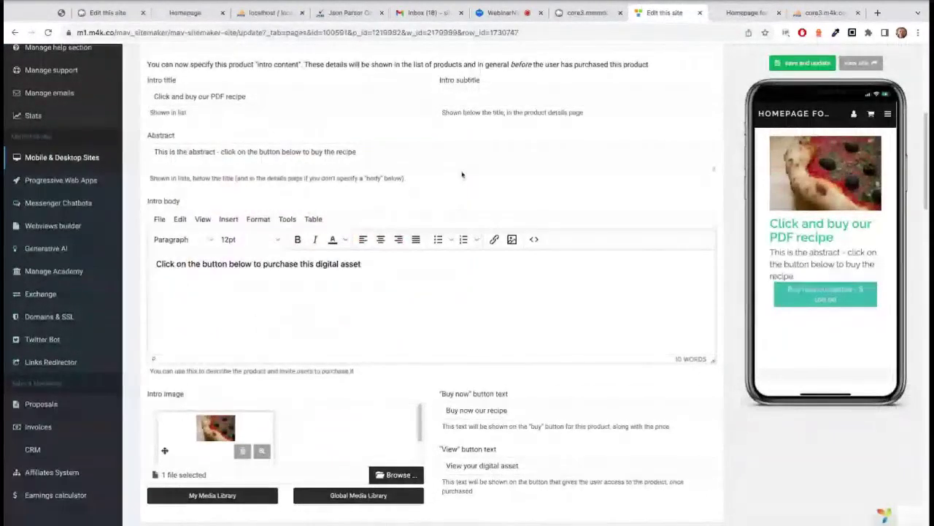
scroll(460, 168, down, 3)
scroll(460, 168, down, 1)
scroll(460, 168, down, 2)
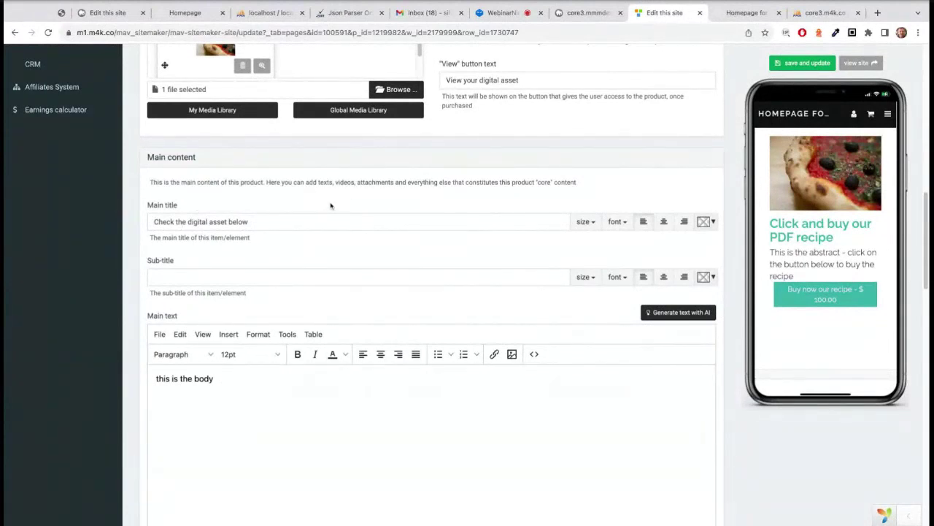
click(741, 13)
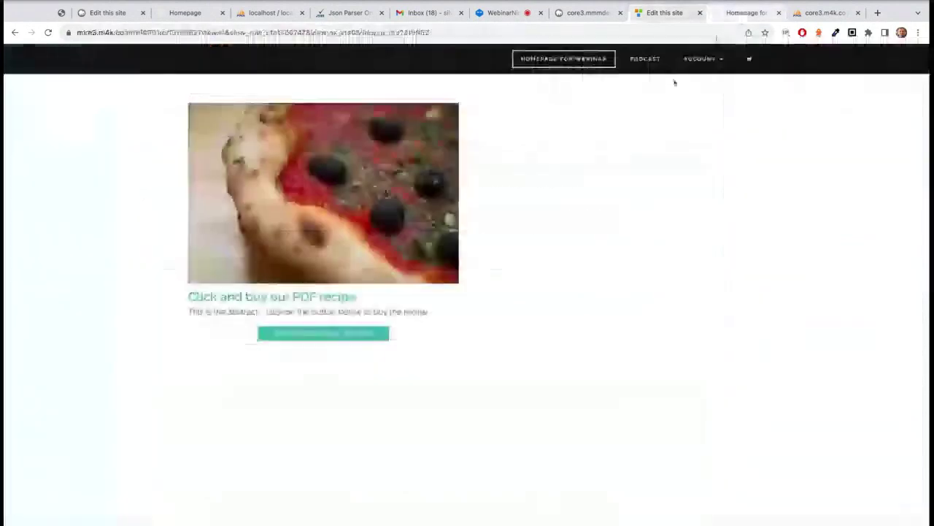
click(48, 33)
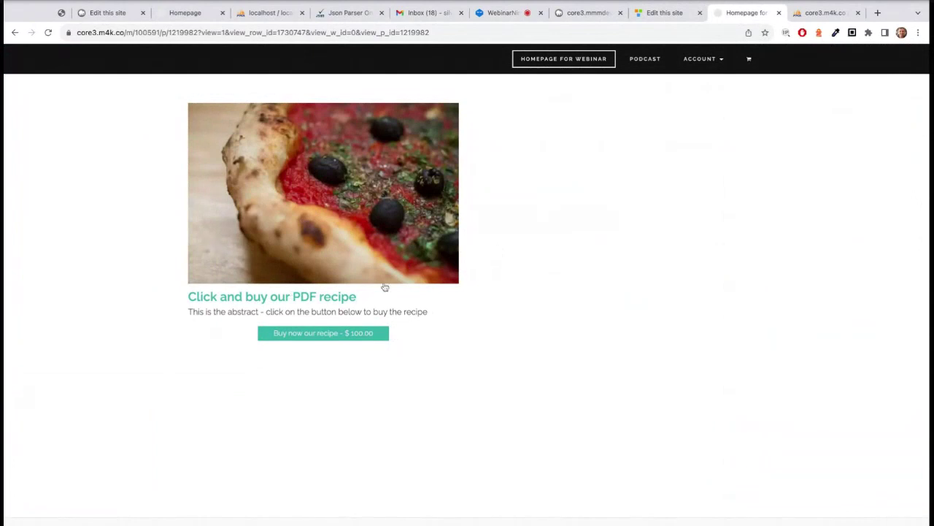
Replace the product's main text with "here we could put the digital contents" and return to the live product page
click(654, 12)
scroll(376, 219, down, 1)
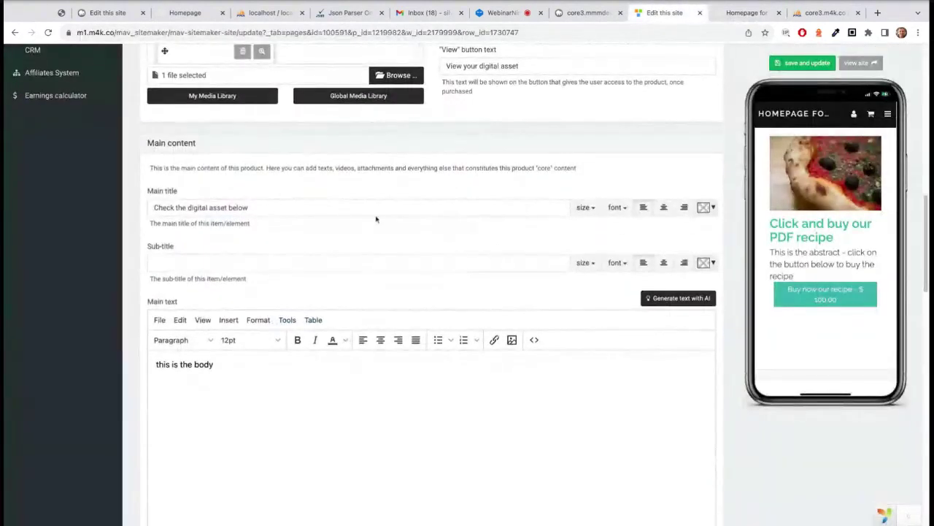
scroll(326, 256, down, 3)
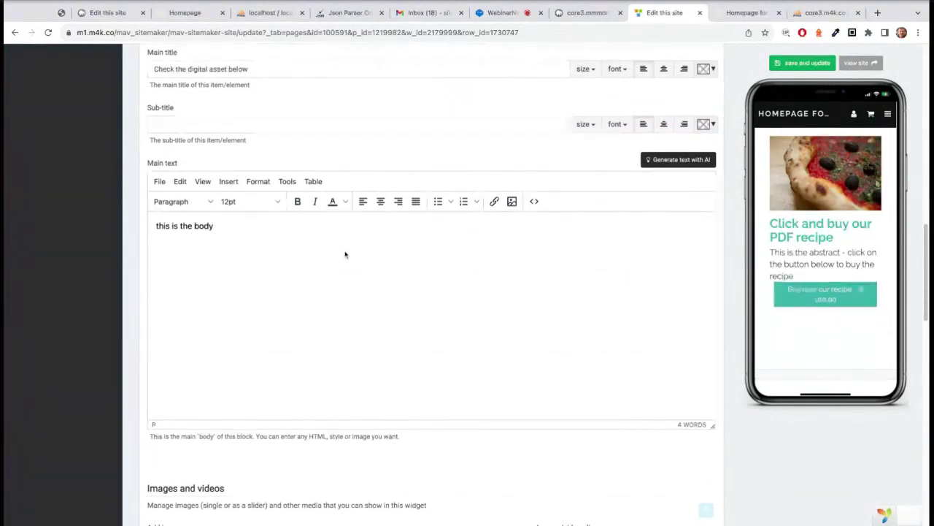
triple_click(287, 230)
key(BackSpace)
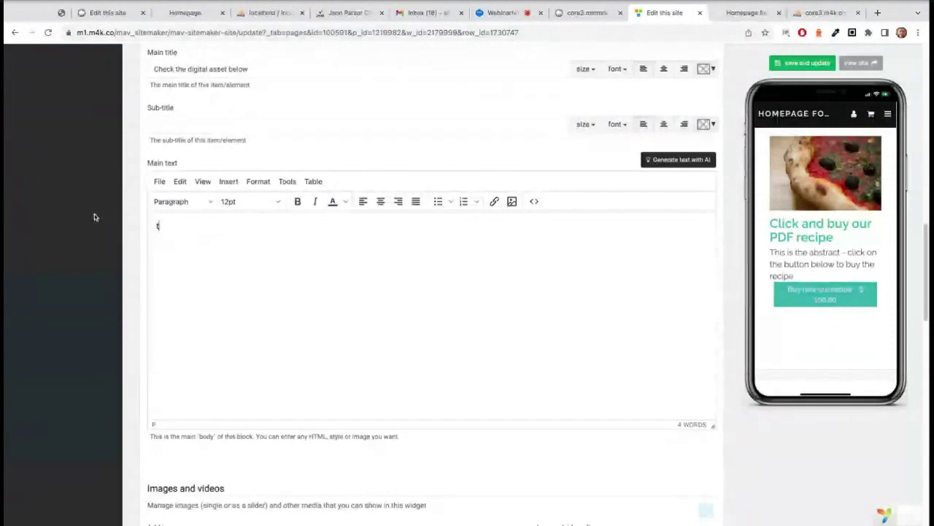
text(here we couyld)
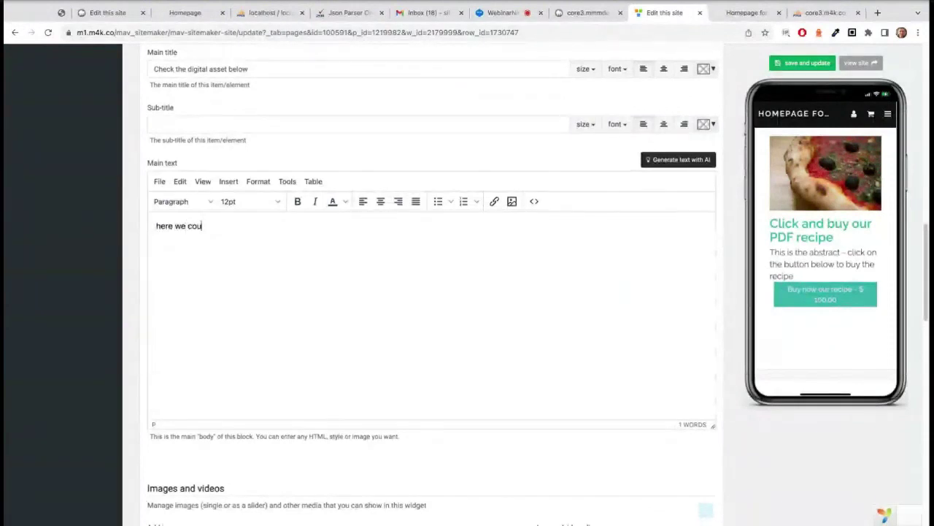
key(BackSpace)
key(BackSpace)
key(BackSpace)
text(ld puyr)
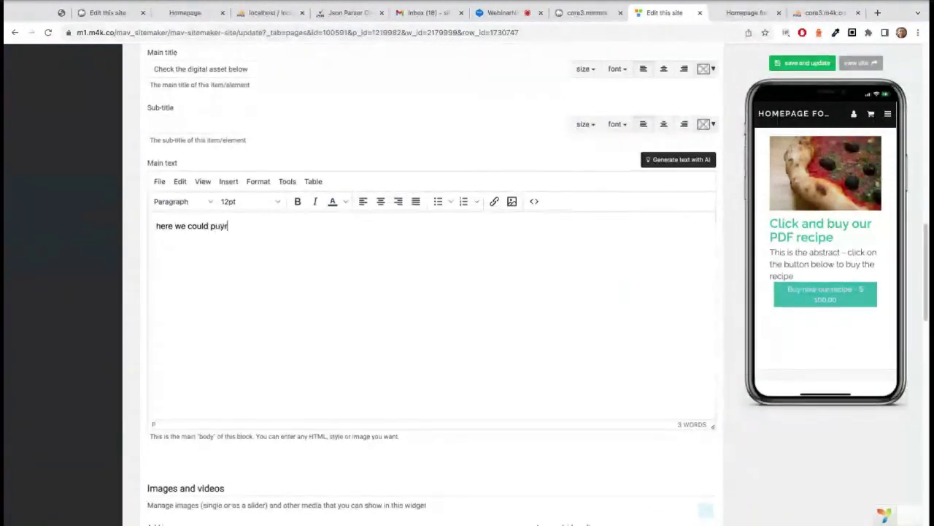
key(BackSpace)
key(BackSpace)
text(t the digi)
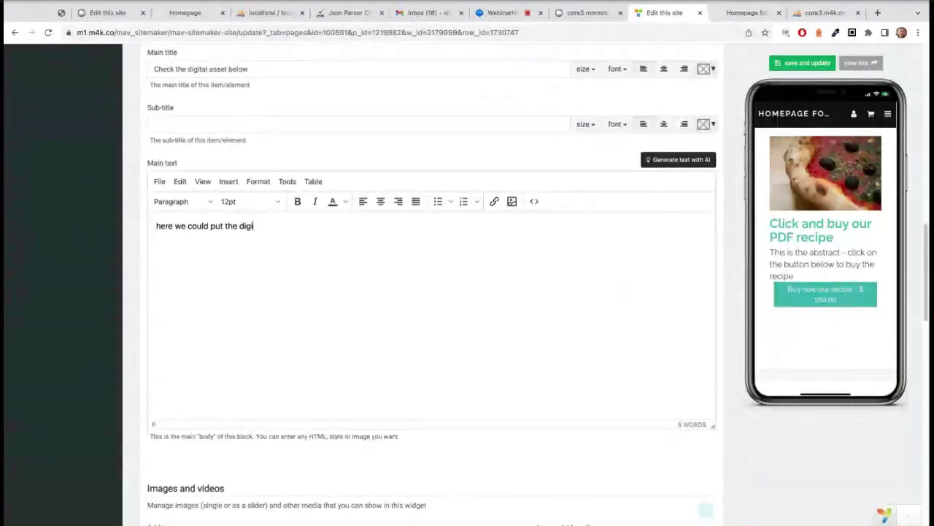
text(tal contents)
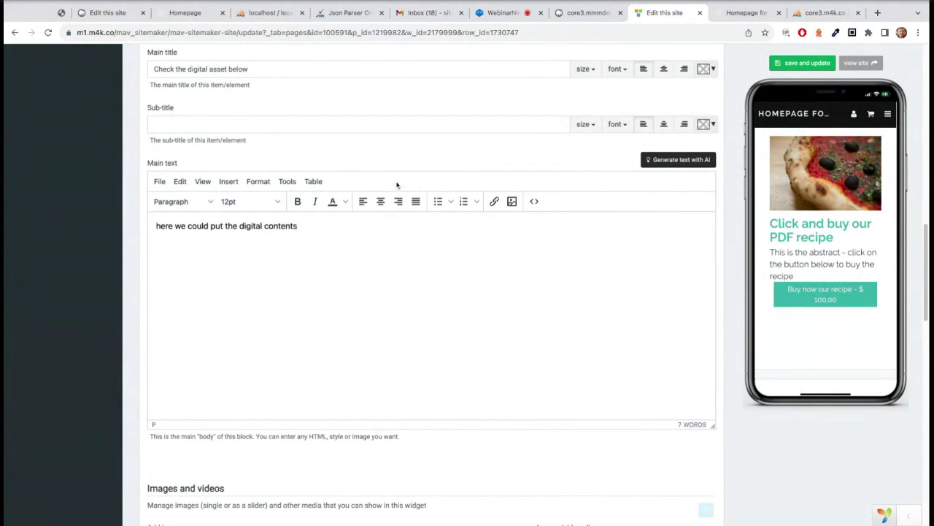
click(737, 13)
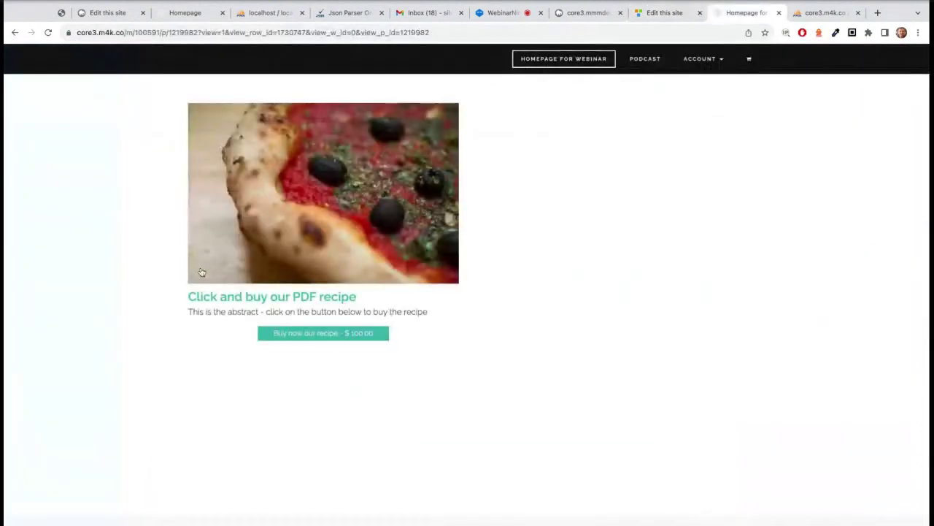
Return to the PDF recipe product's editor and examine its main text and the attachments section
click(646, 13)
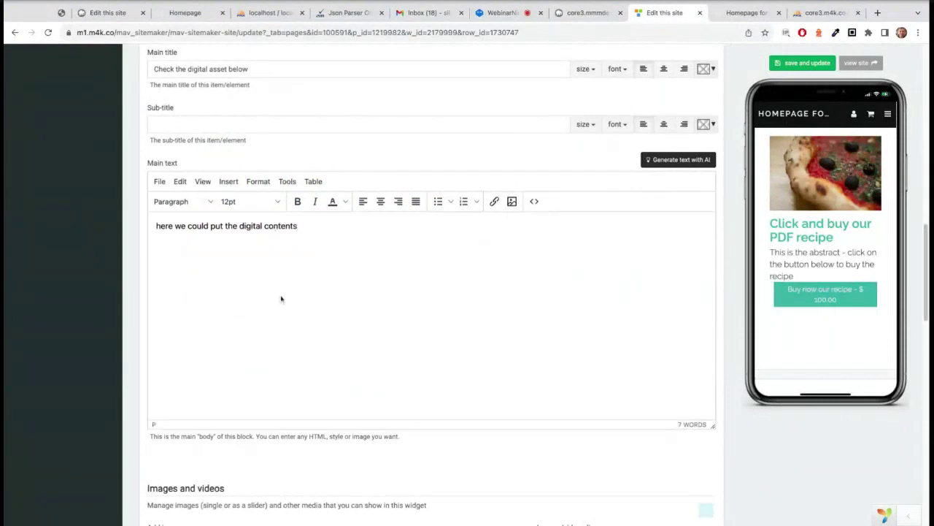
scroll(289, 281, down, 1)
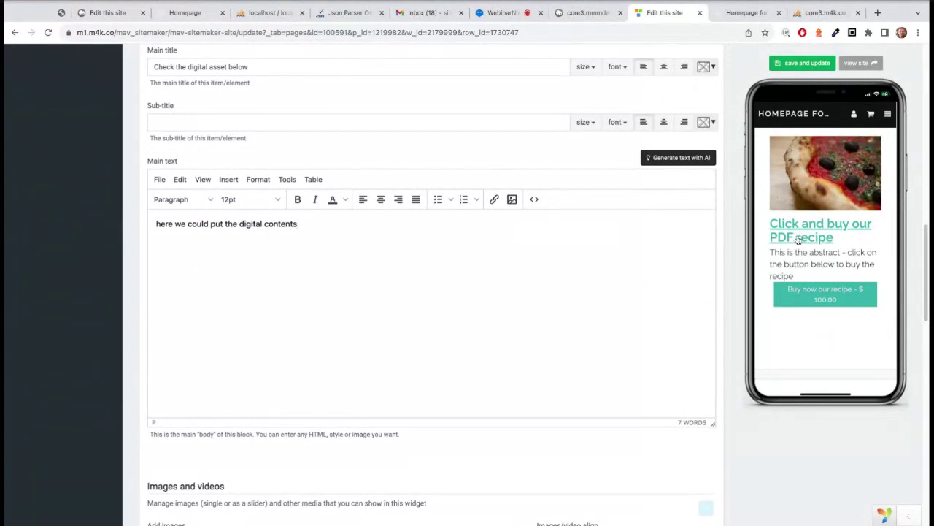
scroll(475, 266, down, 2)
scroll(467, 241, up, 1)
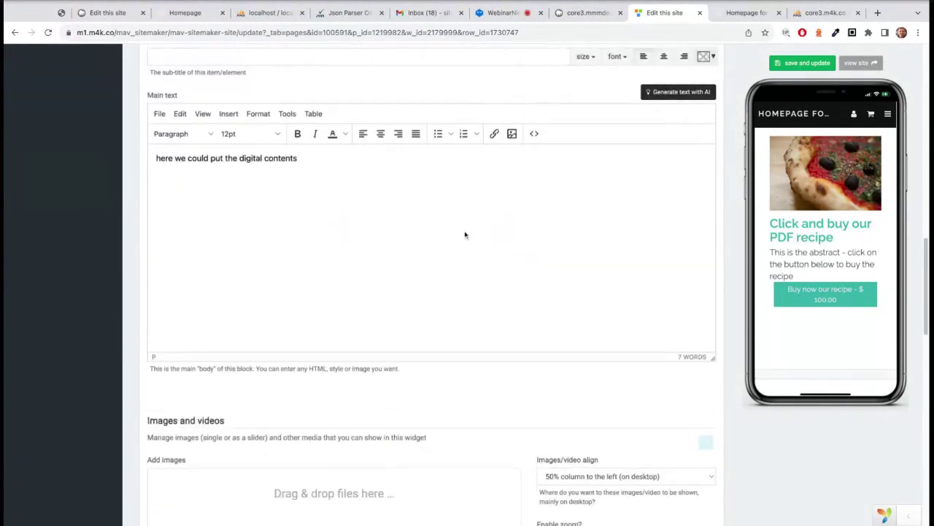
scroll(392, 246, down, 3)
scroll(392, 245, down, 7)
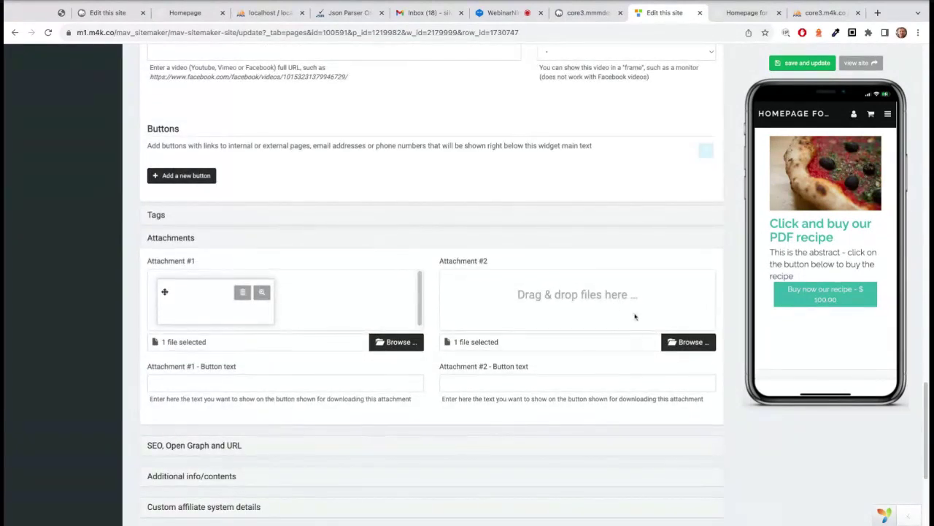
double_click(219, 242)
click(392, 182)
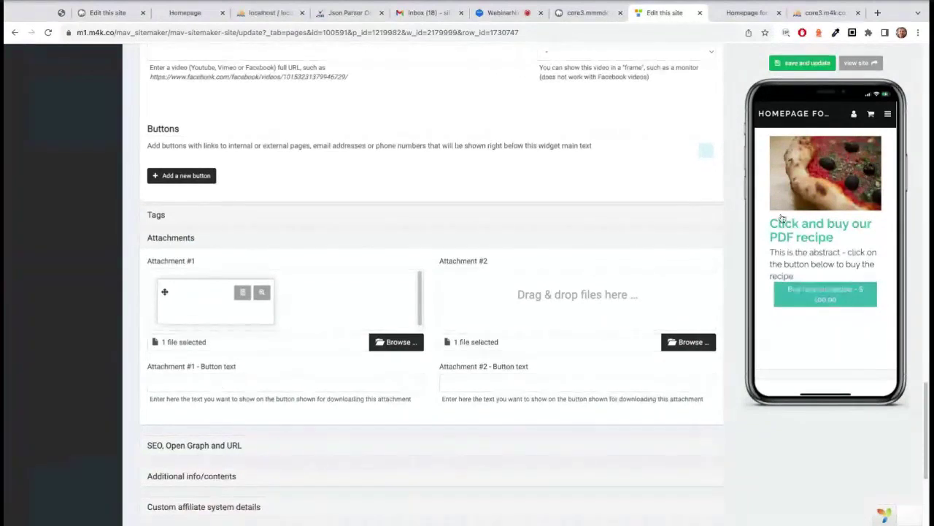
Review the main content's text, image, video, slider and button options down to the two attachment slots
scroll(471, 225, up, 8)
scroll(466, 225, up, 3)
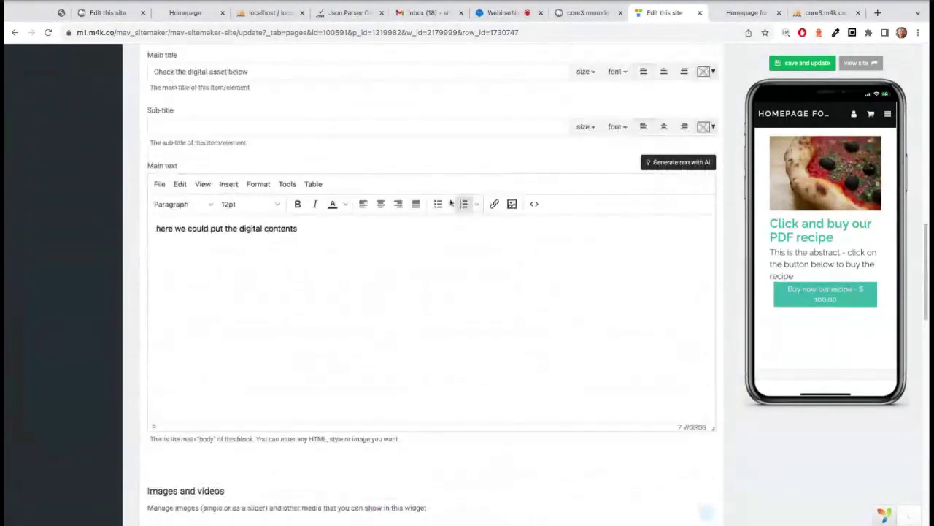
scroll(345, 291, down, 5)
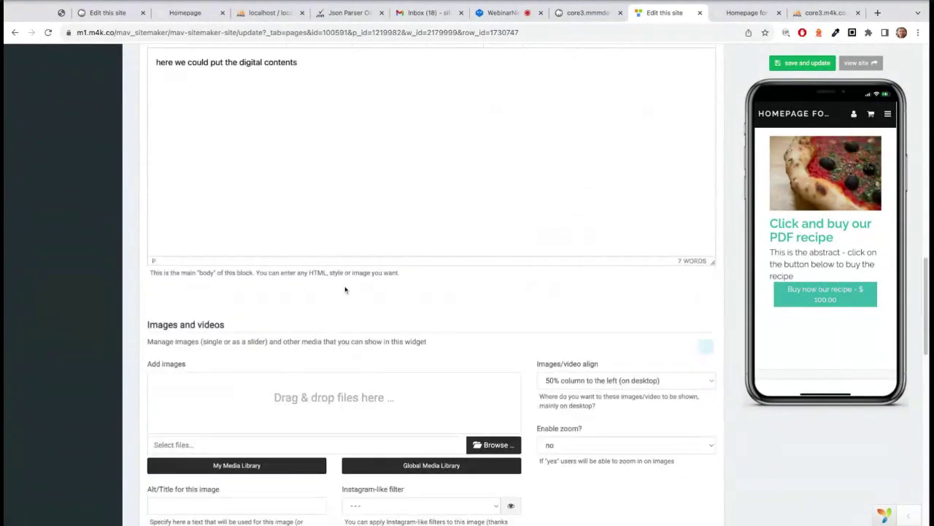
scroll(380, 321, down, 4)
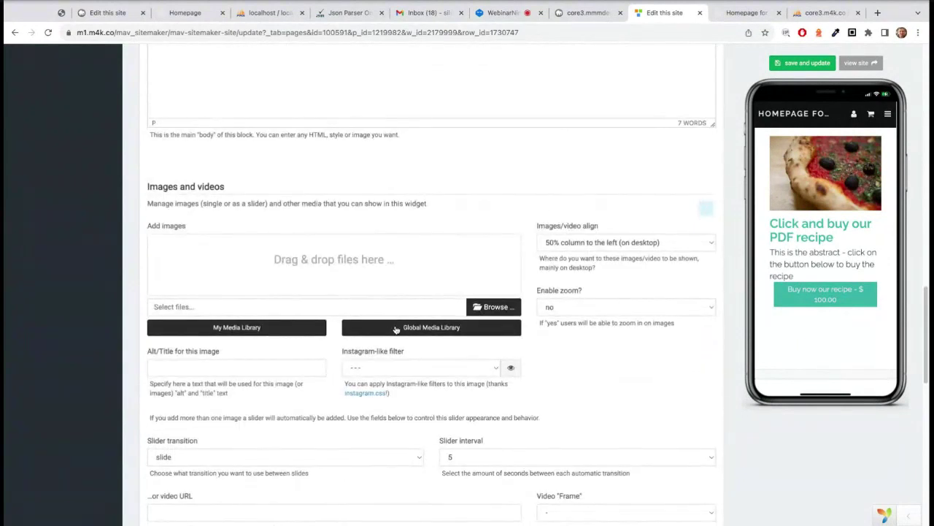
scroll(394, 329, down, 4)
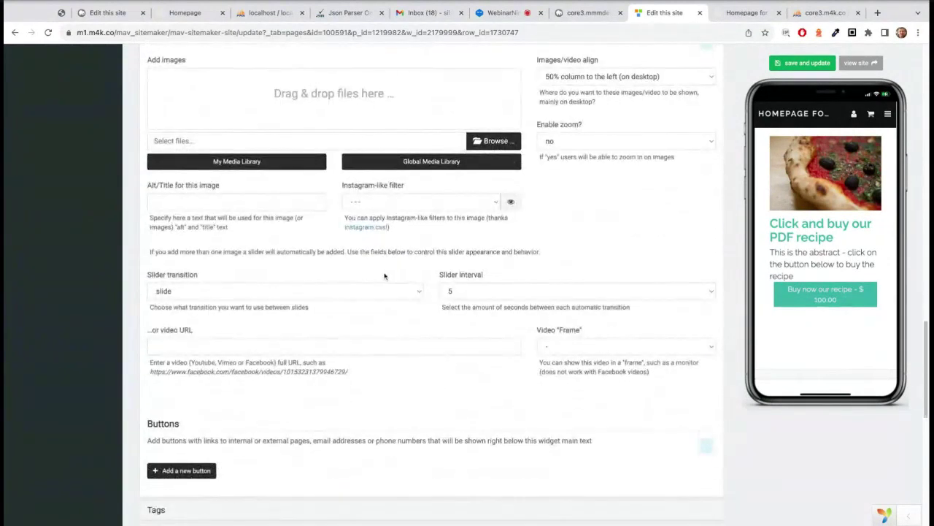
scroll(386, 272, down, 4)
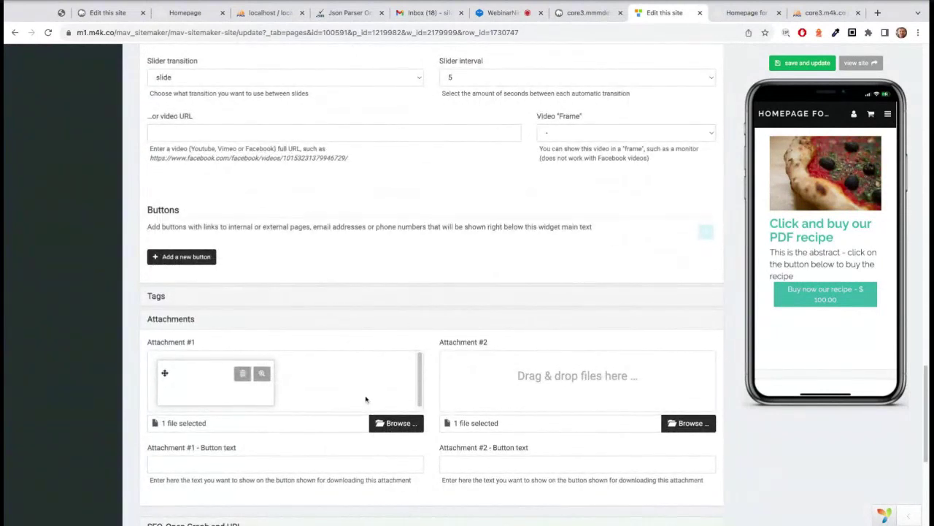
scroll(388, 402, down, 1)
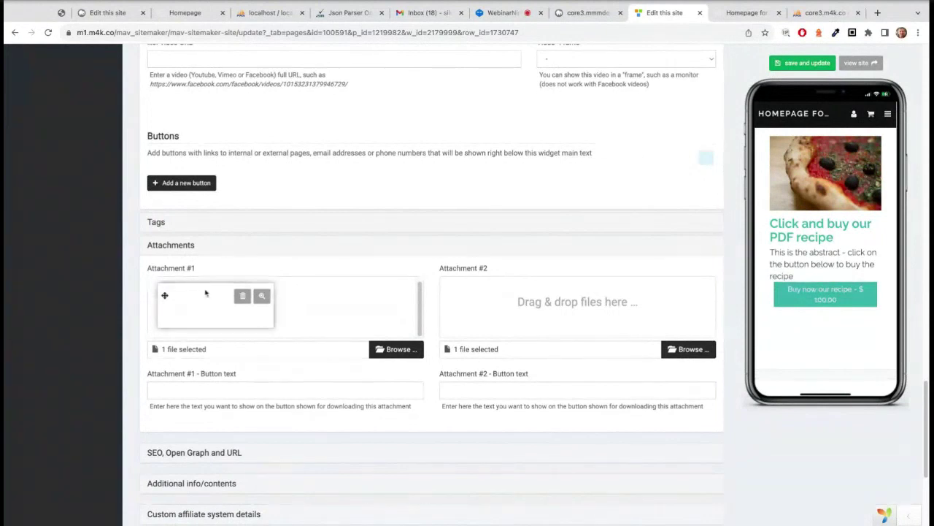
Set the button text of attachment #1 to "Click here for the recipe PDF!" and save the product
click(395, 350)
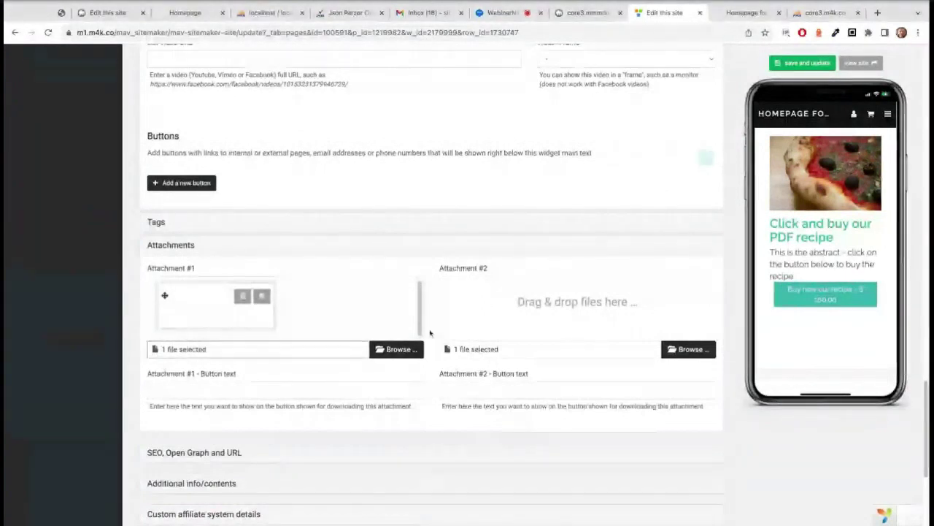
click(268, 390)
text(Click here for the)
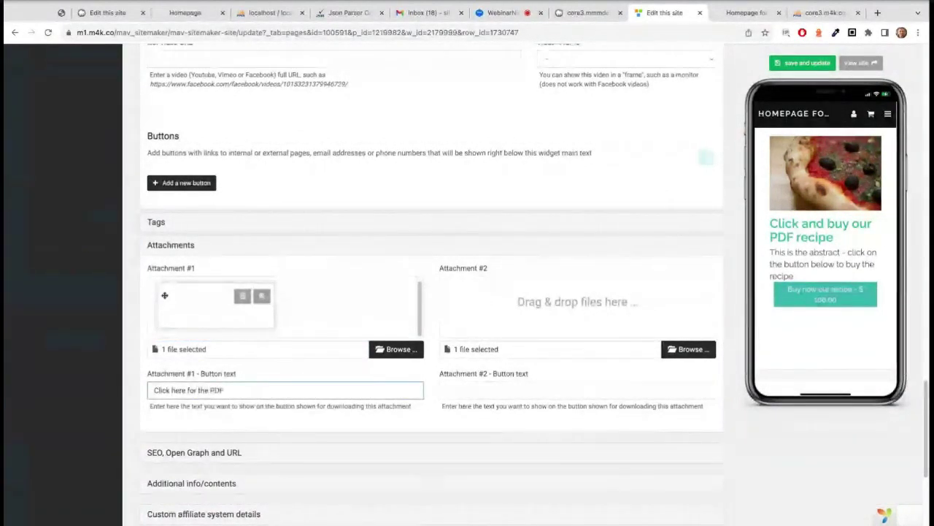
text( recipe PDF)
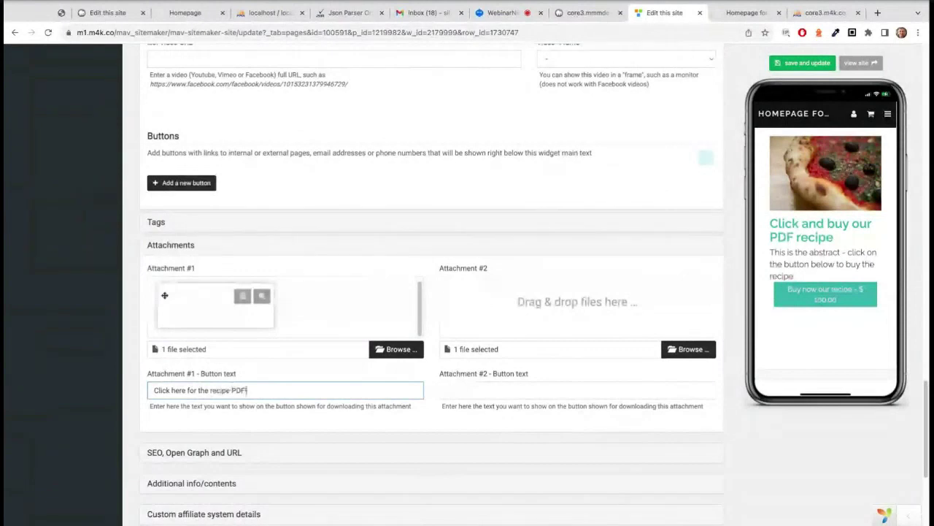
key(Return)
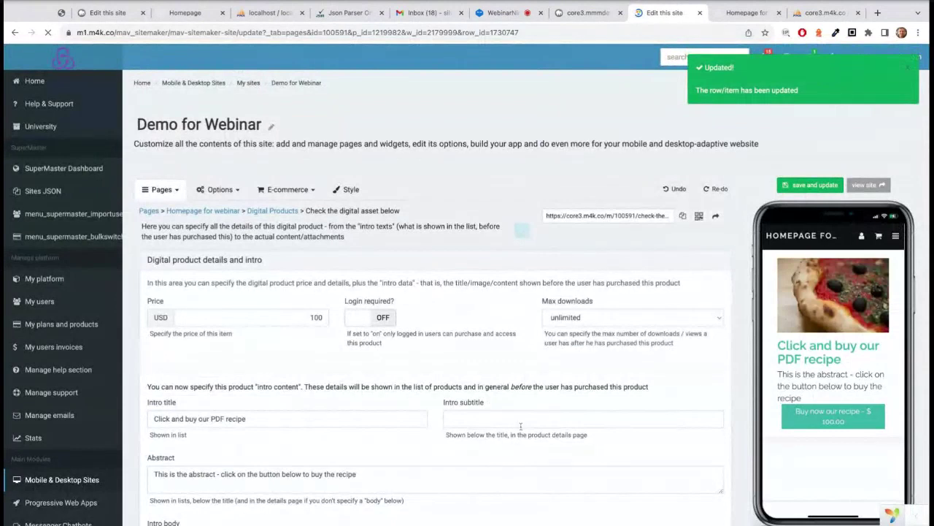
Examine the product's intro fields, "Buy now" and "View" button texts, main content and attachments in the editor
scroll(521, 431, down, 5)
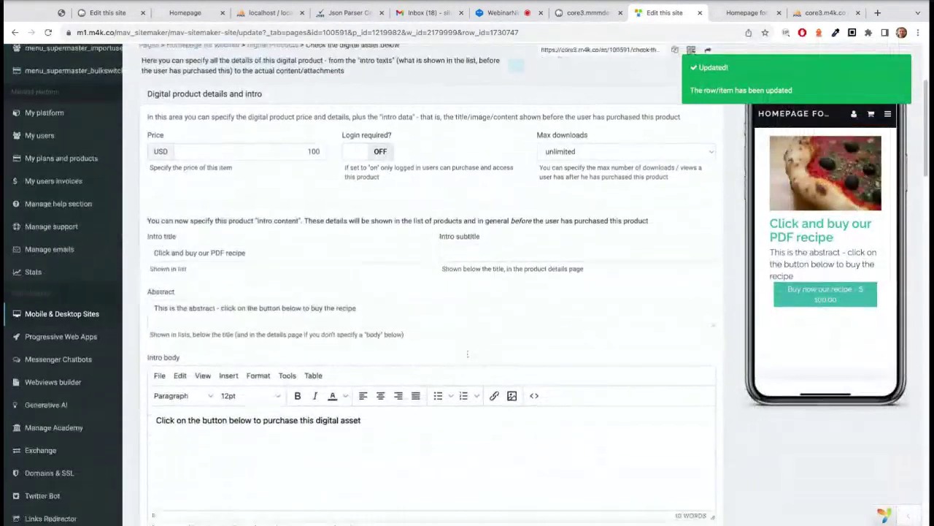
scroll(467, 354, down, 2)
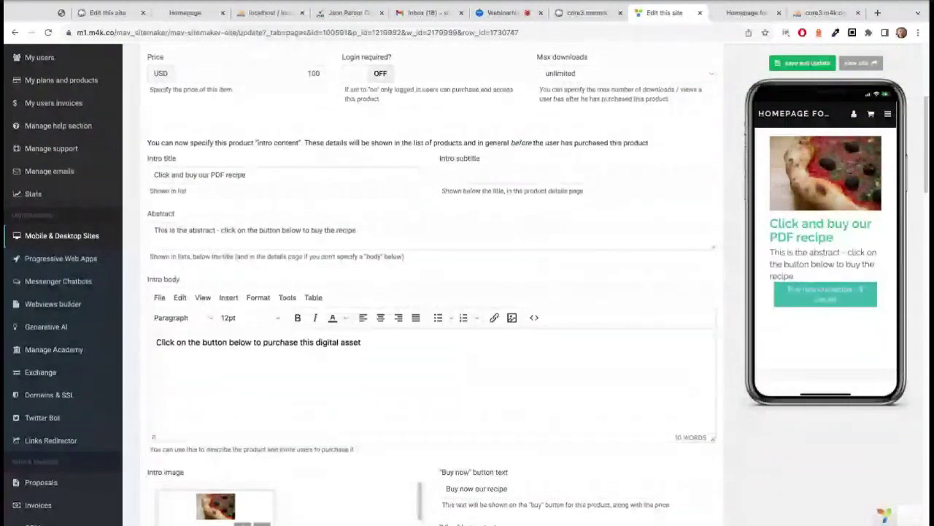
scroll(161, 438, down, 5)
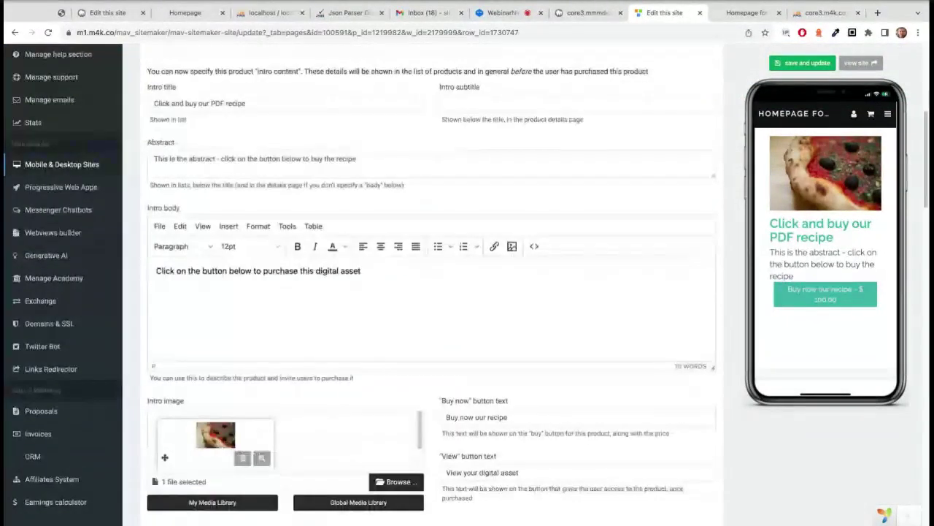
scroll(431, 292, down, 1)
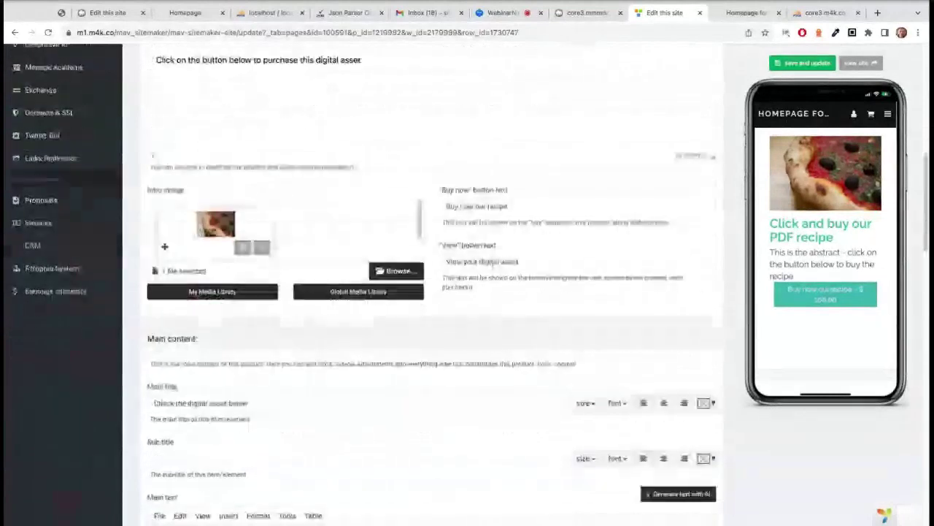
drag(439, 191, 545, 223)
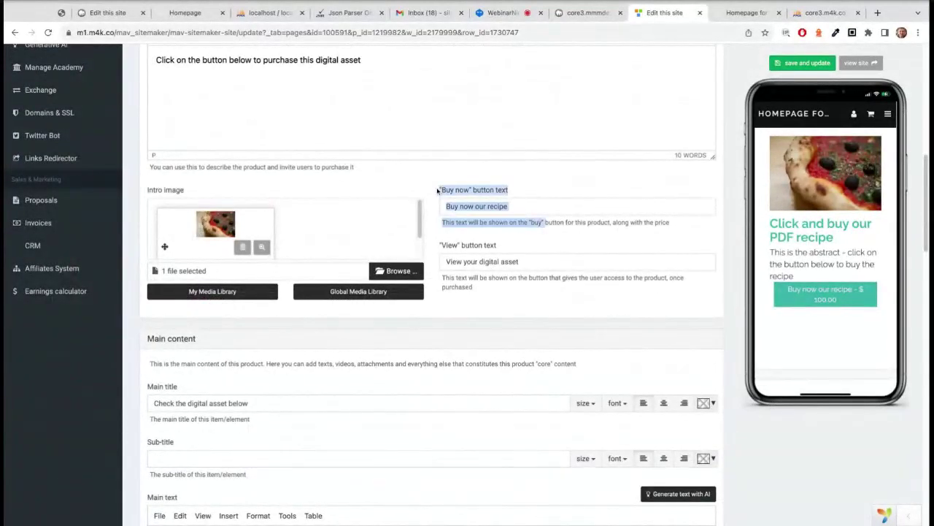
click(555, 181)
drag(441, 246, 545, 281)
click(530, 245)
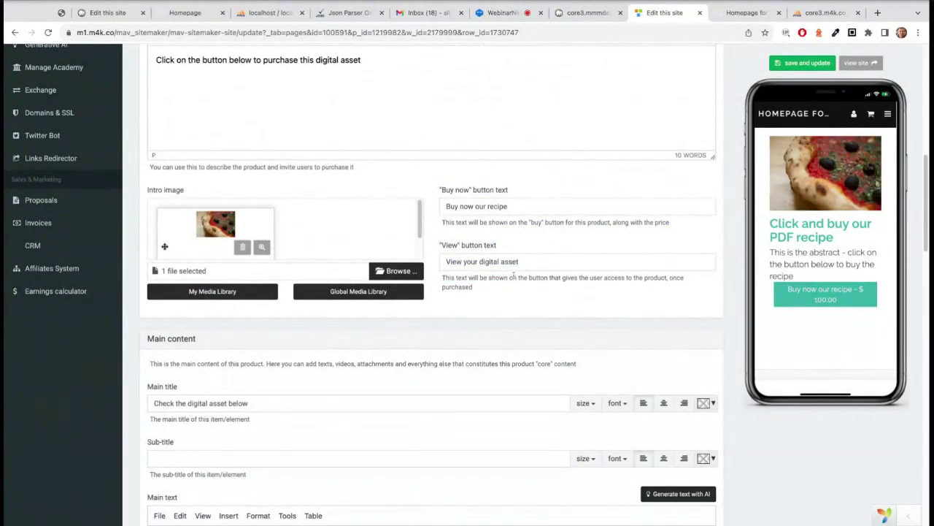
scroll(513, 274, down, 3)
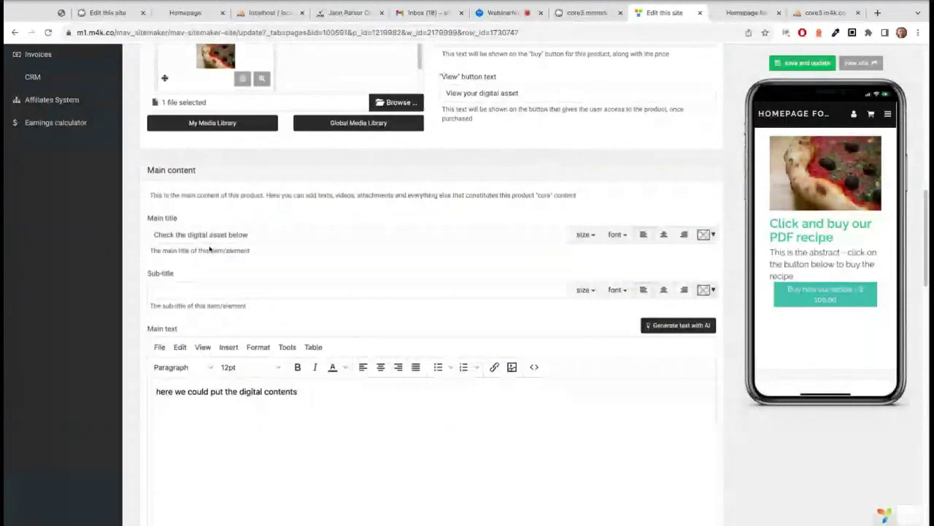
scroll(294, 300, down, 5)
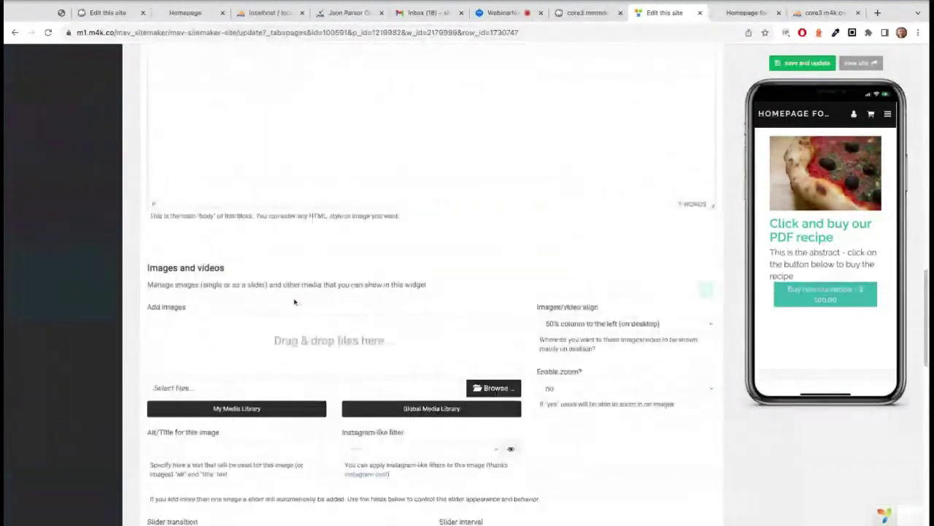
scroll(294, 301, down, 6)
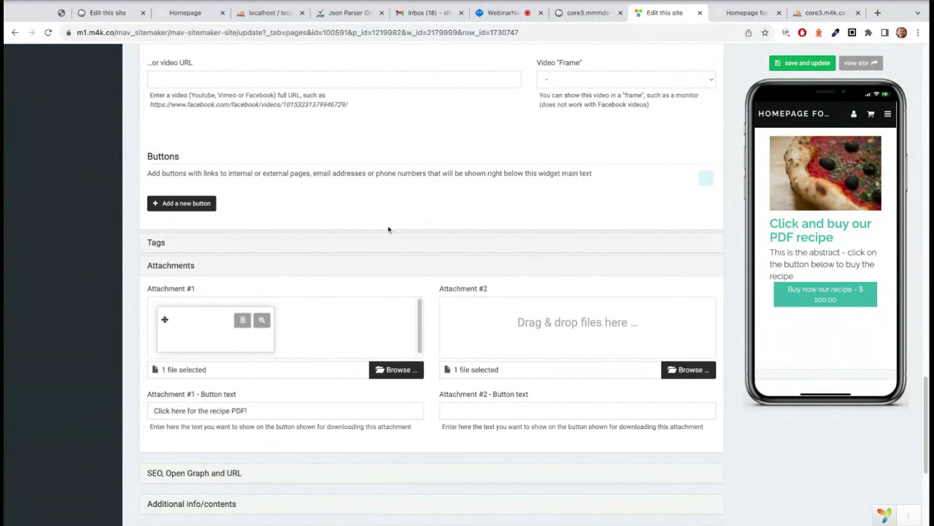
Reload the live product page and start the purchase of the PDF recipe
click(743, 13)
click(47, 32)
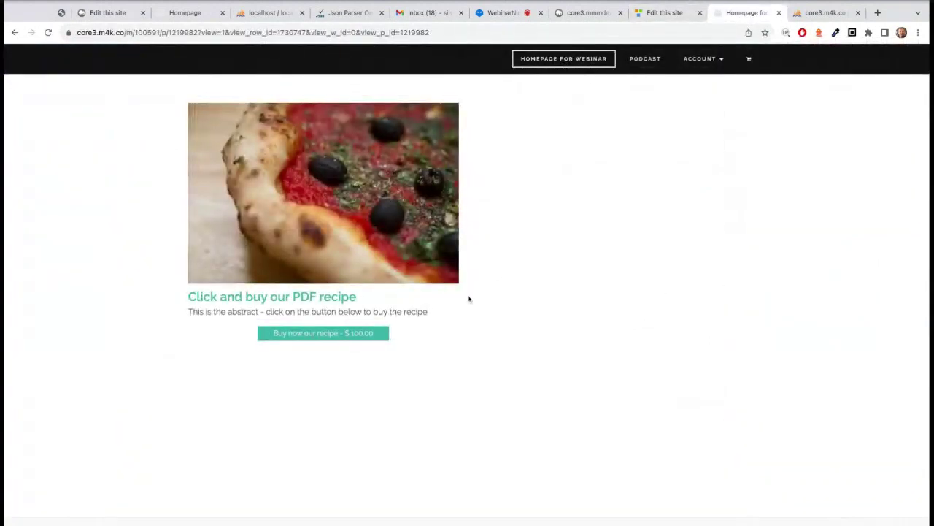
click(322, 334)
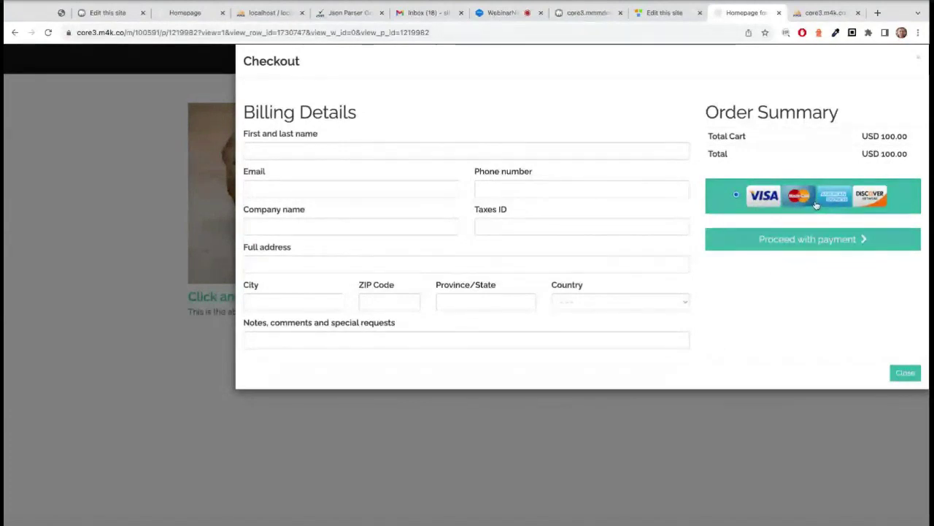
Autofill the checkout's billing details with the customer's saved contact data and proceed with card payment
click(409, 145)
click(355, 173)
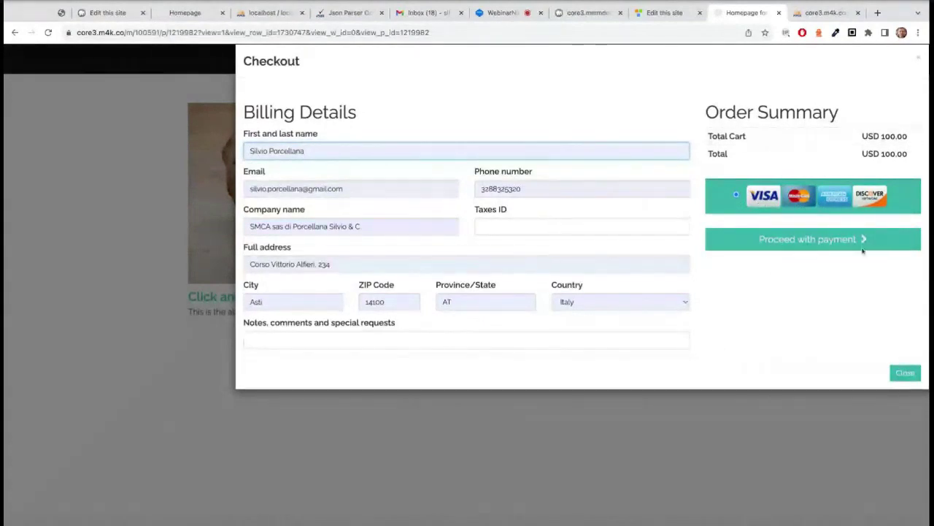
click(798, 241)
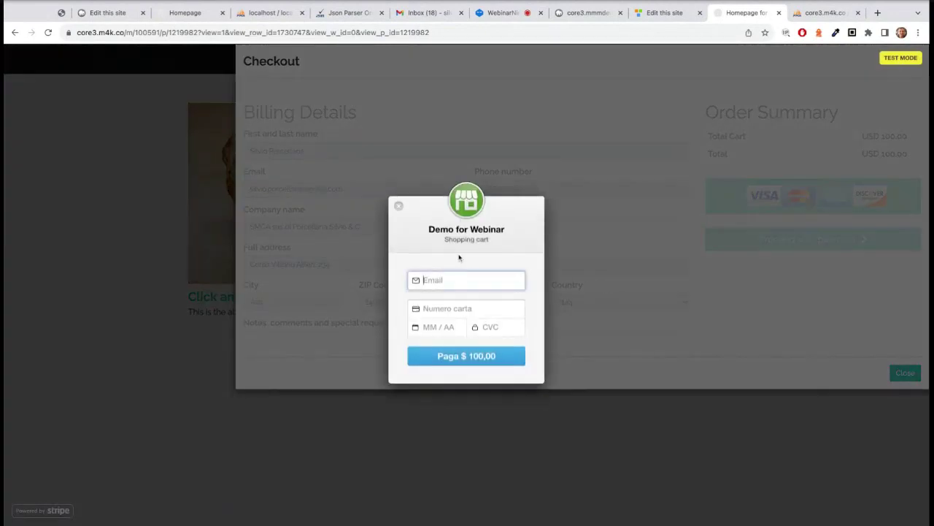
Enter the customer's email, test card number, expiry date and CVC, pay $100.00 and dismiss the checkout
key(ctrl+v)
click(497, 325)
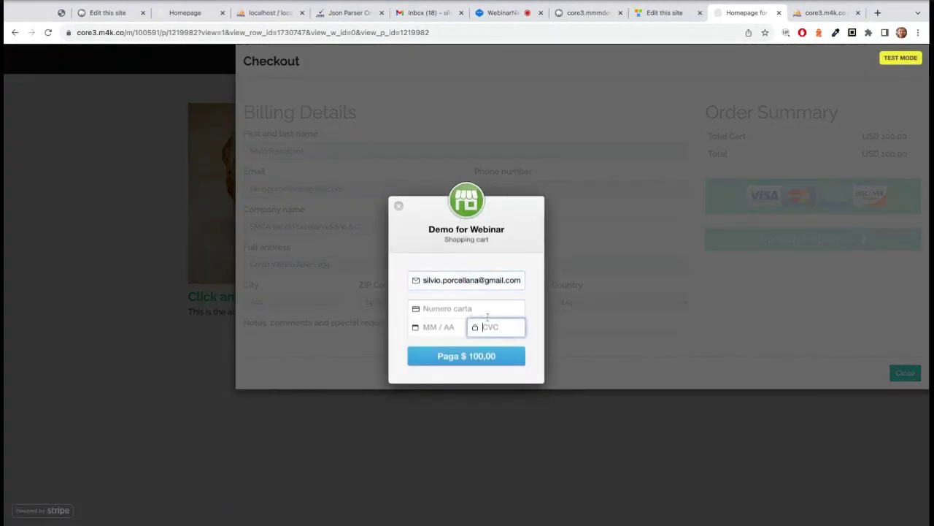
click(462, 310)
text(42)
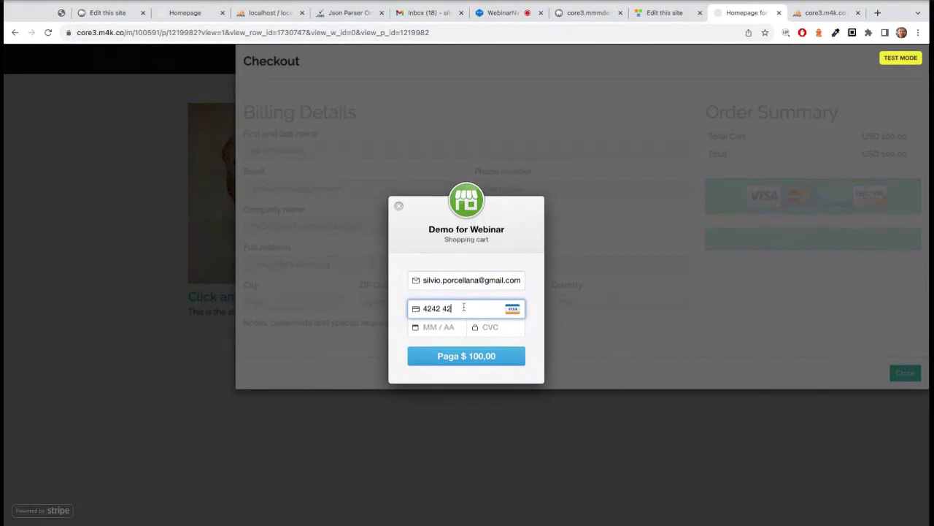
text(424242424242420924123)
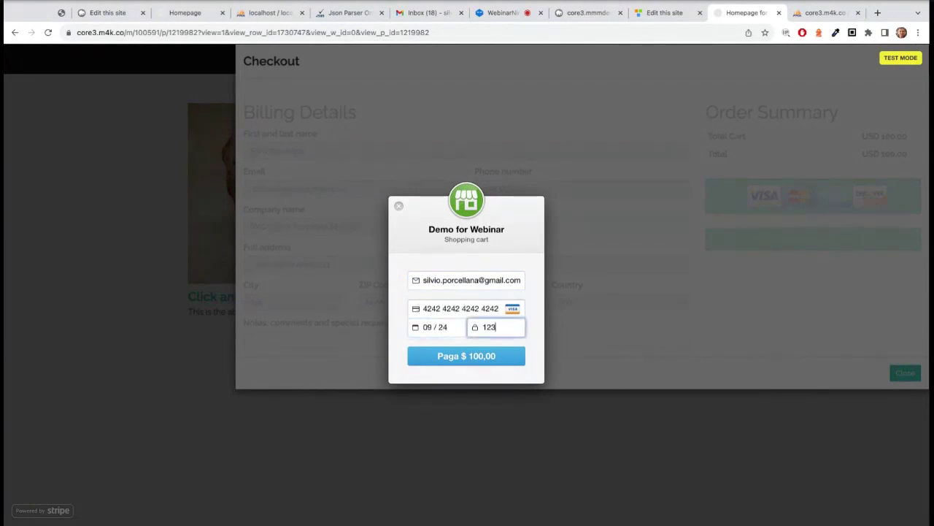
click(472, 358)
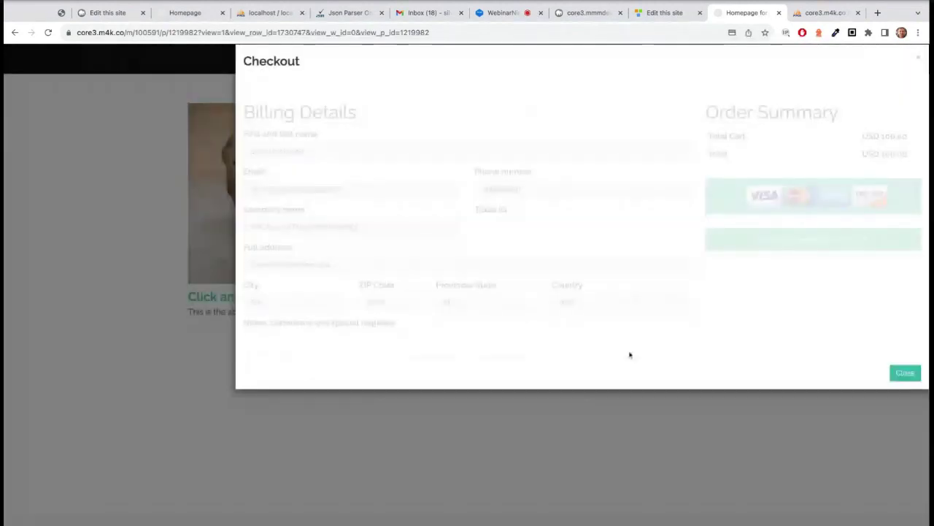
click(583, 189)
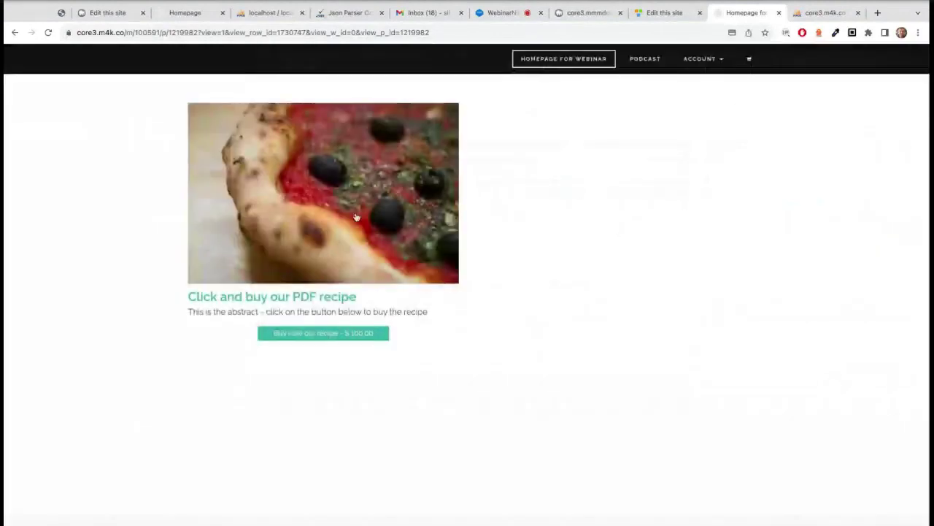
Reload the live product page and review the intro and main content fields behind the purchased asset in the editor
click(48, 32)
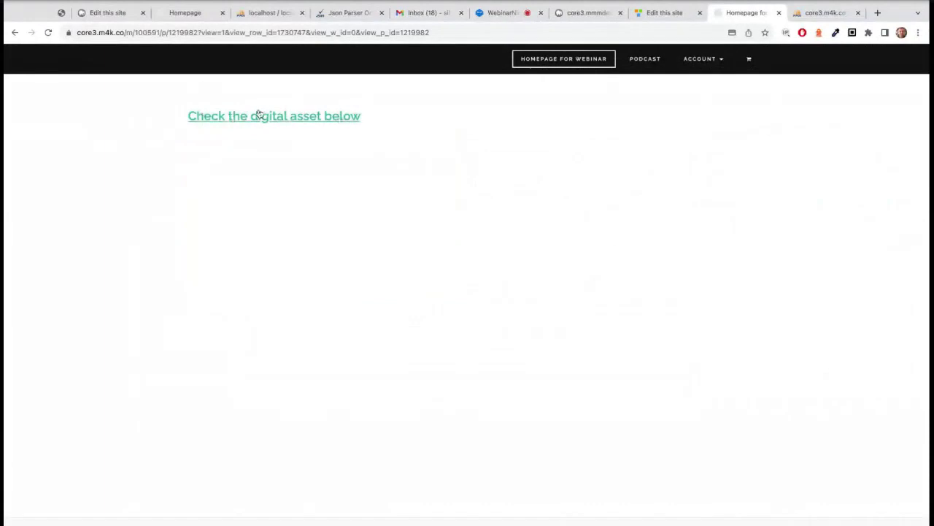
click(646, 14)
scroll(468, 225, up, 10)
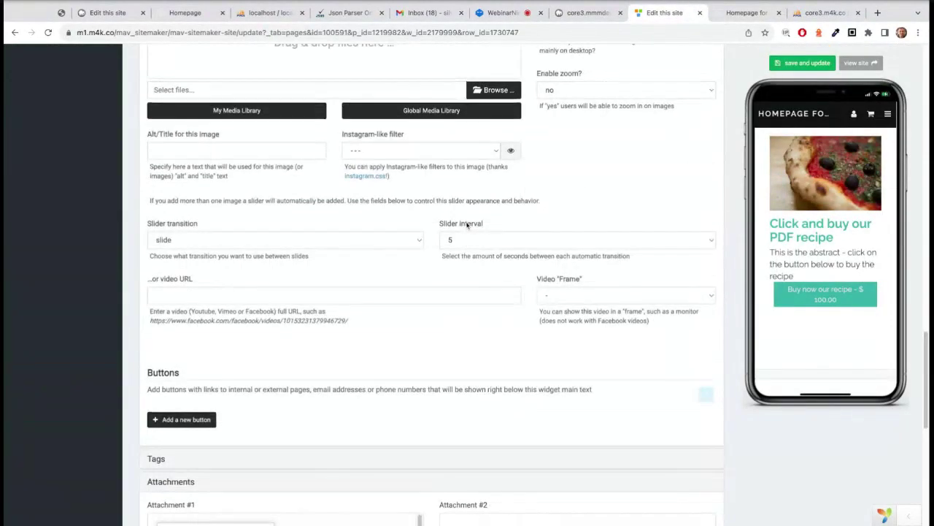
scroll(467, 225, up, 7)
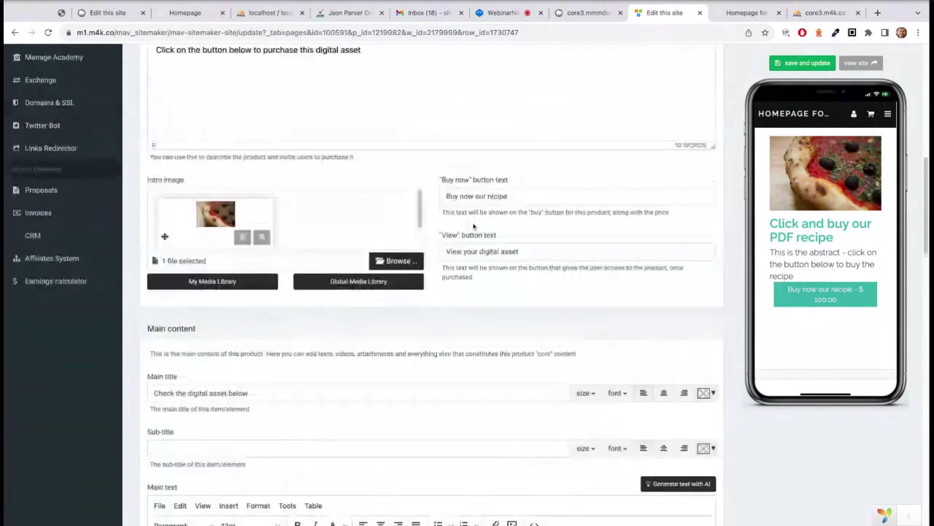
scroll(482, 251, down, 3)
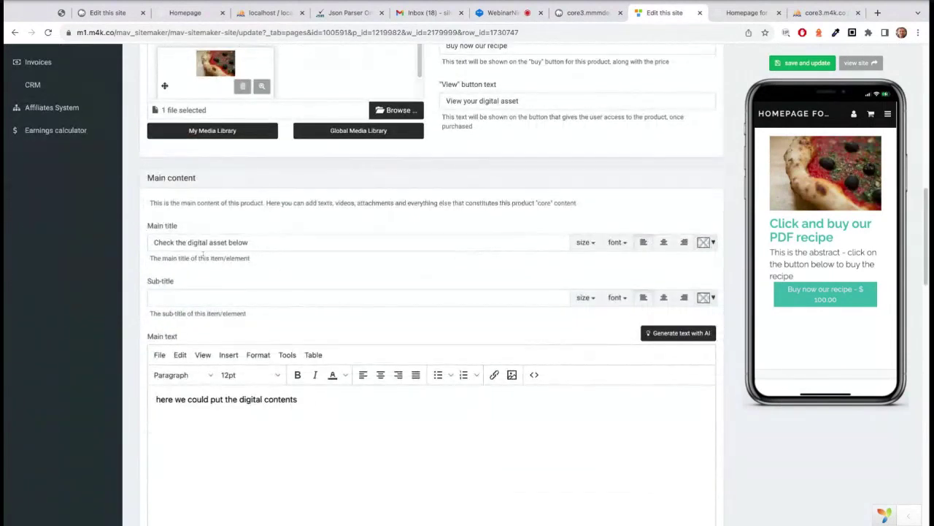
Open the purchased digital asset's page on the live site and examine its main text
click(857, 63)
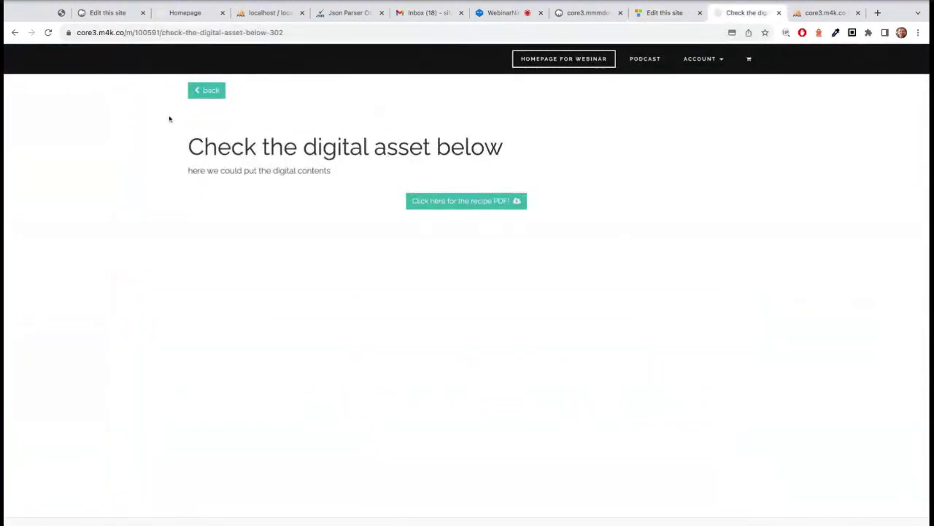
drag(193, 176, 371, 175)
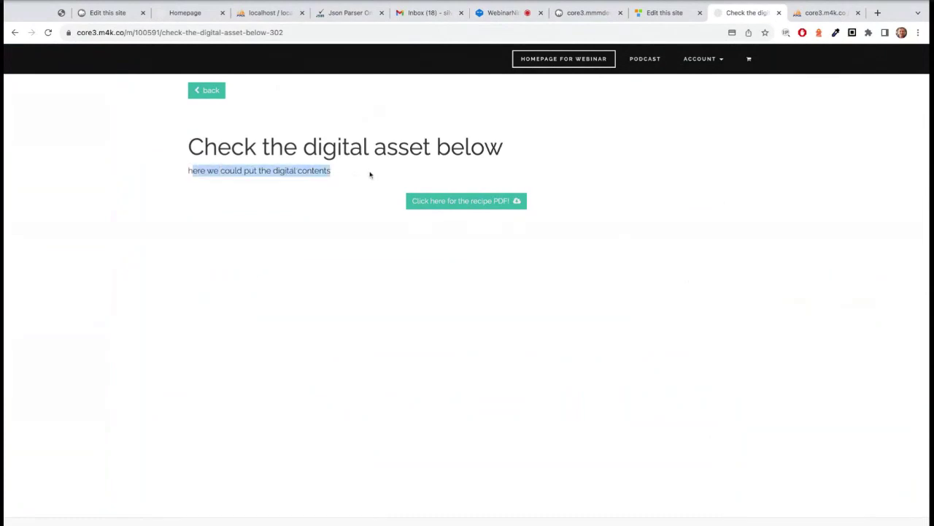
click(370, 175)
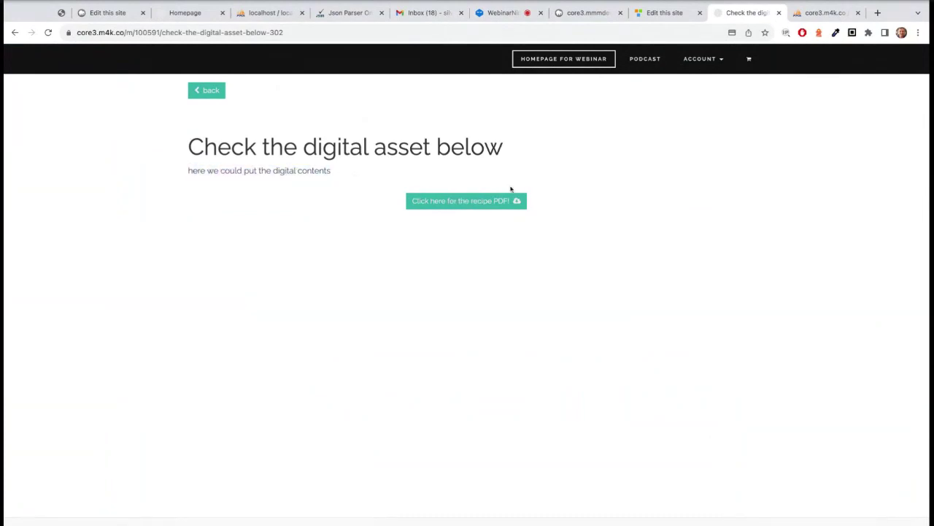
Check the Attachment #1 settings in the editor and download the recipe PDF from the purchased asset's live page
click(663, 12)
scroll(418, 274, down, 5)
scroll(418, 274, down, 6)
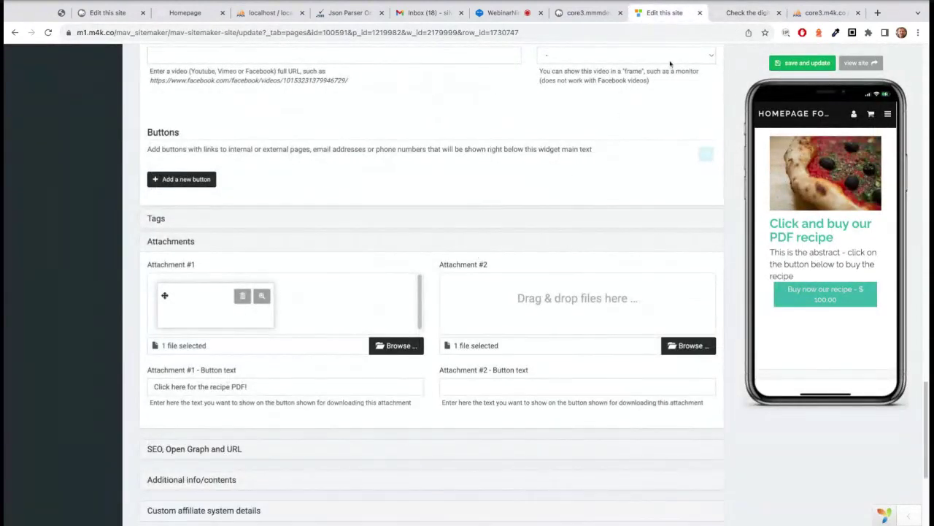
click(731, 13)
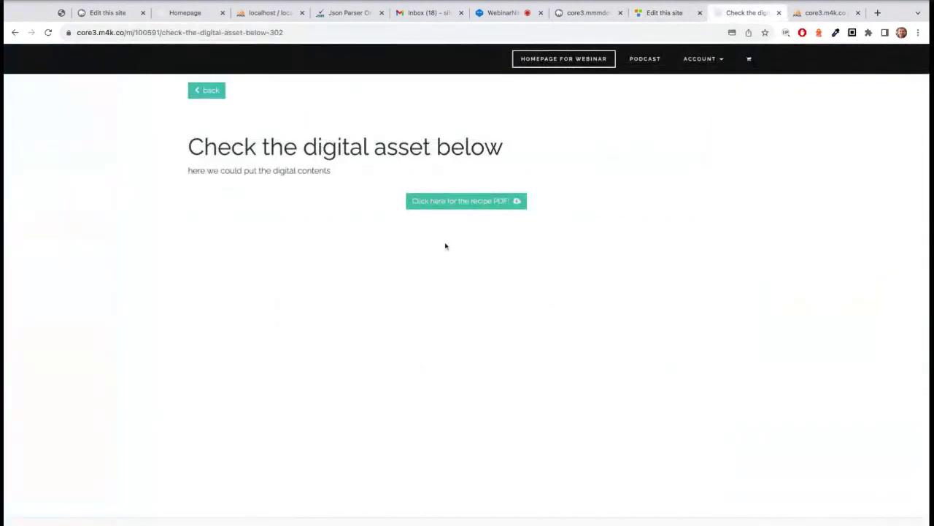
click(466, 201)
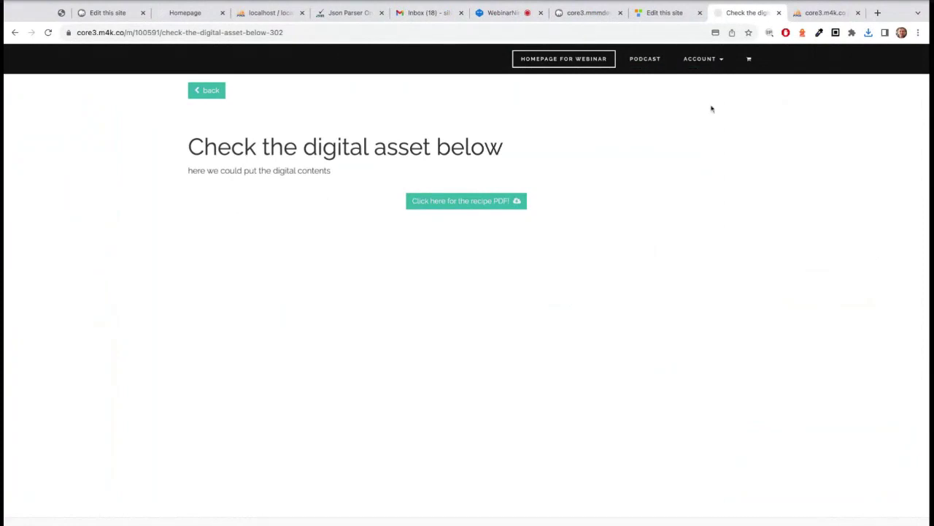
Open the account's list of purchased digital products and view the "Check the digital asset below" item
click(711, 62)
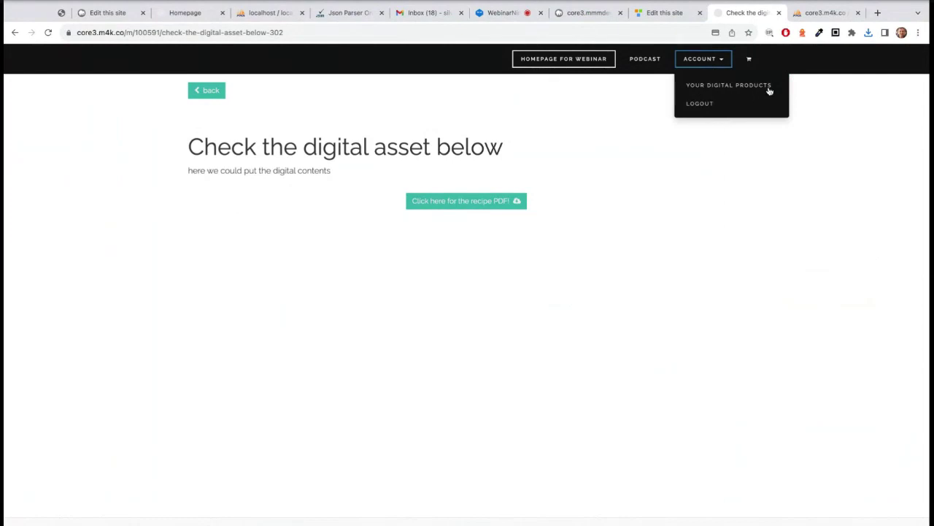
click(745, 91)
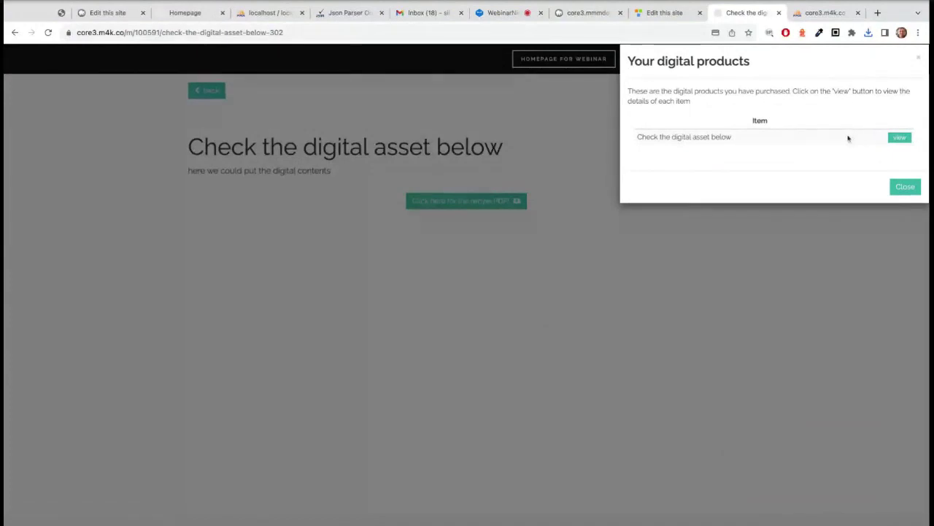
click(904, 141)
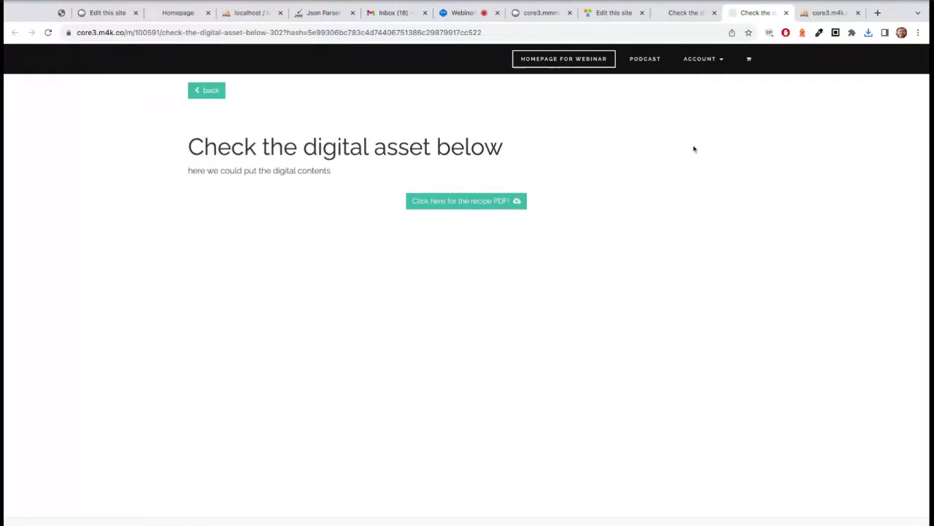
Close the earlier of the two purchased asset tabs and switch to the webinar tab
click(690, 13)
click(714, 12)
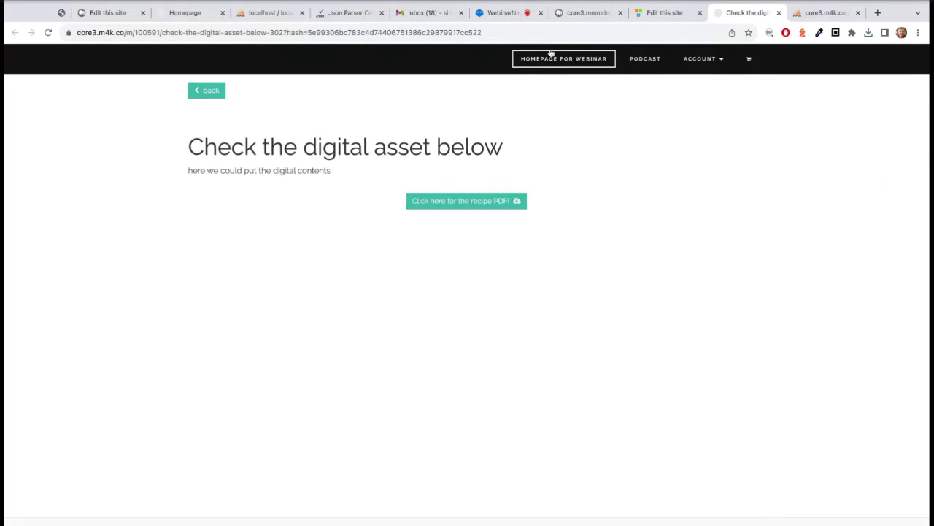
click(516, 14)
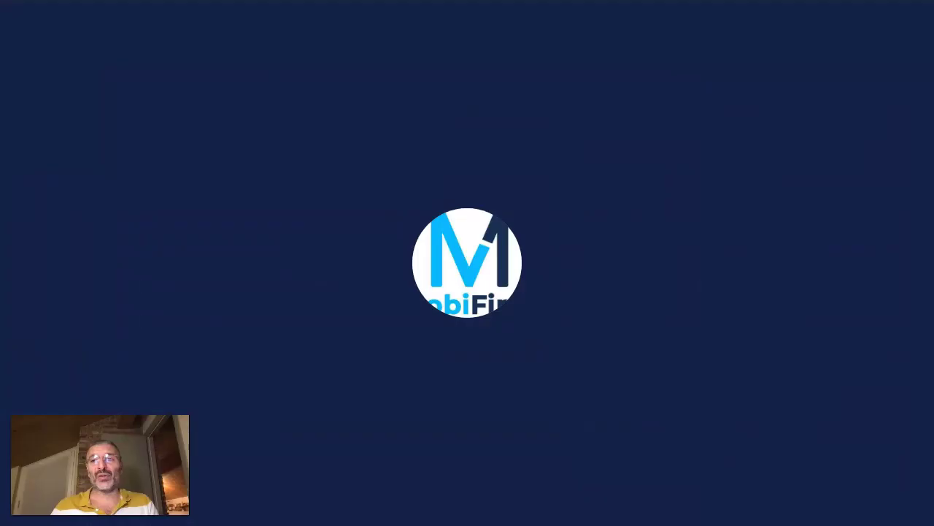
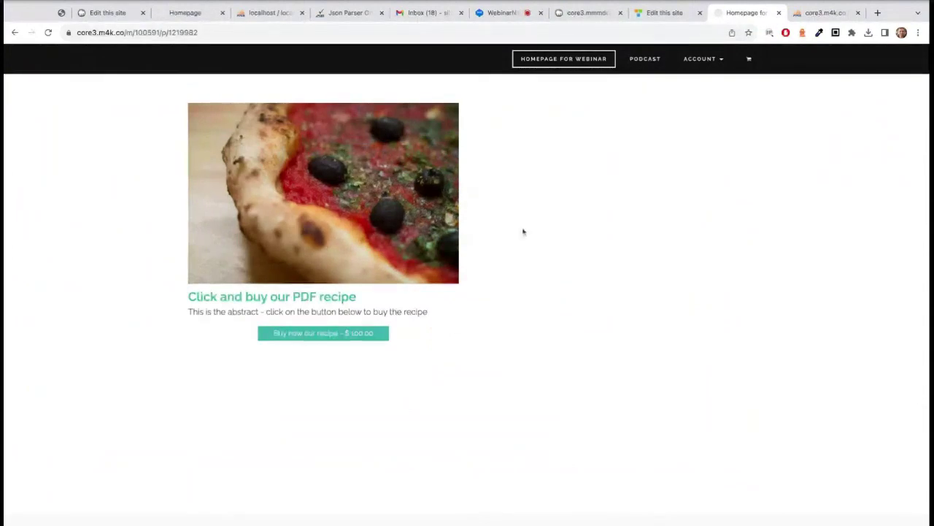
Return to the site editor and clone the PDF recipe product item
click(653, 12)
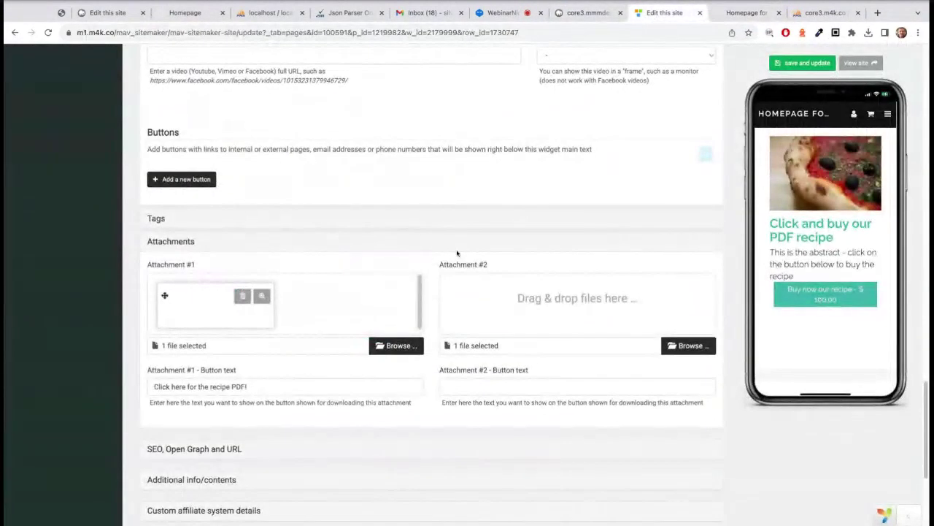
scroll(358, 221, up, 10)
scroll(358, 221, down, 2)
scroll(358, 222, down, 15)
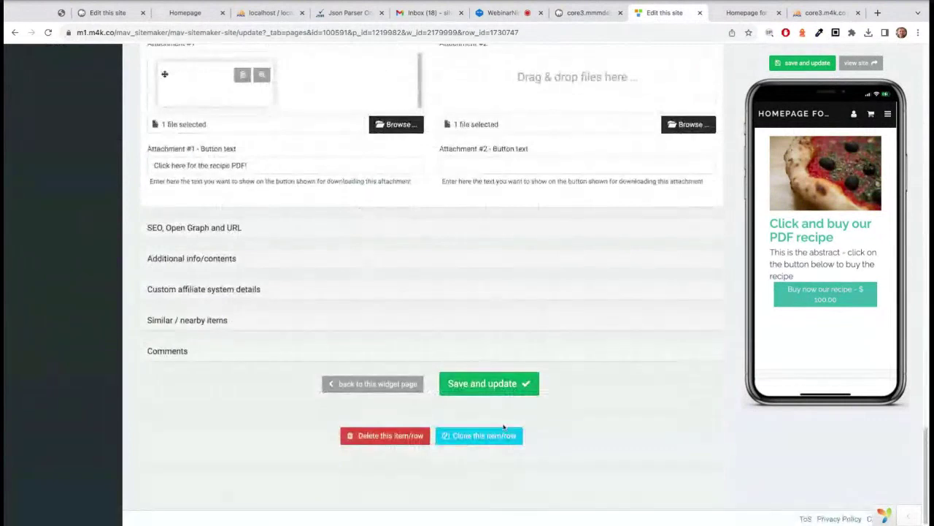
click(479, 435)
click(594, 151)
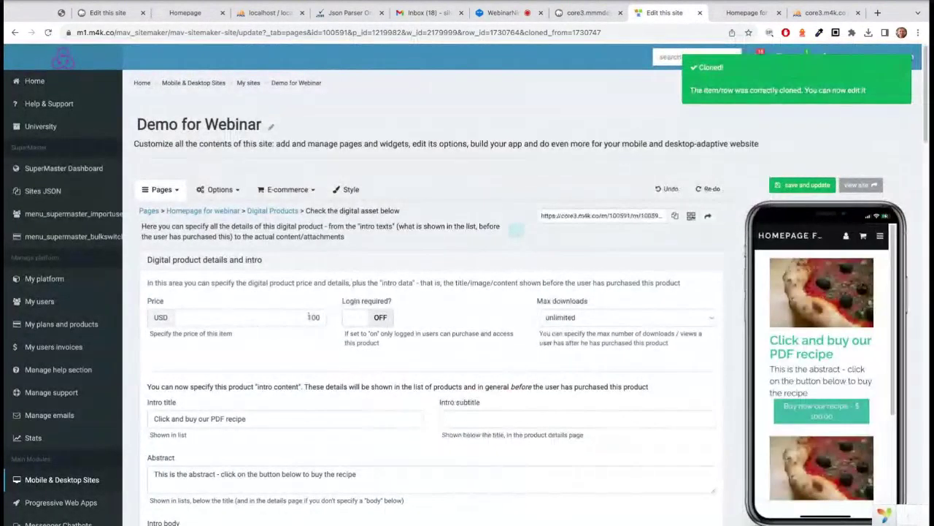
Set the cloned product's price to USD 200 and its intro title to "Click and buy our PDF gourmet recipe"
text(2)
scroll(328, 292, down, 3)
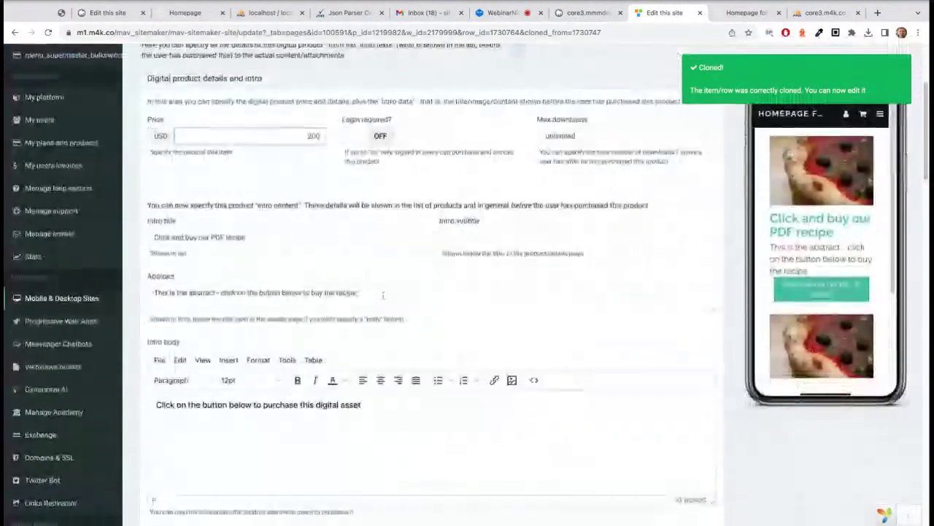
click(354, 244)
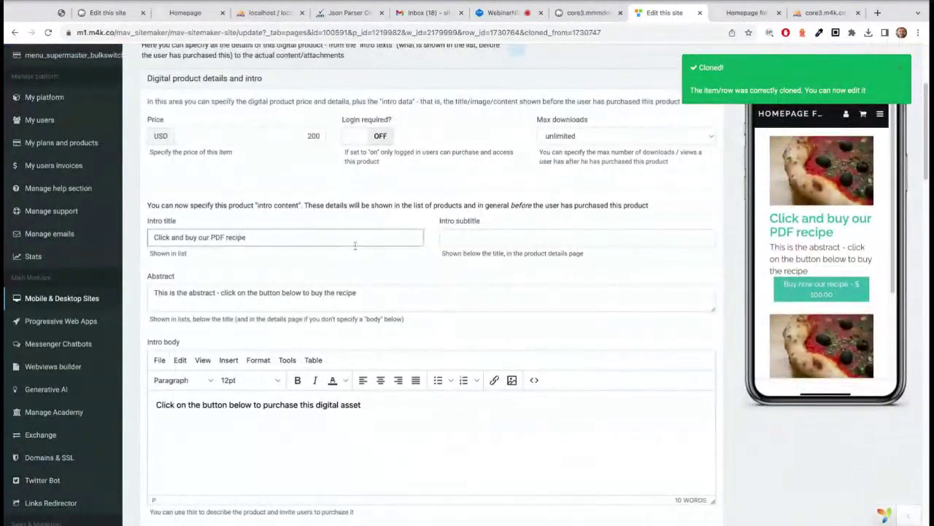
click(226, 237)
text(gourmet)
double_click(237, 238)
text(goormet)
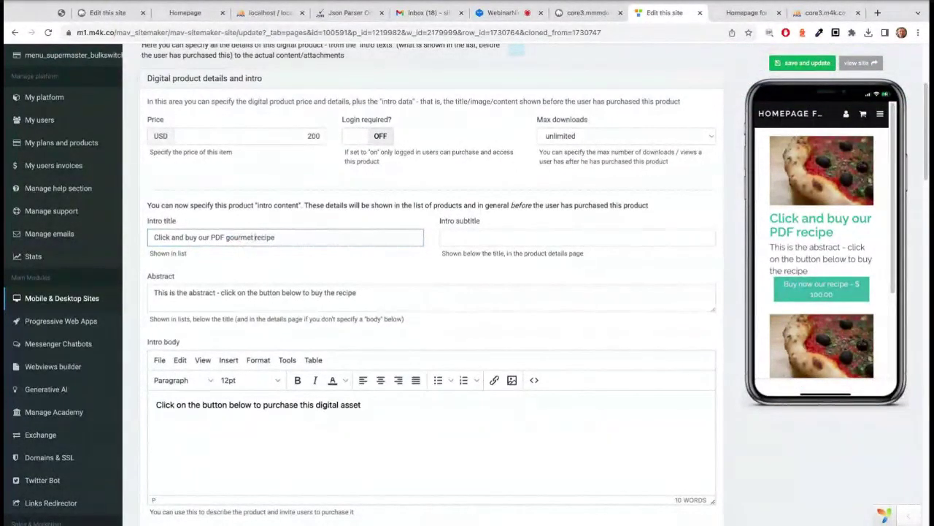
Append "- this is a gourmet recipe" to the cloned product's intro body text
scroll(465, 377, down, 1)
click(464, 374)
text(- this i)
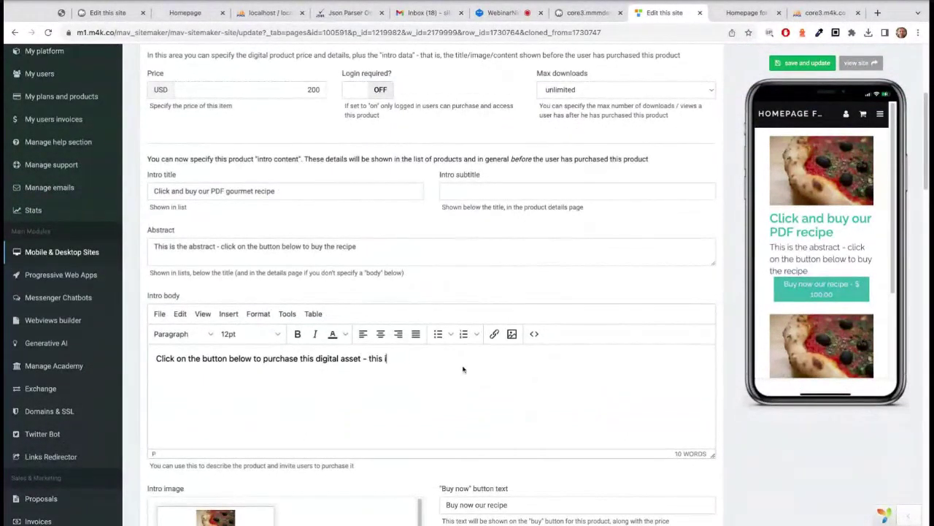
text(s a gourmet recipe)
Replace the cloned product's intro image with the fruit breakfast photo from the Global Media Library and save the product
scroll(578, 369, down, 3)
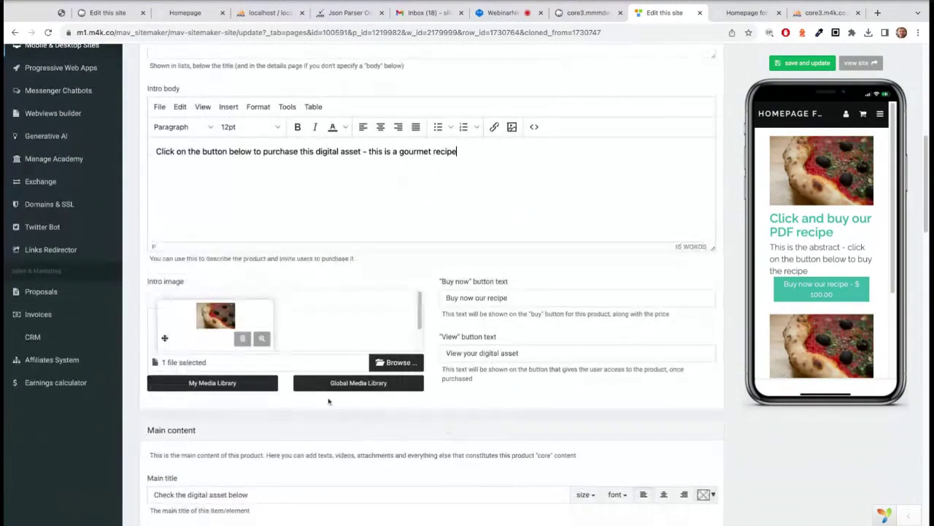
click(364, 384)
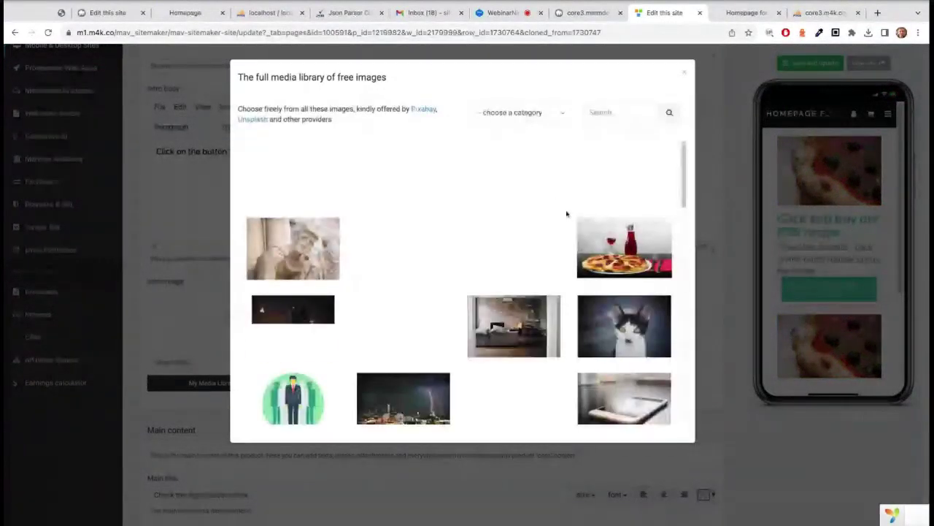
click(514, 249)
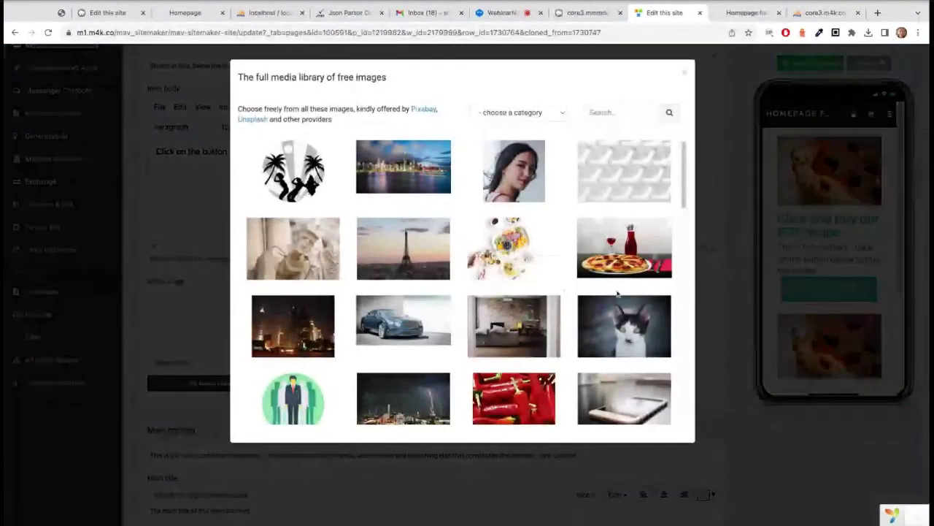
click(593, 343)
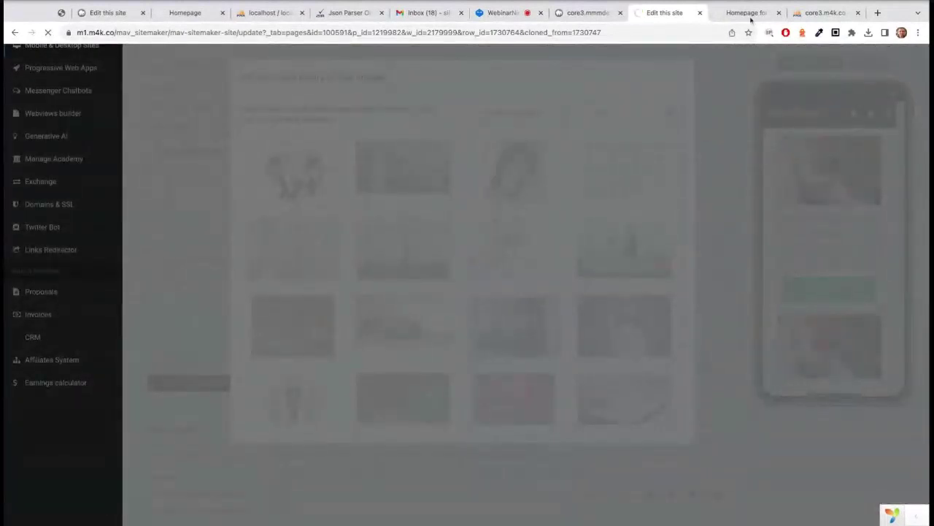
Open the live product page and start the purchase of the $200.00 PDF gourmet recipe
click(750, 14)
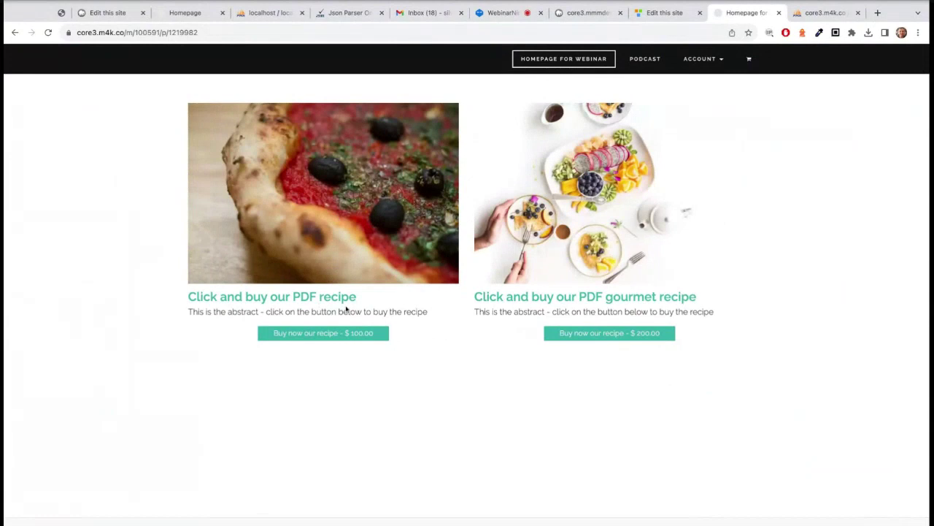
click(612, 321)
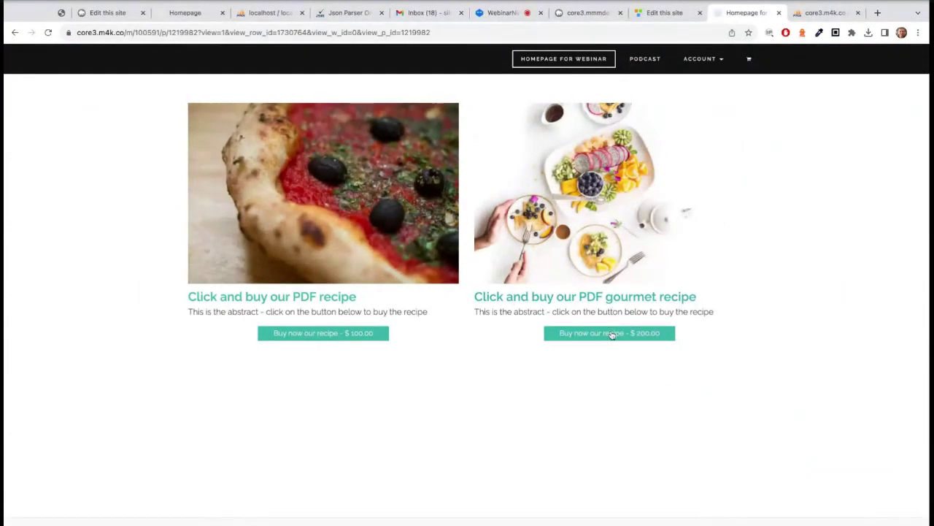
click(612, 334)
Autofill the gourmet recipe checkout with the customer's saved billing details and proceed with card payment
click(304, 148)
click(306, 167)
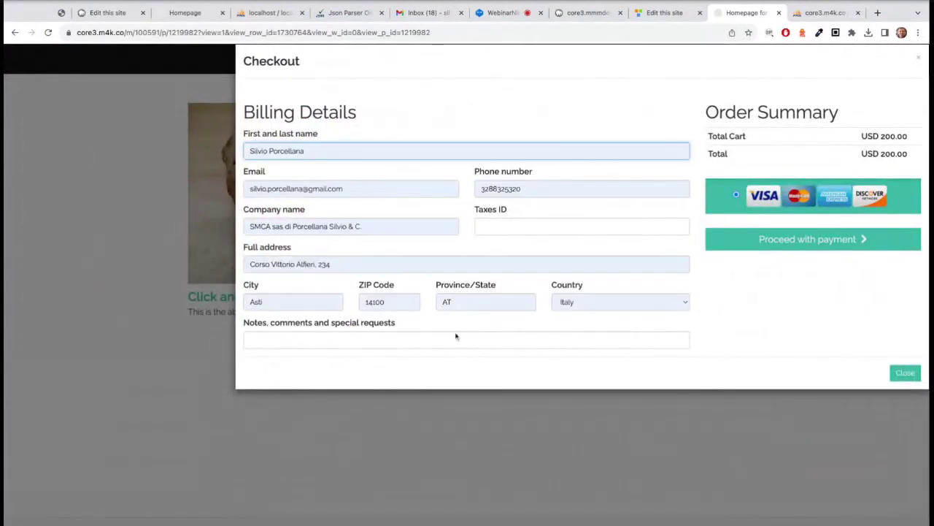
click(821, 238)
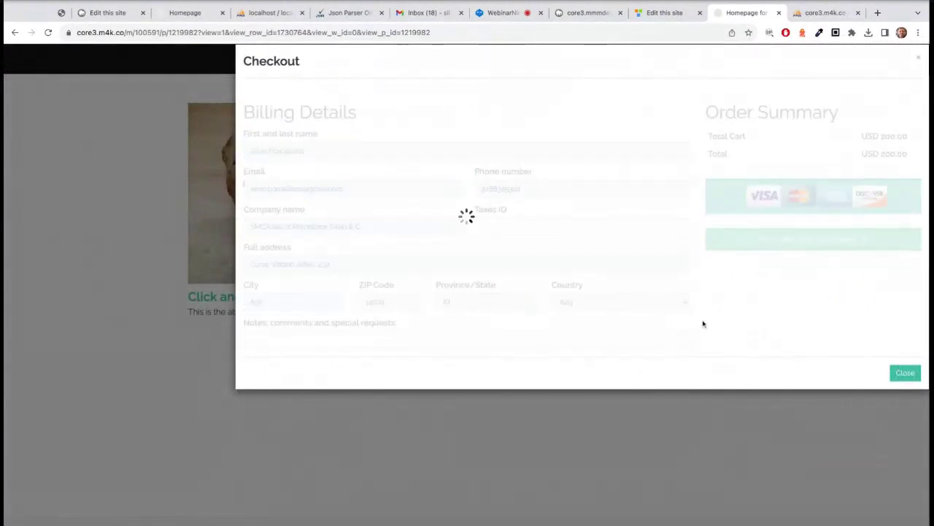
Enter the customer's email, test card number, expiry date and CVC, and pay $200.00 for the gourmet recipe
click(463, 269)
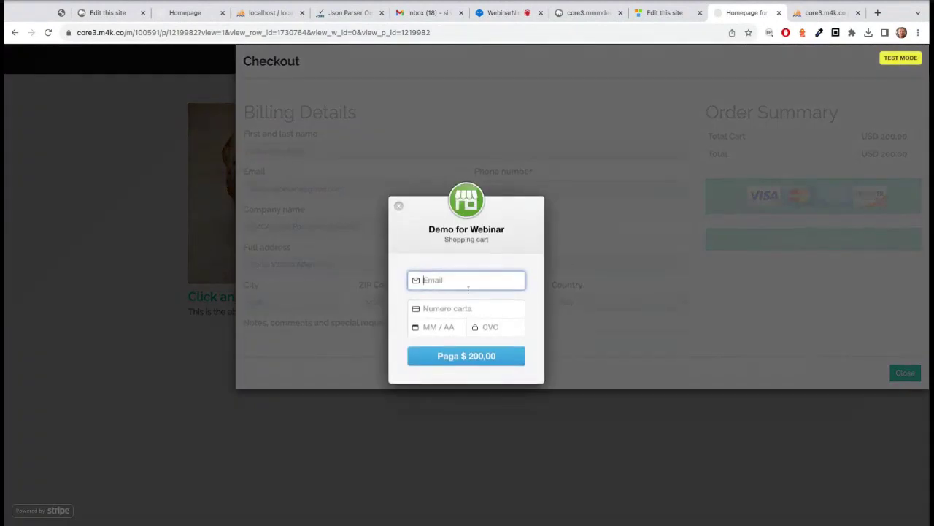
click(479, 309)
text(424)
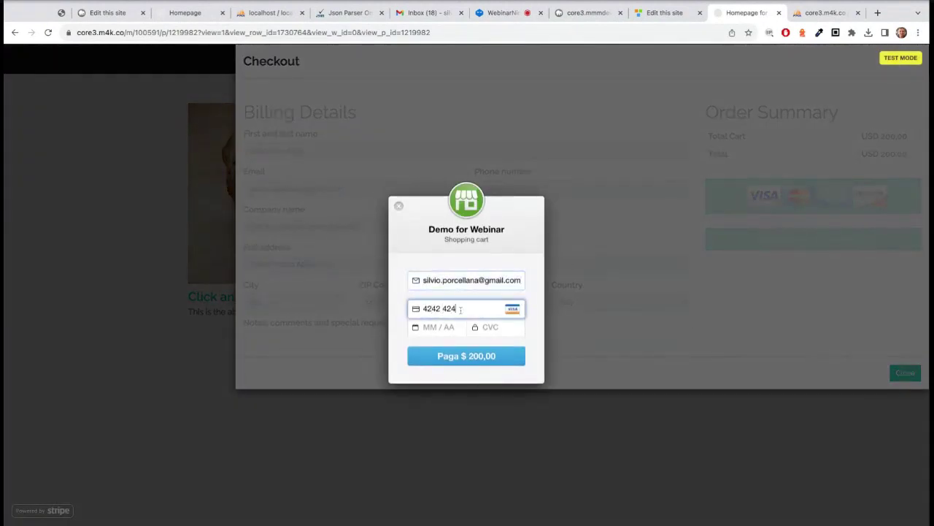
text(24242424242420924123)
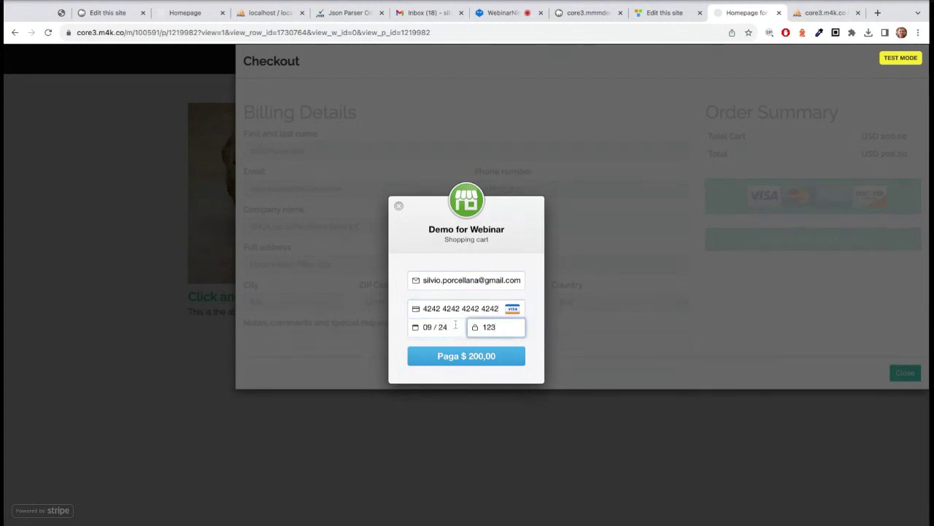
click(482, 360)
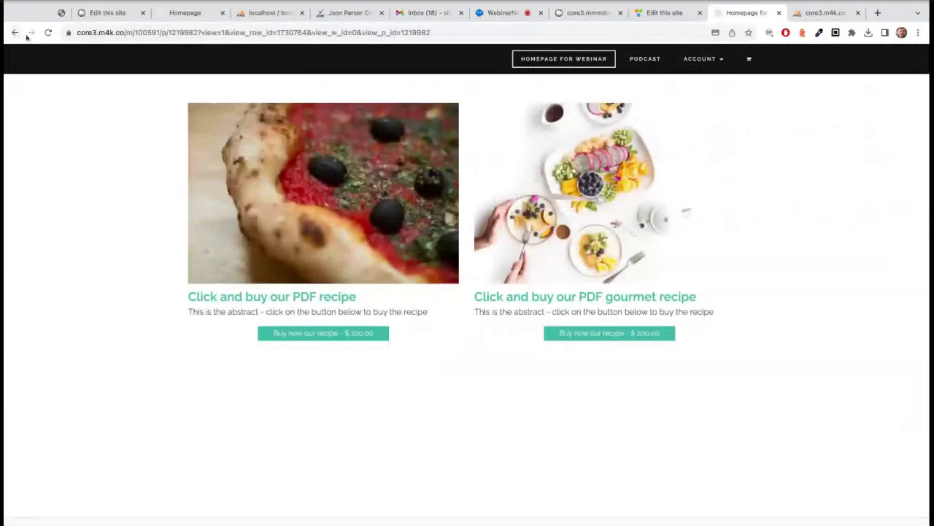
Reload the live page, view the purchased recipe from the account's digital products list, and close the list
click(47, 32)
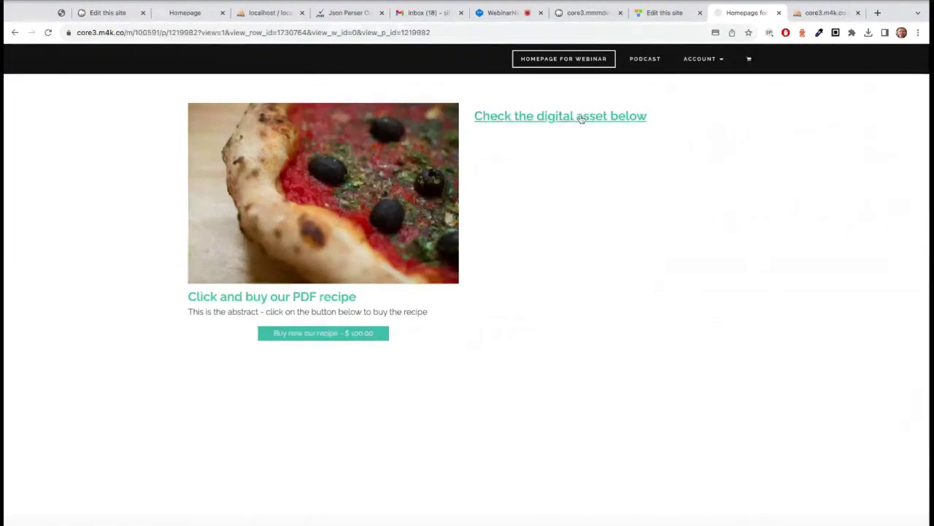
click(702, 59)
click(711, 87)
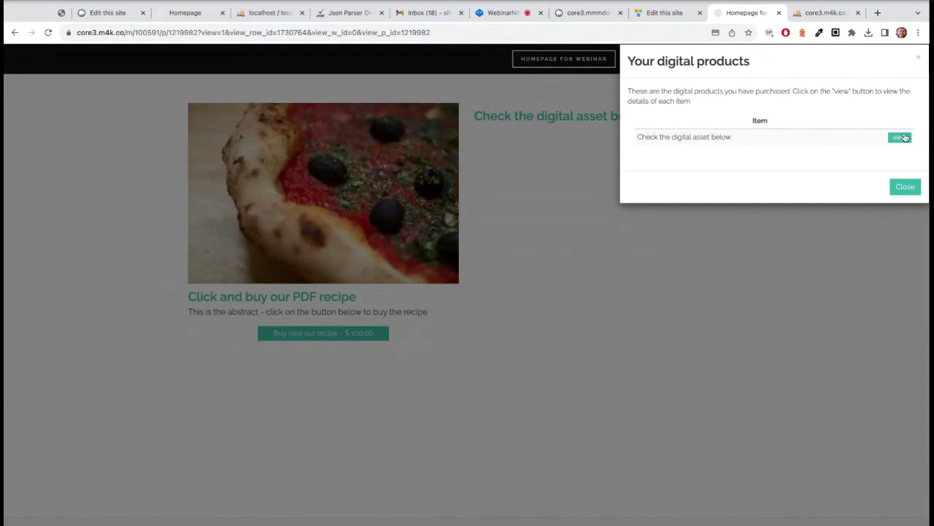
click(900, 138)
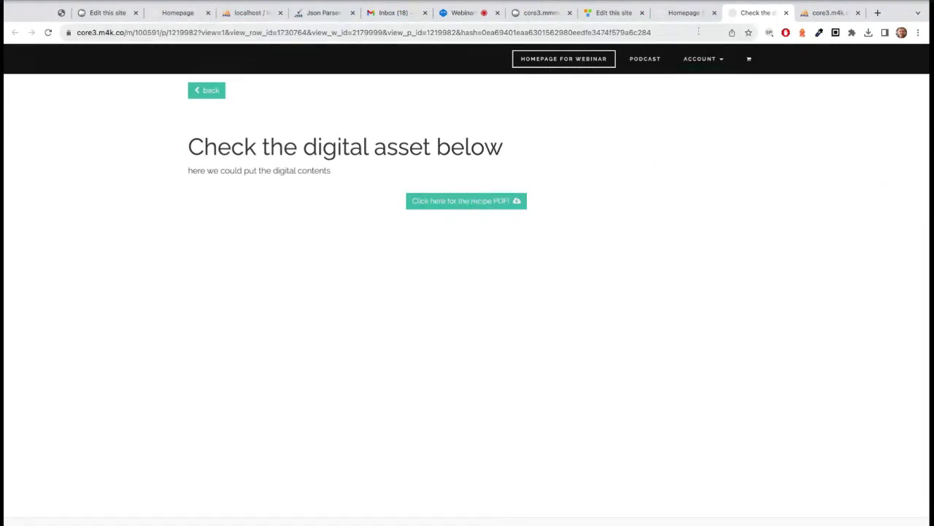
click(675, 13)
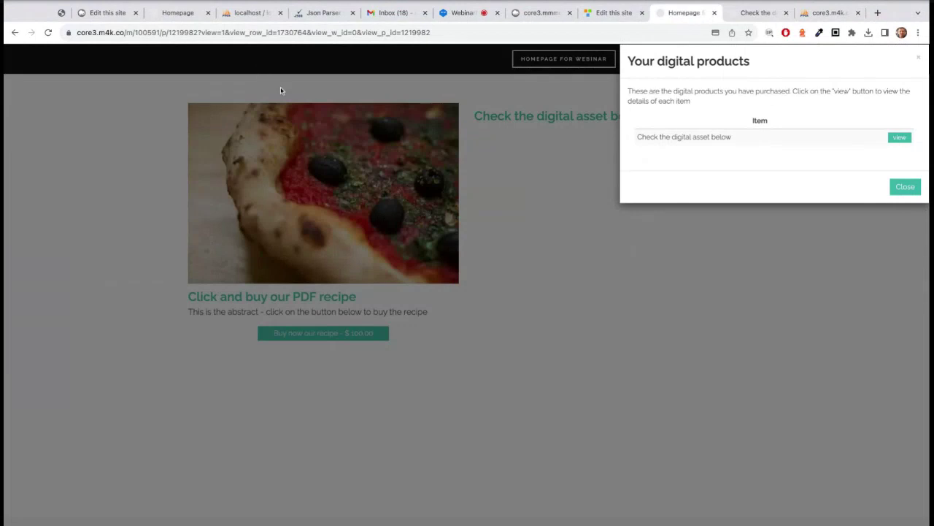
click(905, 187)
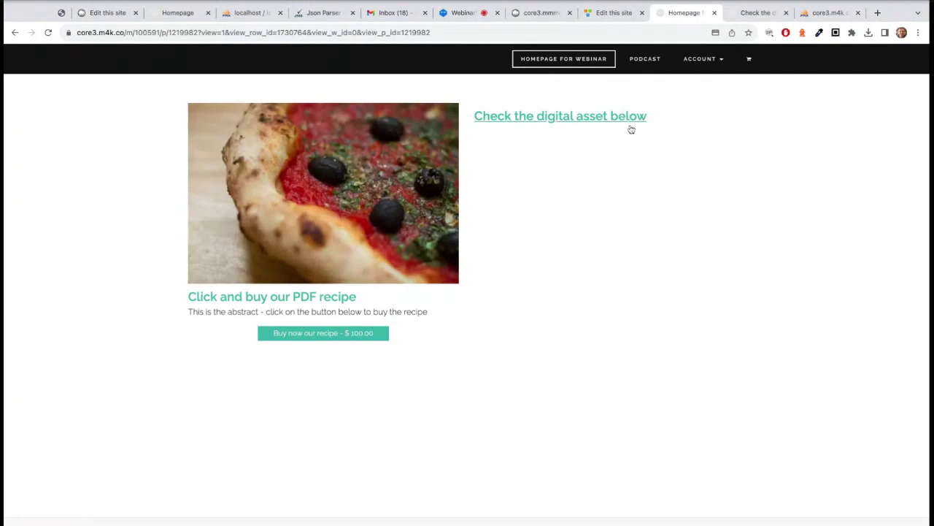
Set the Digital Products widget's main title to "Buy our special recipes" and centre it
click(604, 14)
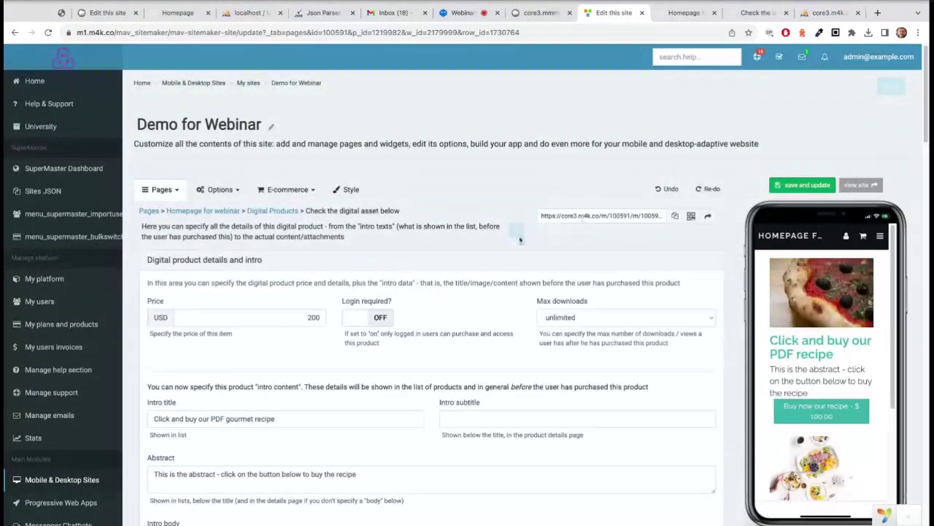
click(271, 211)
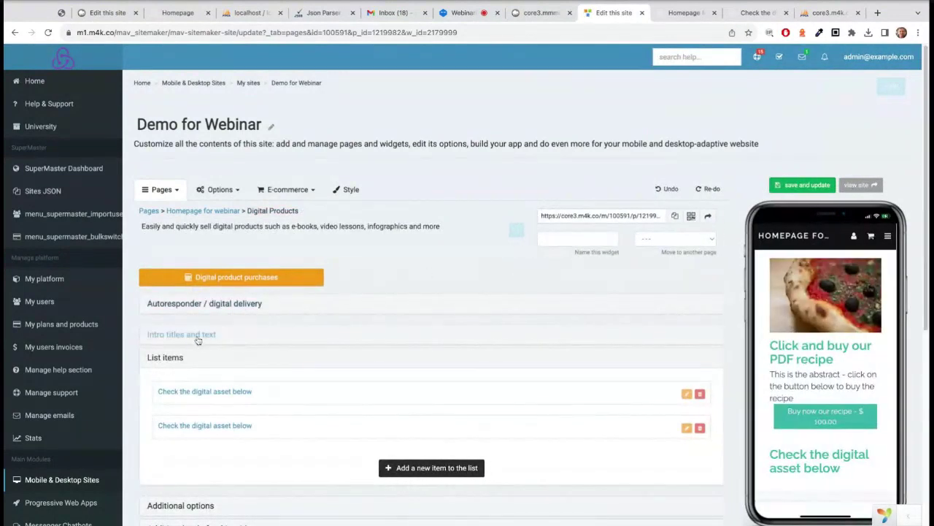
click(196, 335)
scroll(372, 318, down, 3)
click(273, 281)
click(663, 283)
click(409, 278)
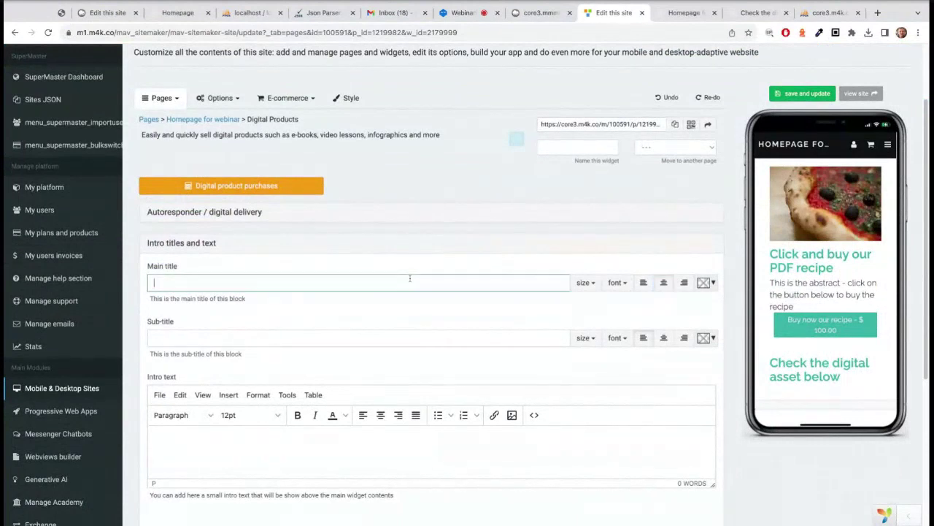
text(Buy our special recipes)
Set the widget's sub-title to "And make your meals special every day!", centre it, and save, checking the reloaded live page
click(422, 340)
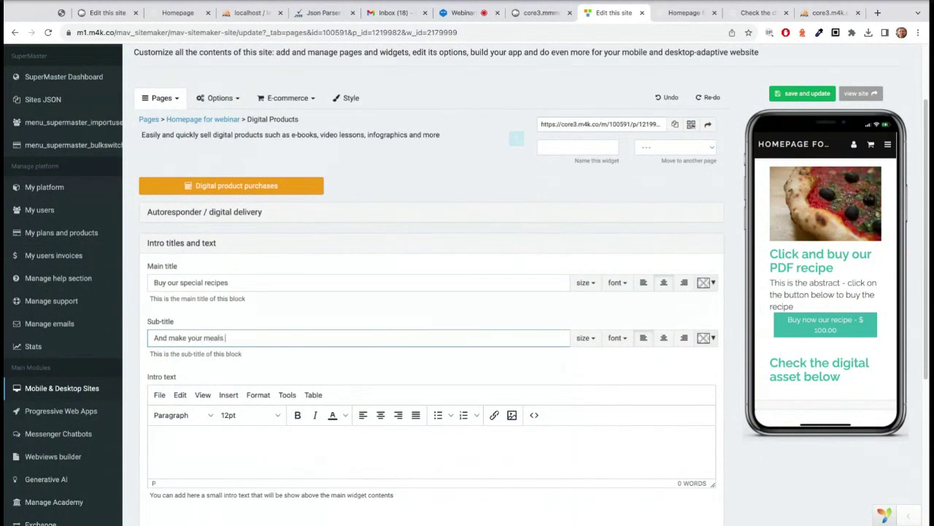
text(And make your meals special evey)
key(Return)
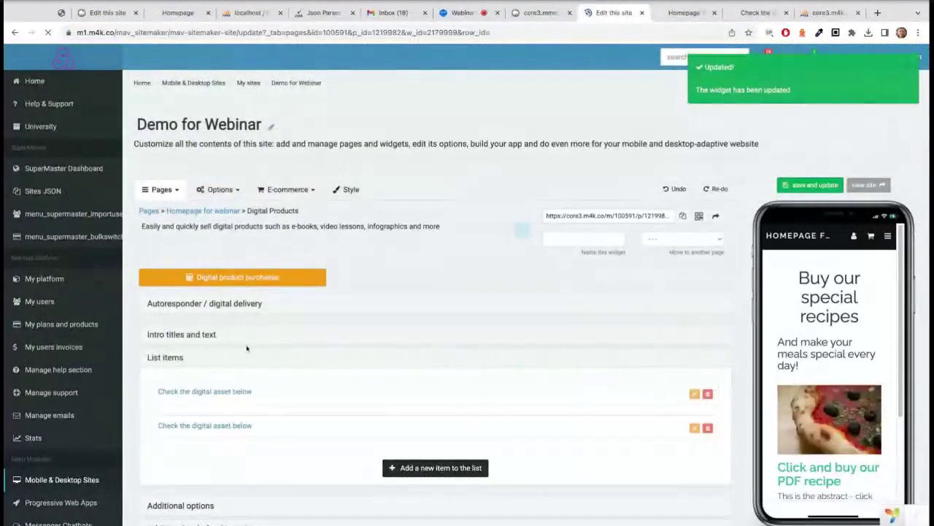
click(664, 430)
click(807, 189)
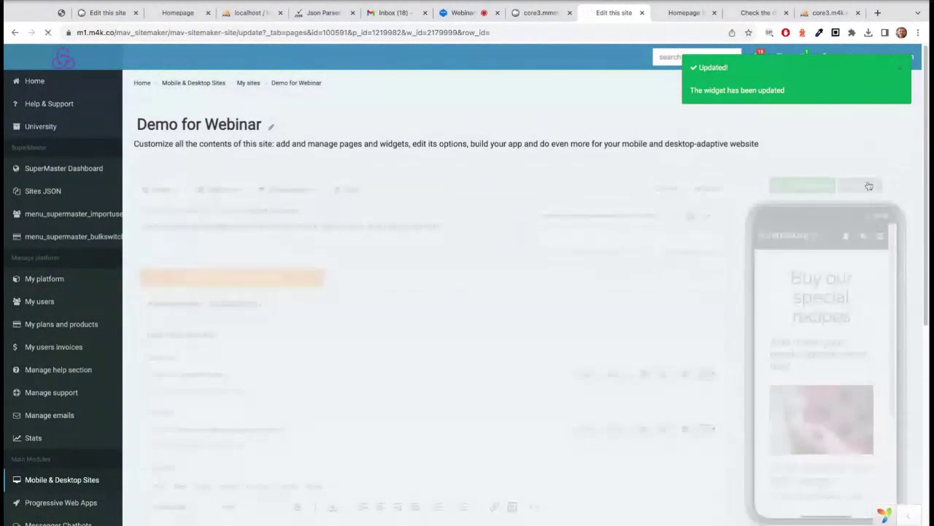
click(656, 14)
click(48, 32)
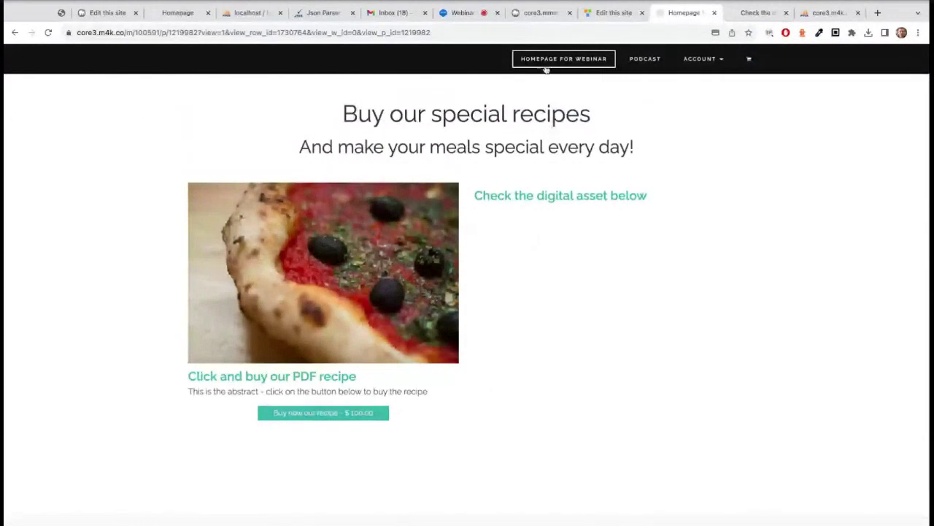
Add "padding: 0.5em 1em;" to the general button rule in the site's Custom CSS, save, and reload the live page
click(600, 13)
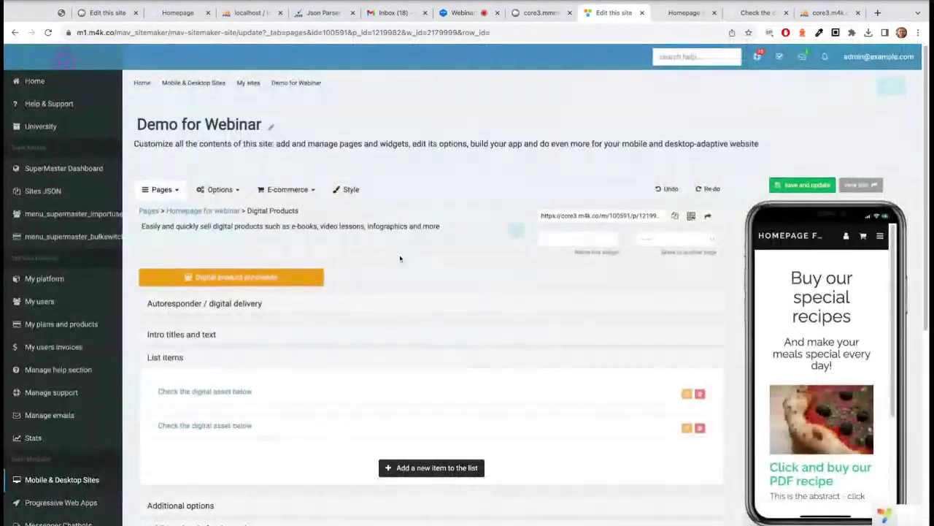
click(349, 192)
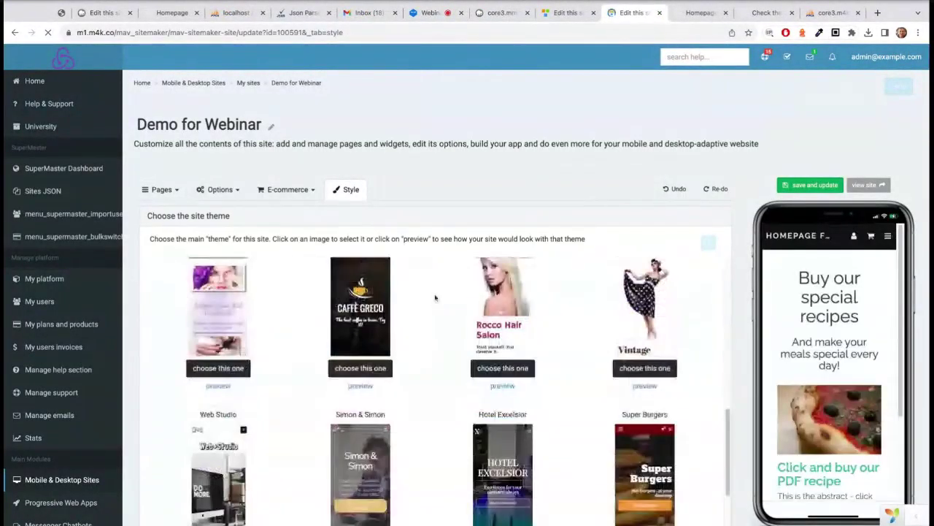
scroll(433, 201, down, 20)
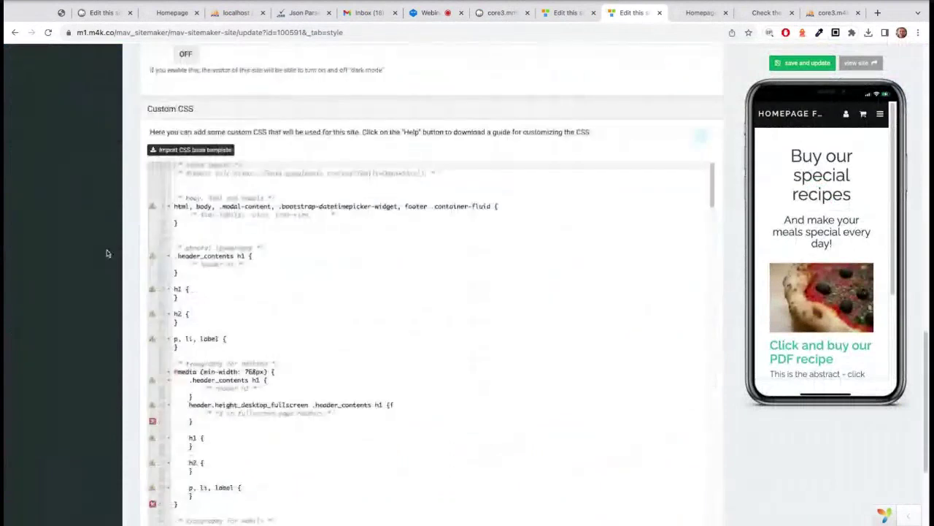
scroll(107, 254, down, 1)
scroll(380, 338, down, 1)
scroll(381, 337, down, 10)
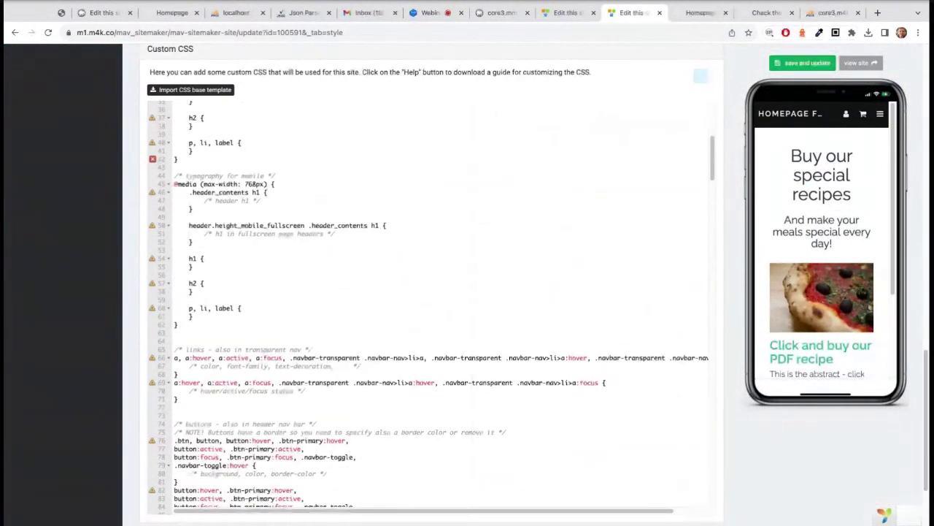
scroll(356, 389, down, 4)
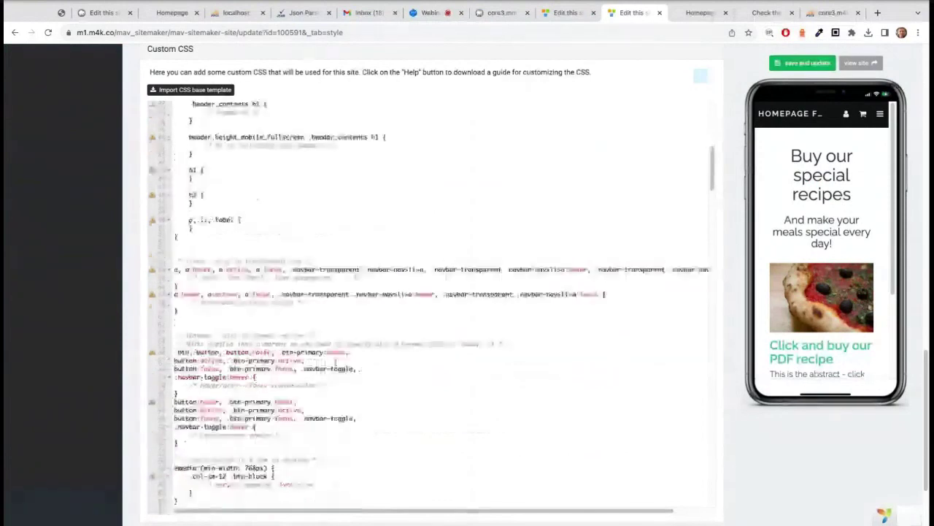
click(357, 387)
key(Return)
text(padding: 0.5em 1em;)
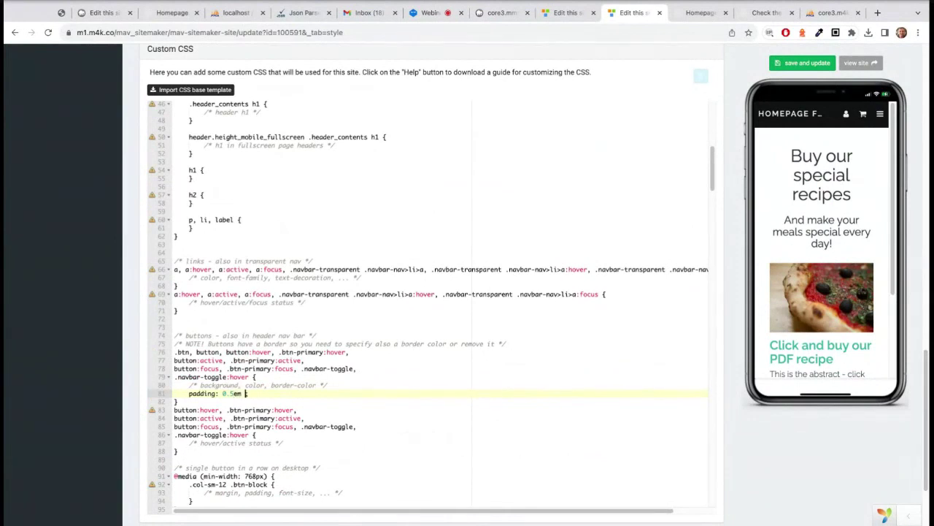
click(801, 63)
click(690, 14)
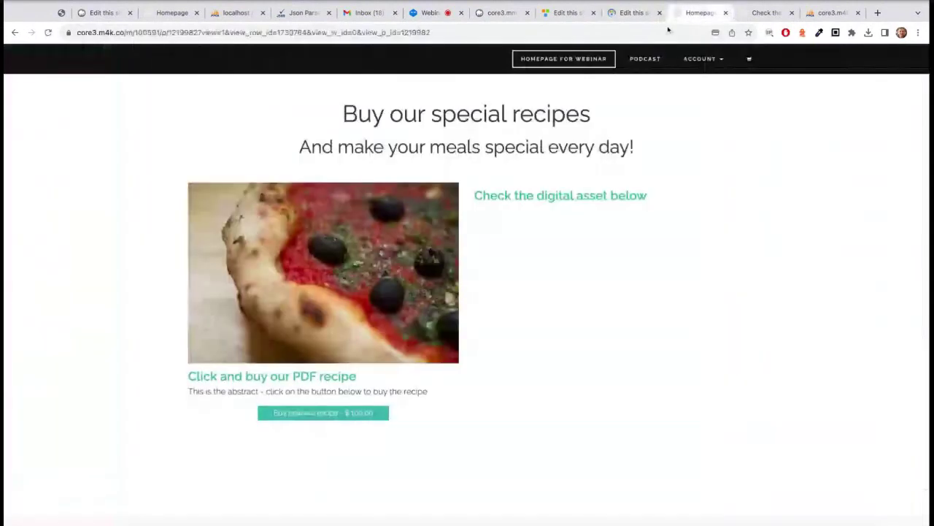
click(47, 33)
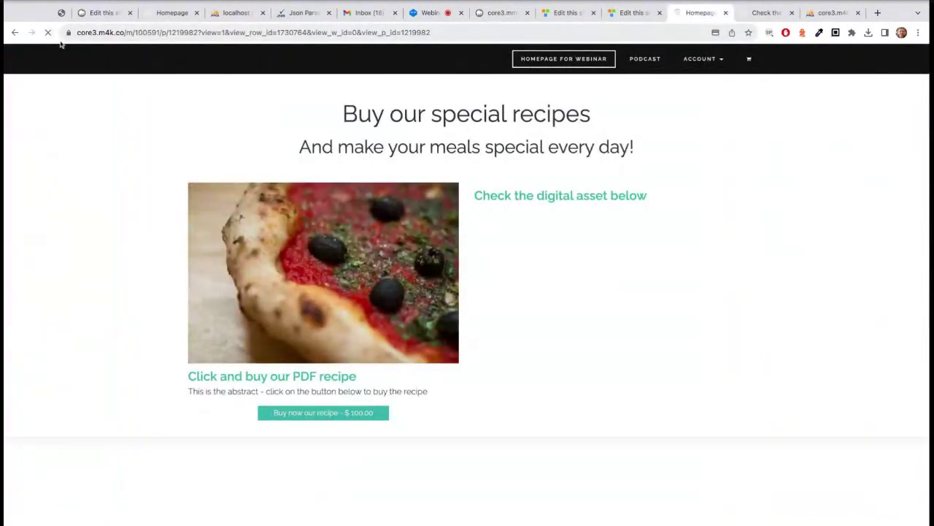
Check the saved button padding in the Custom CSS and inspect the live $100.00 buy button for its list-item button selector
click(631, 12)
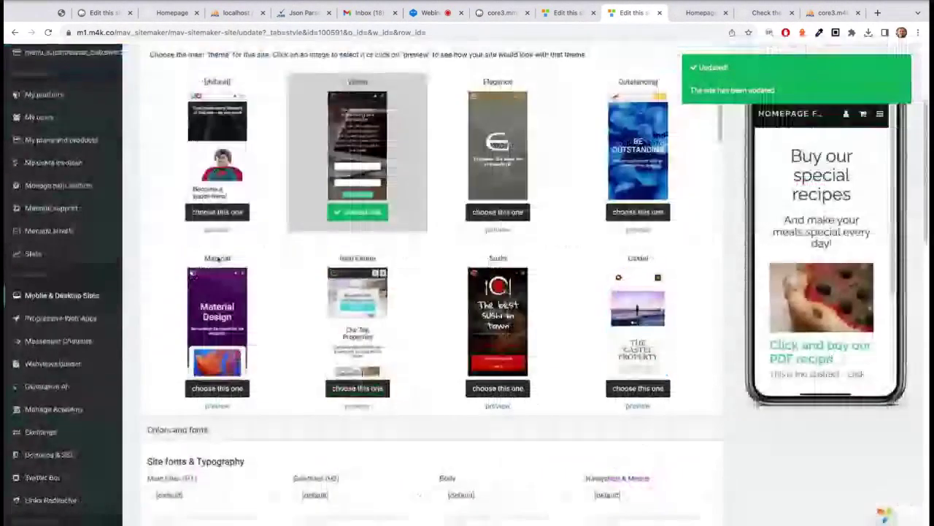
scroll(41, 242, down, 15)
scroll(278, 294, down, 5)
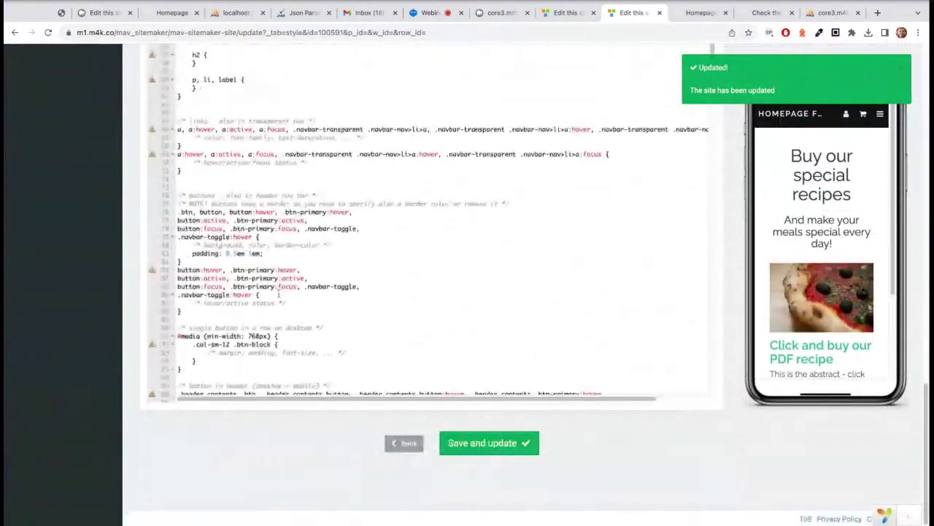
scroll(278, 294, down, 5)
key(ctrl+Tab)
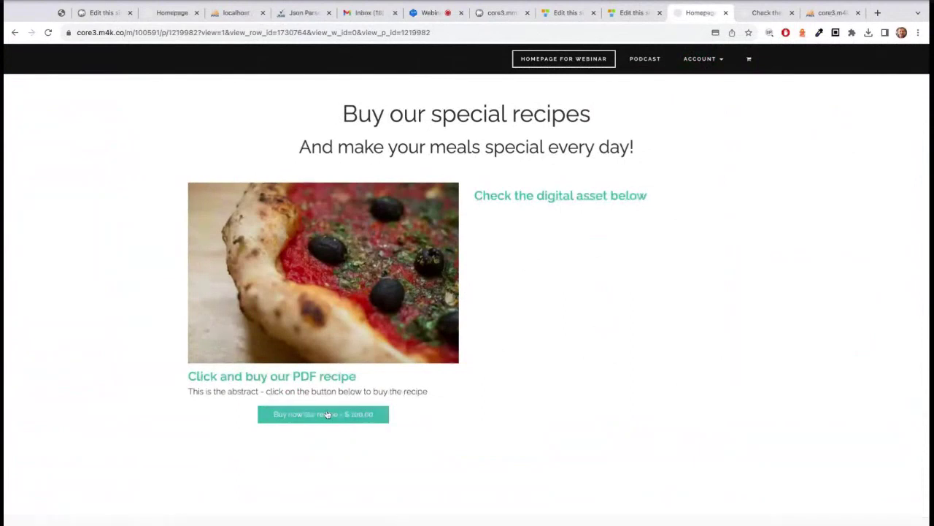
key(ctrl+shift+i)
scroll(115, 203, down, 3)
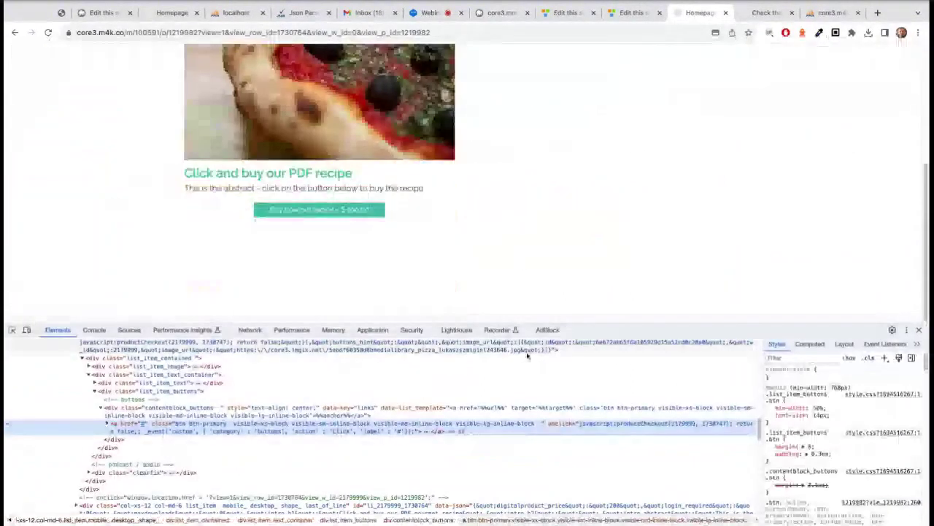
click(780, 436)
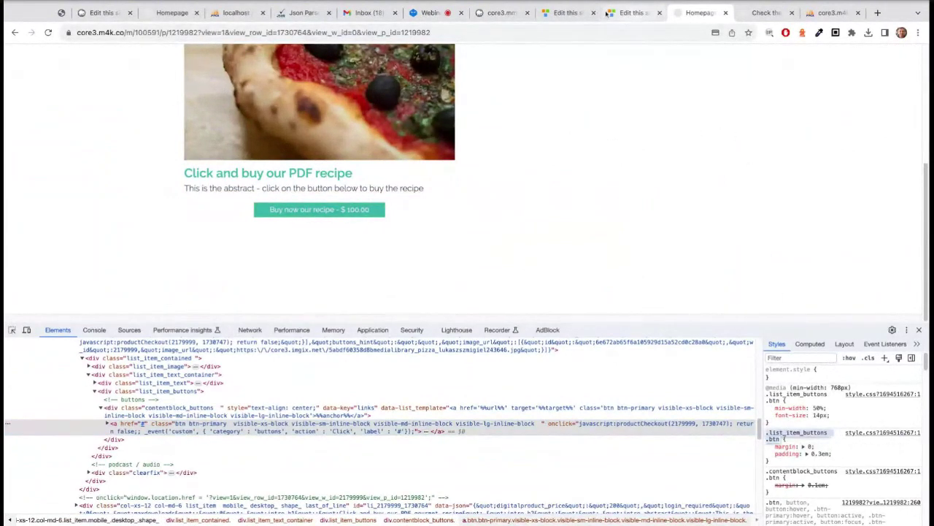
Add a ".list_item_buttons .btn" rule with "padding: 0.5em 1em;" after the button hover rule in the Custom CSS and save
click(569, 13)
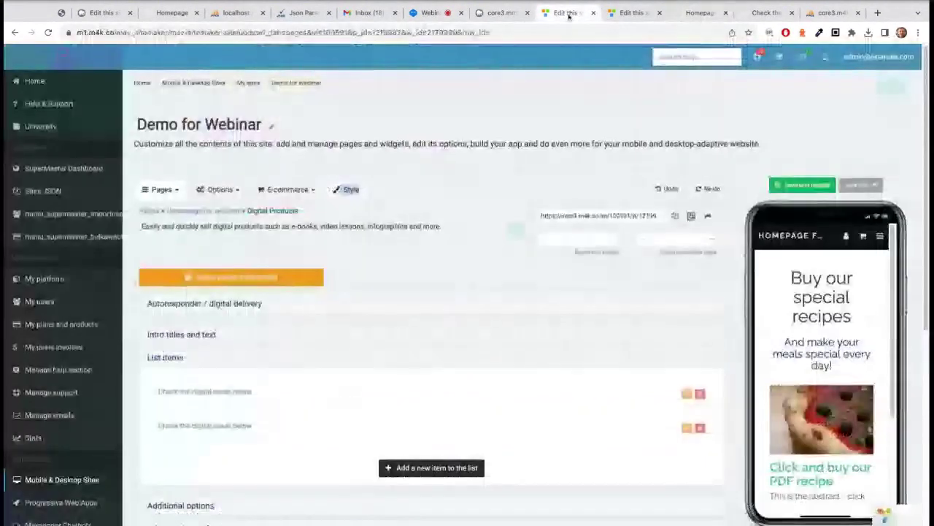
click(632, 12)
scroll(218, 176, up, 2)
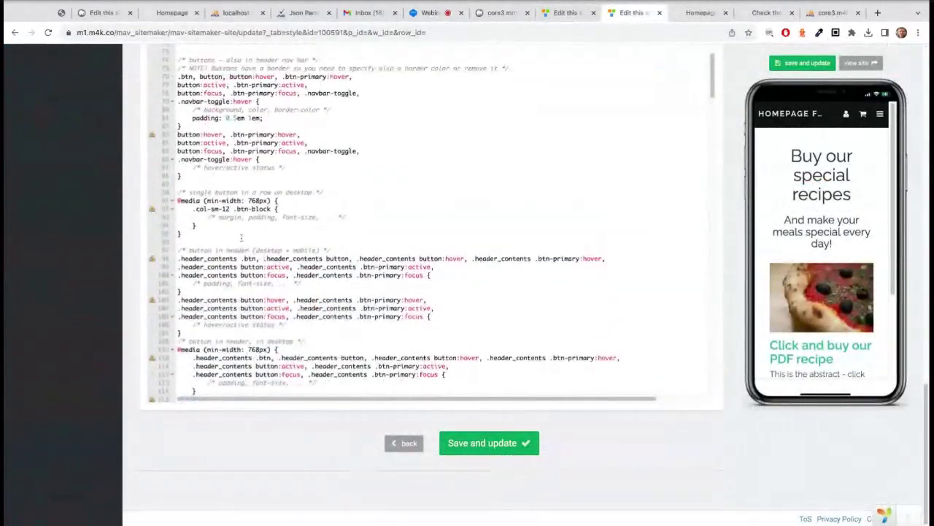
click(217, 176)
key(Return)
text(.list_item_buttons .btn {)
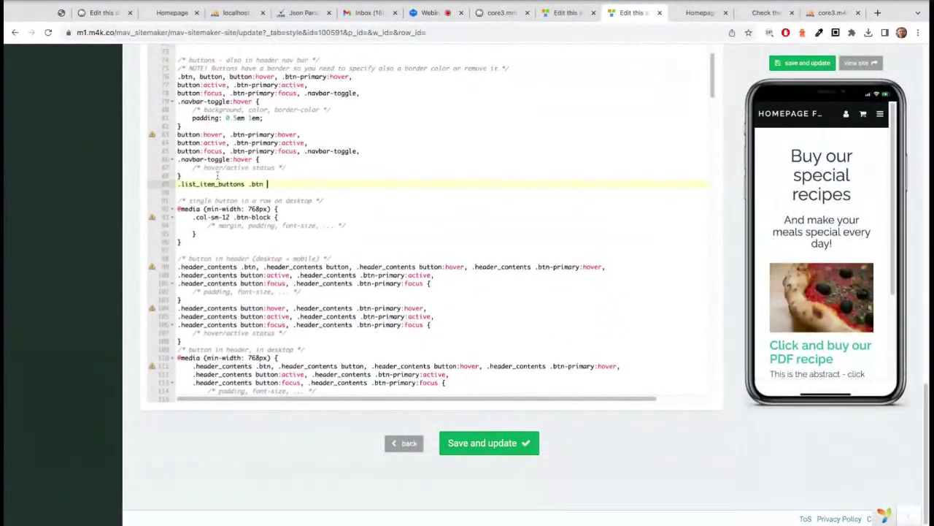
key(Return)
text(padding:)
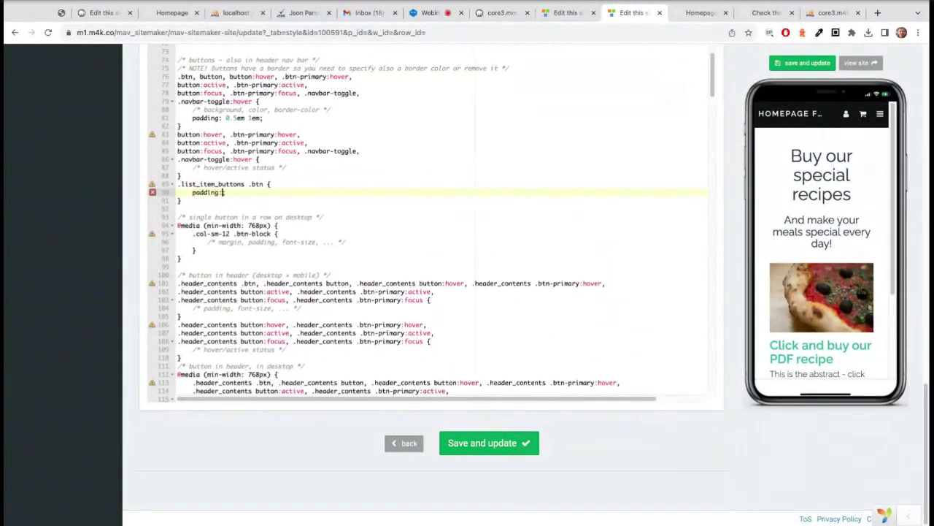
text( 0.5em 1)
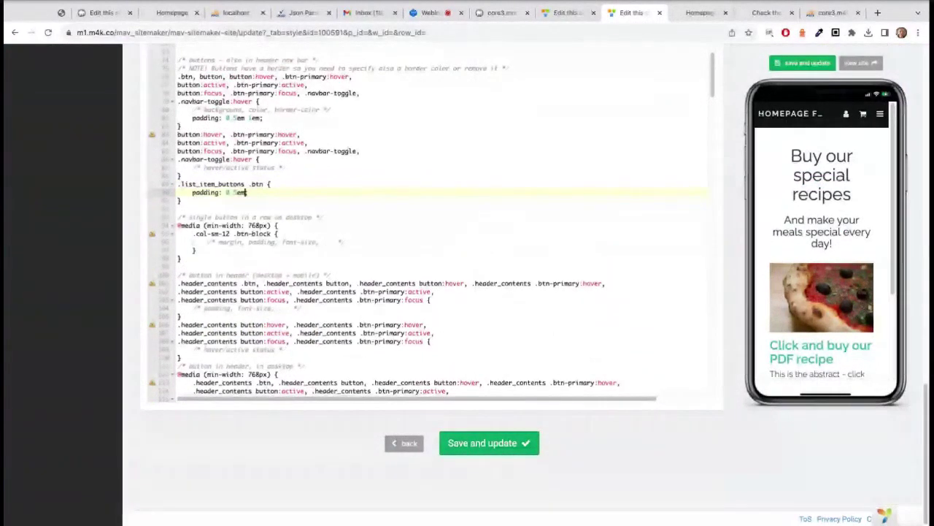
text(em;)
click(802, 63)
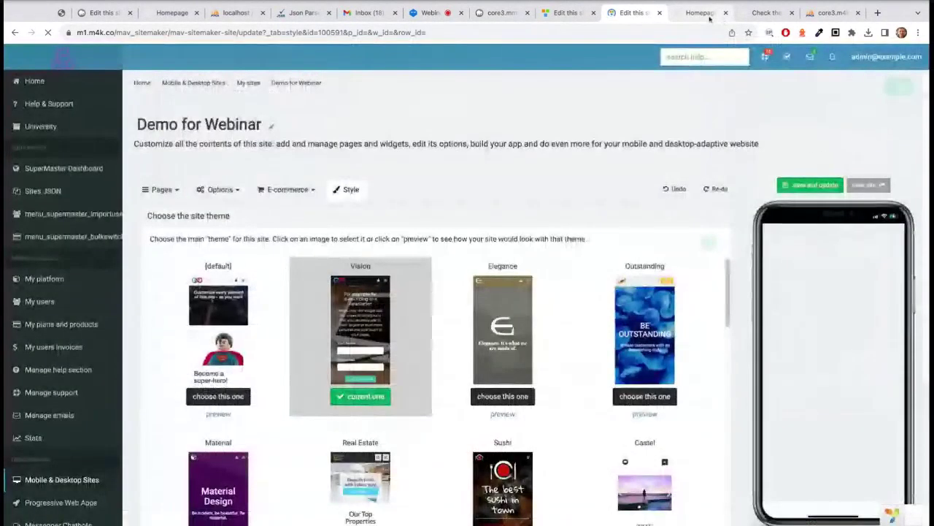
Reload the live page, try a padding of 1em 2em on the buy button in the browser inspector, and close the inspector
click(707, 13)
click(49, 32)
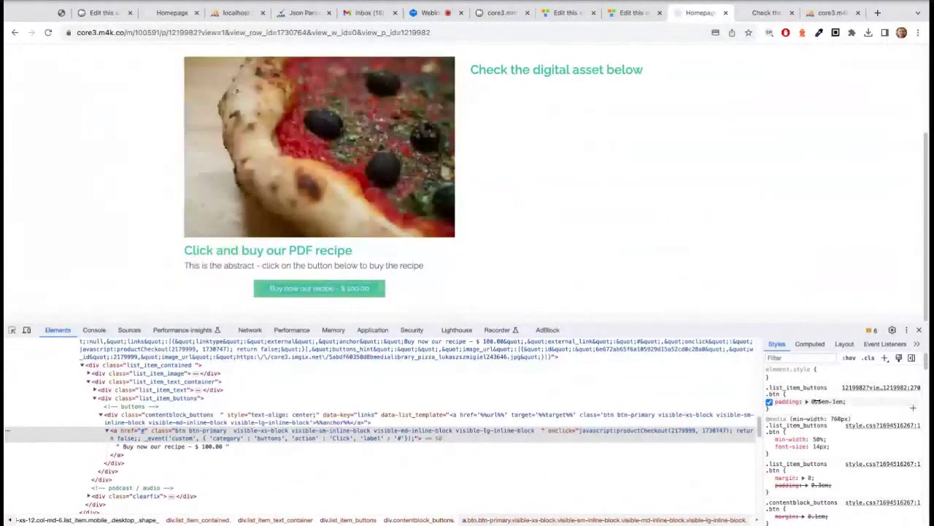
key(Right)
key(BackSpace)
key(BackSpace)
key(BackSpace)
text(1)
key(Right)
key(Right)
key(Right)
key(Right)
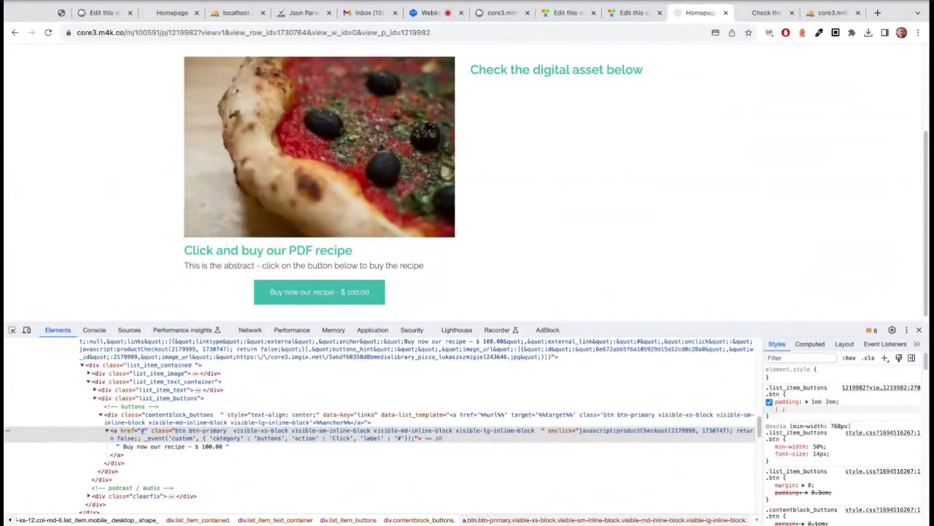
click(918, 329)
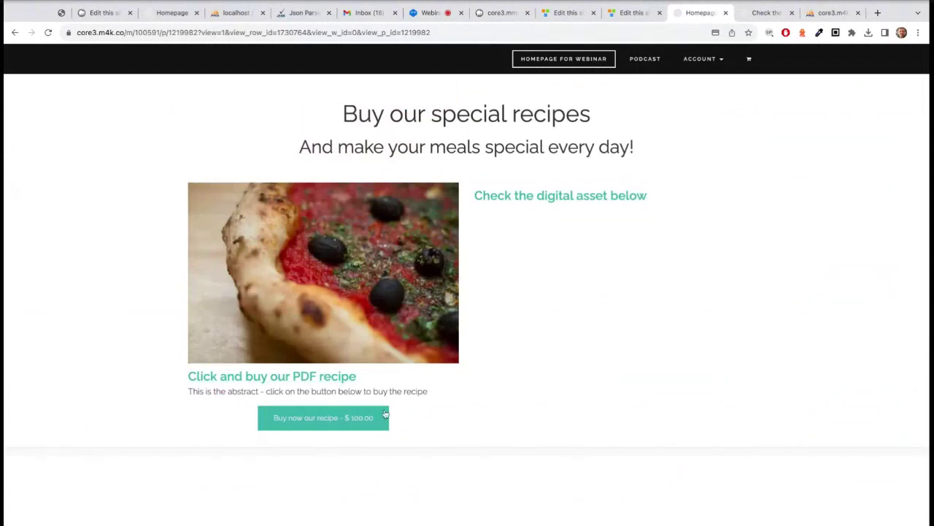
Change the padding in the ".list_item_buttons .btn" rule of the site's Custom CSS to 1.5em 2em
click(570, 13)
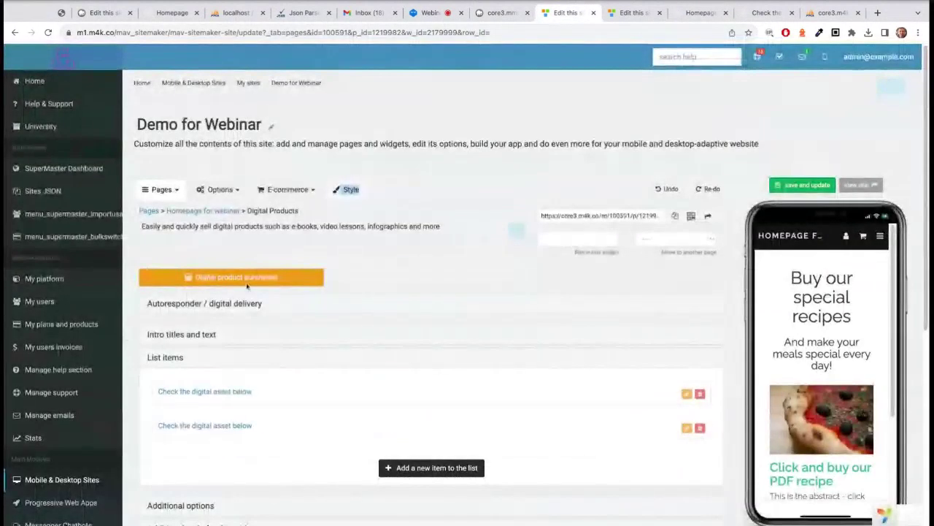
click(619, 13)
scroll(98, 309, down, 10)
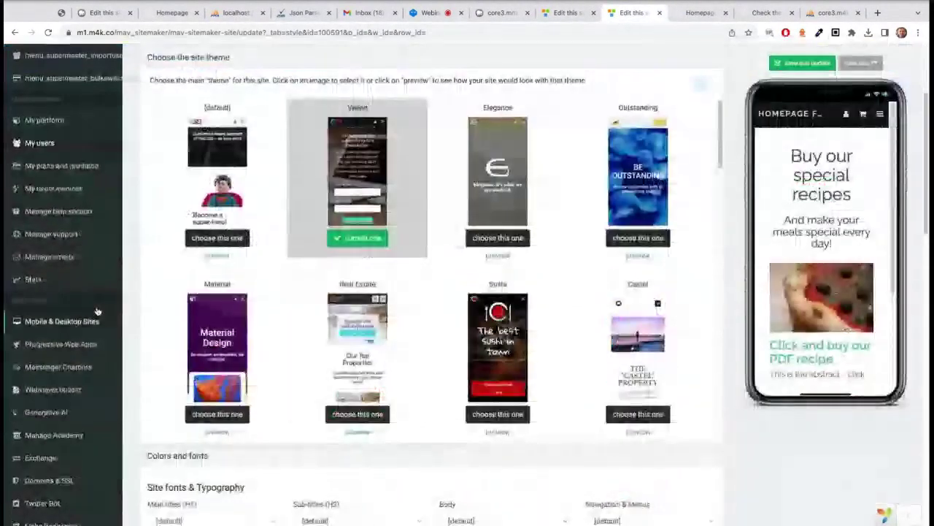
scroll(98, 311, down, 5)
scroll(278, 346, down, 10)
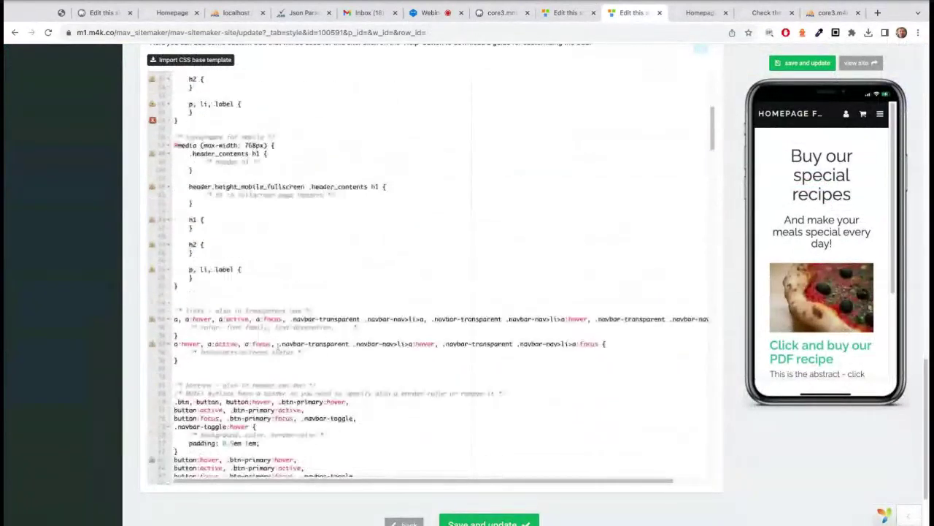
scroll(277, 348, down, 5)
click(235, 338)
text(1.5)
text(.5)
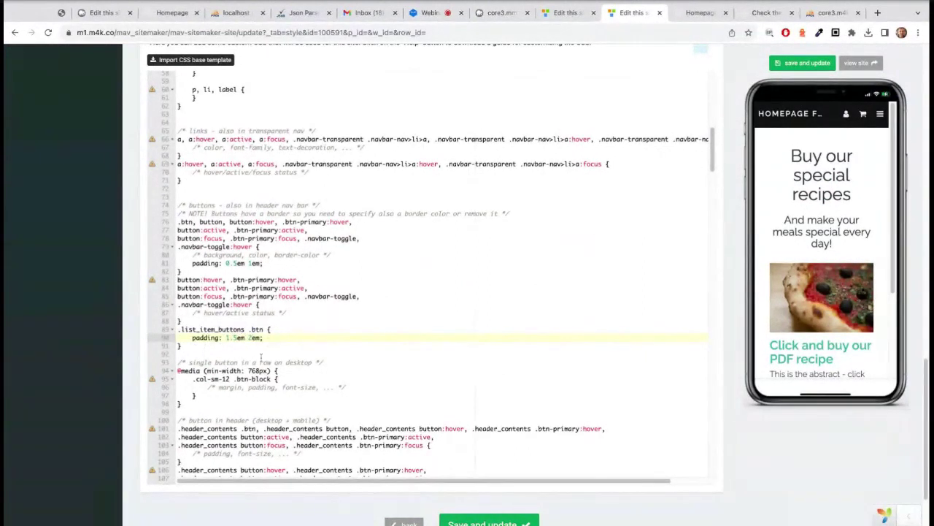
Check the list-item button padding values, save the Custom CSS, and view the buy button on the live page
drag(193, 337, 237, 338)
click(259, 348)
click(227, 337)
drag(249, 337, 255, 337)
click(799, 65)
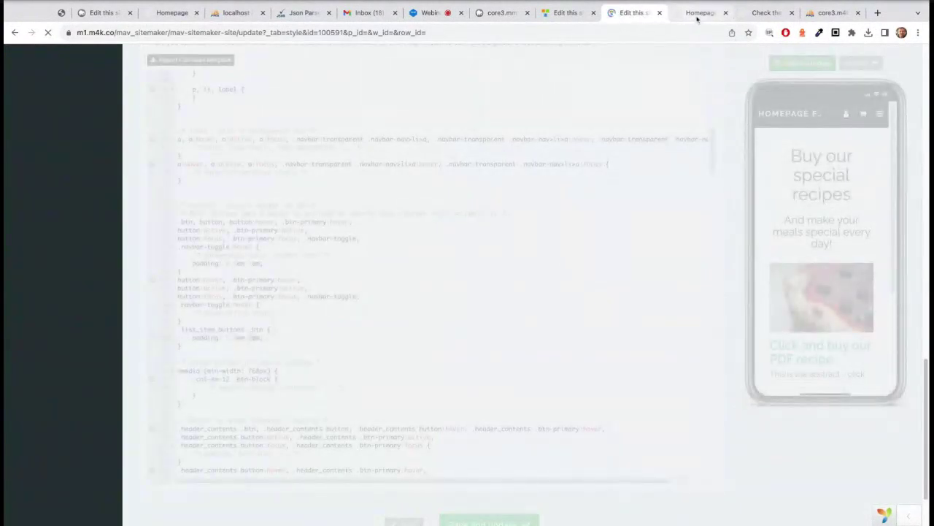
click(693, 12)
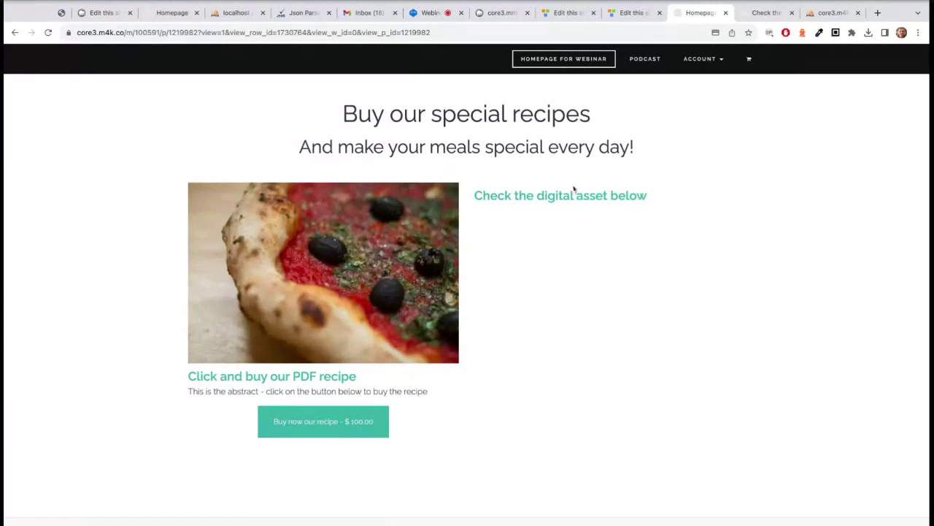
Review the live page's intro titles and the "Check the digital asset below" item, and check the webinar chat for questions
drag(341, 113, 655, 143)
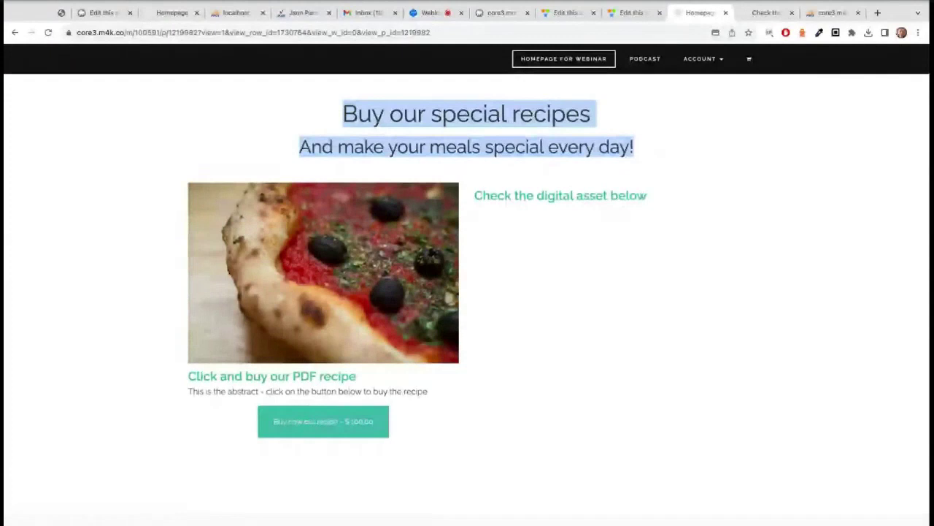
click(648, 145)
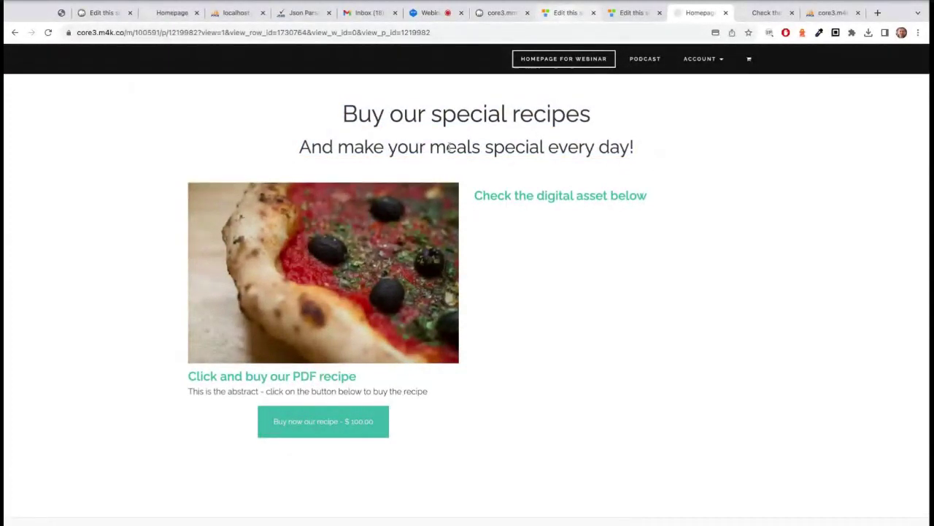
click(559, 196)
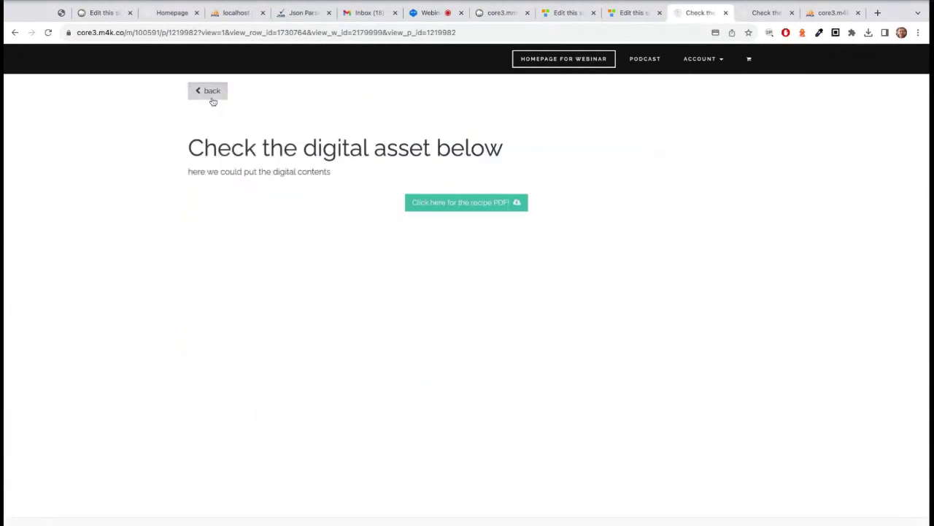
click(209, 93)
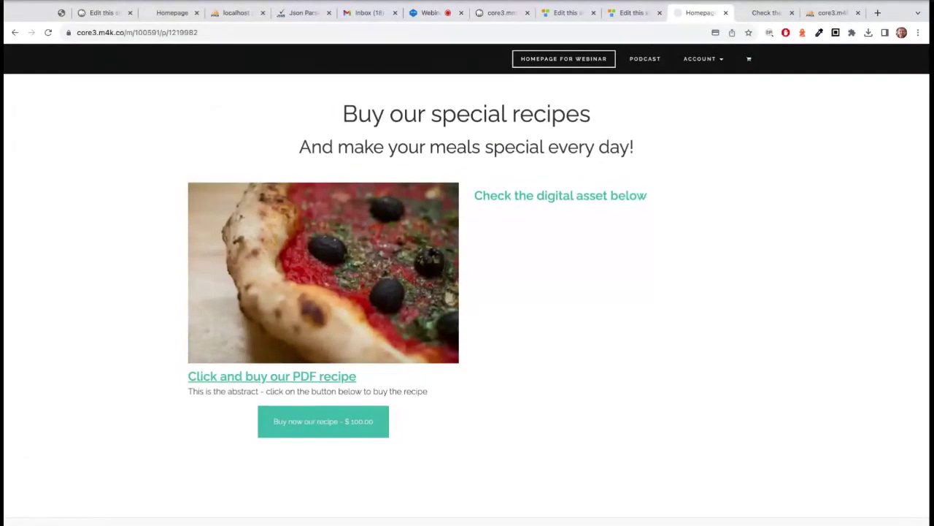
click(429, 13)
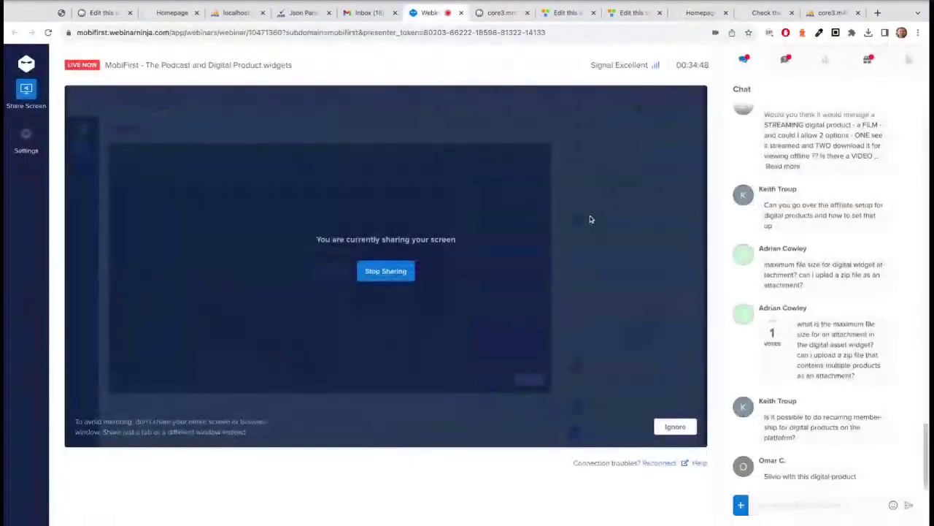
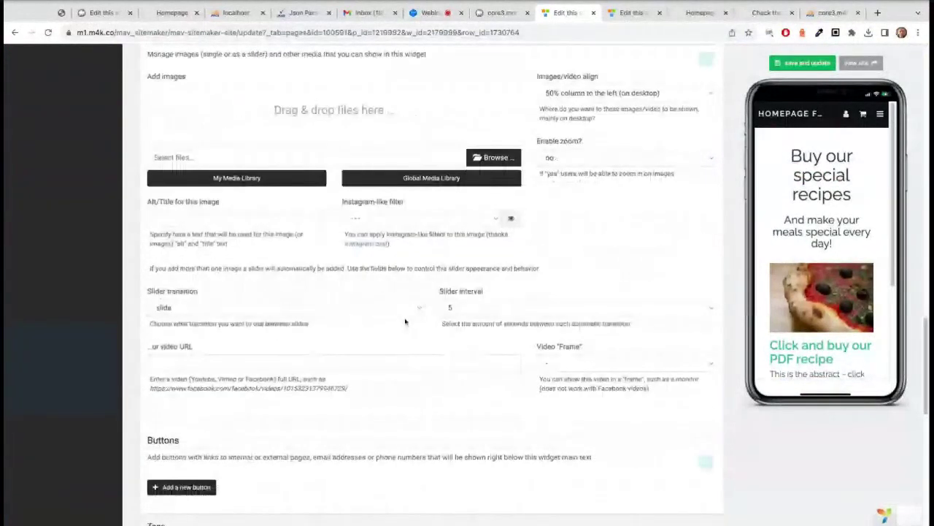
Review the intro and main content fields in the digital asset item's editor
scroll(405, 321, up, 5)
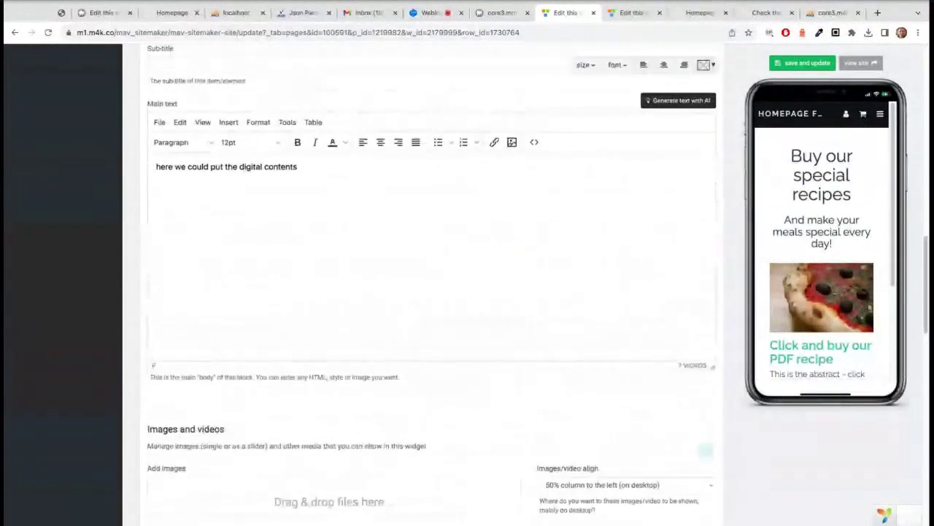
scroll(423, 292, up, 1)
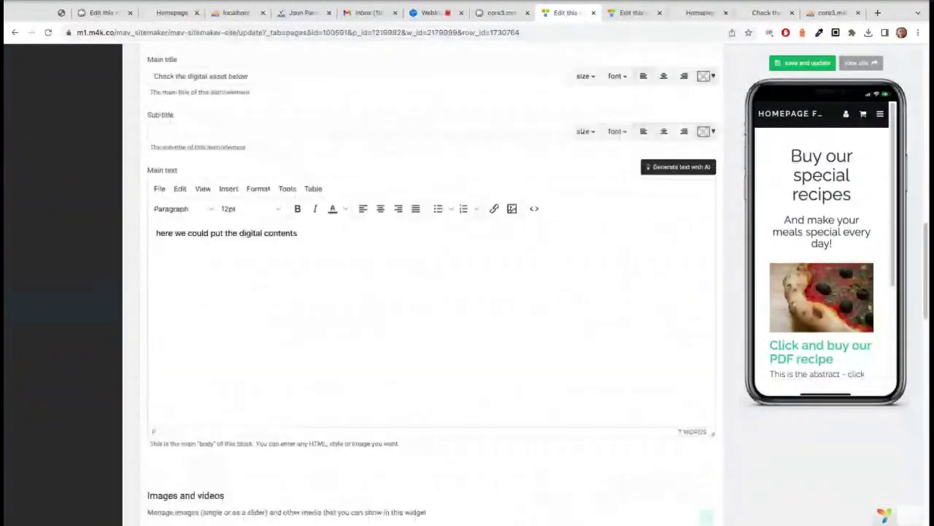
scroll(423, 292, up, 1)
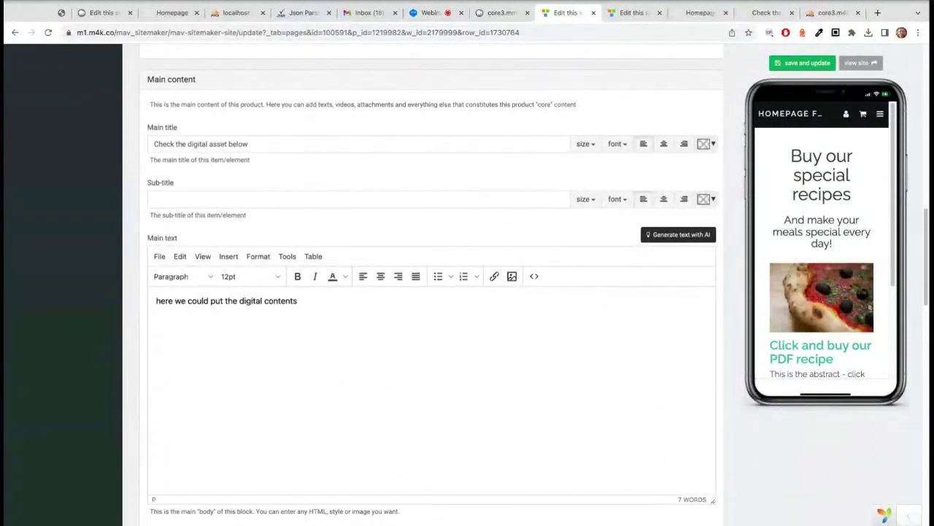
scroll(442, 151, up, 1)
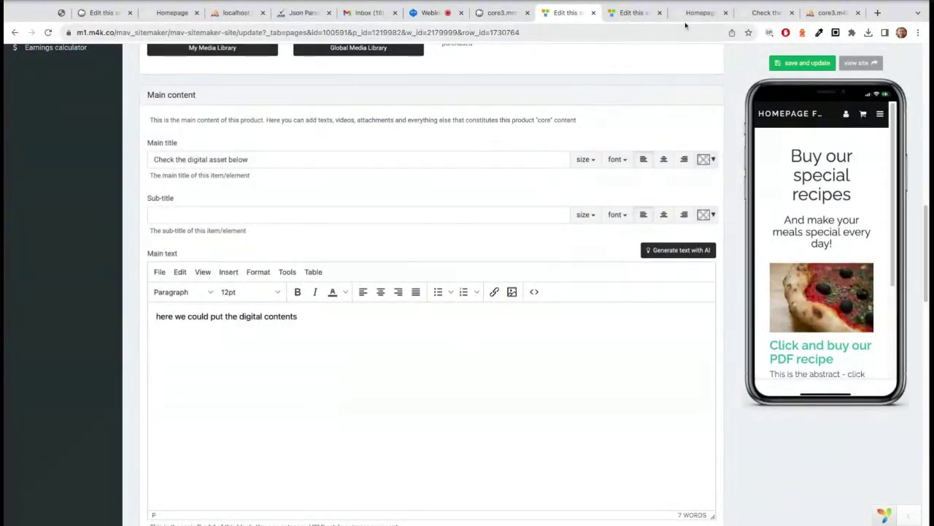
scroll(338, 193, up, 10)
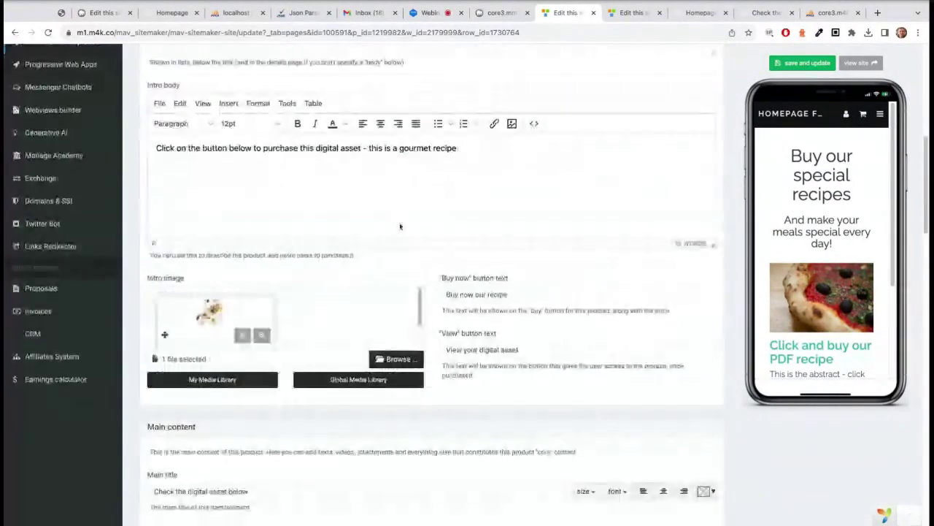
scroll(398, 239, down, 10)
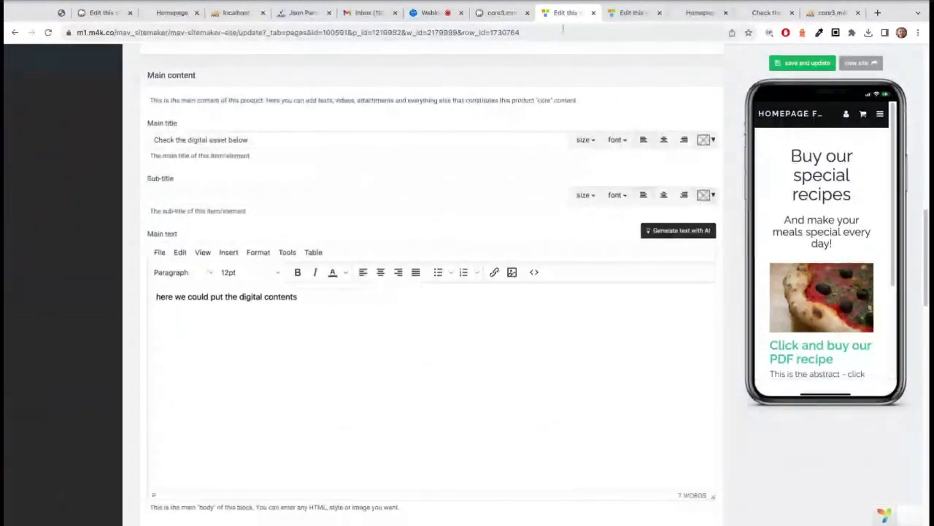
Open the "Check the digital asset below" item on the live page and examine its main text
click(690, 13)
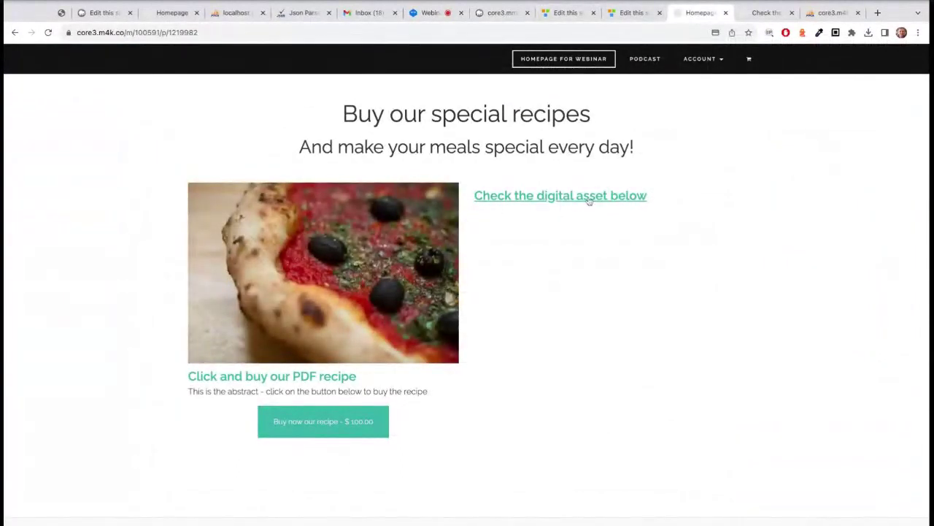
click(557, 198)
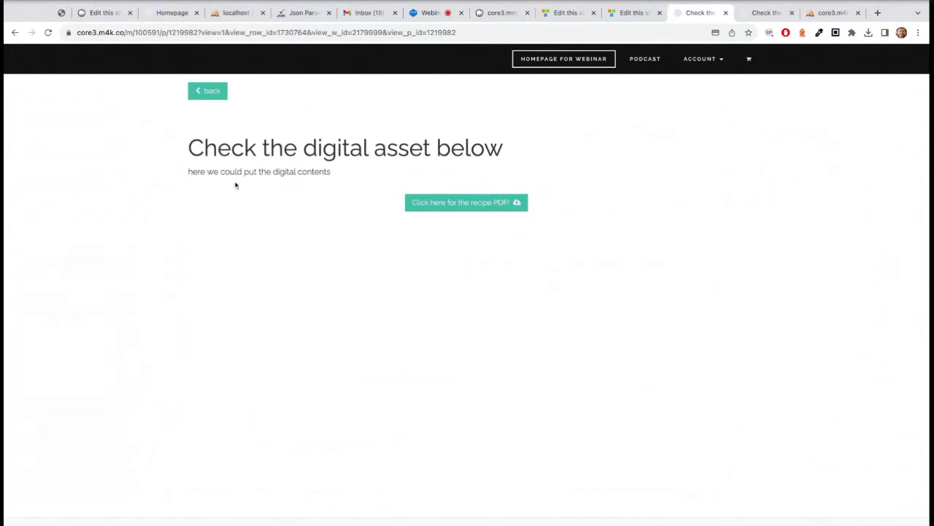
drag(184, 174, 345, 174)
click(540, 154)
Return to the item's editor, point out the main text, and place the cursor in the empty video URL field
click(562, 13)
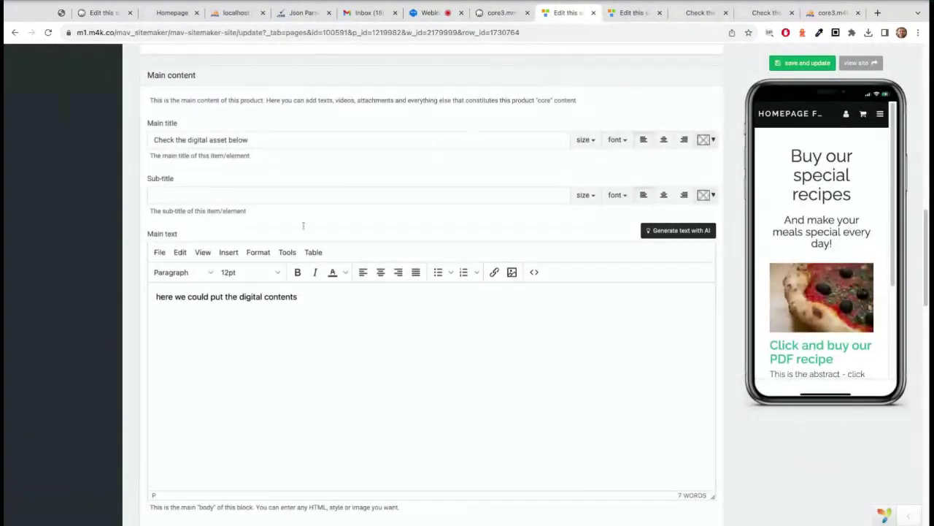
triple_click(315, 296)
click(298, 299)
scroll(344, 229, down, 1)
scroll(344, 229, down, 6)
click(284, 413)
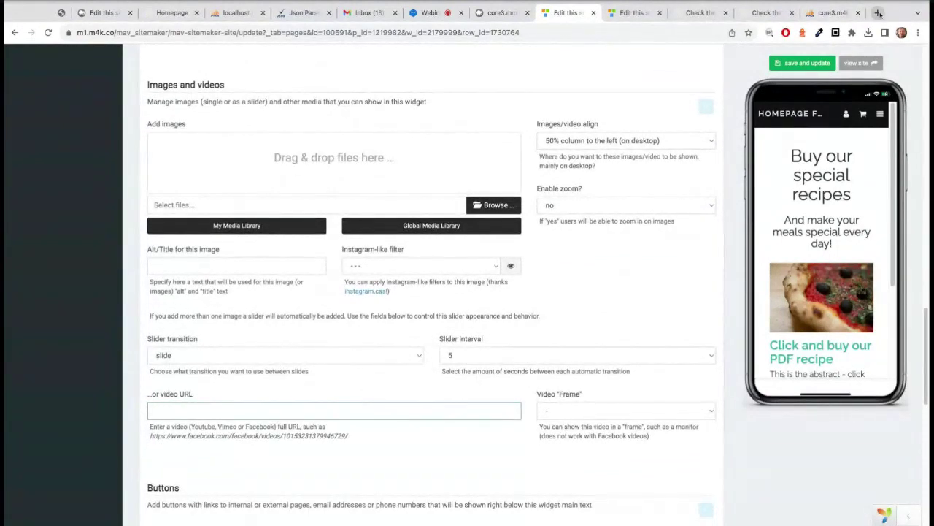
Open the Vimeo home page in a new browser tab to look for a video
click(878, 13)
text(vimeo)
key(Down)
key(Down)
key(Up)
key(Return)
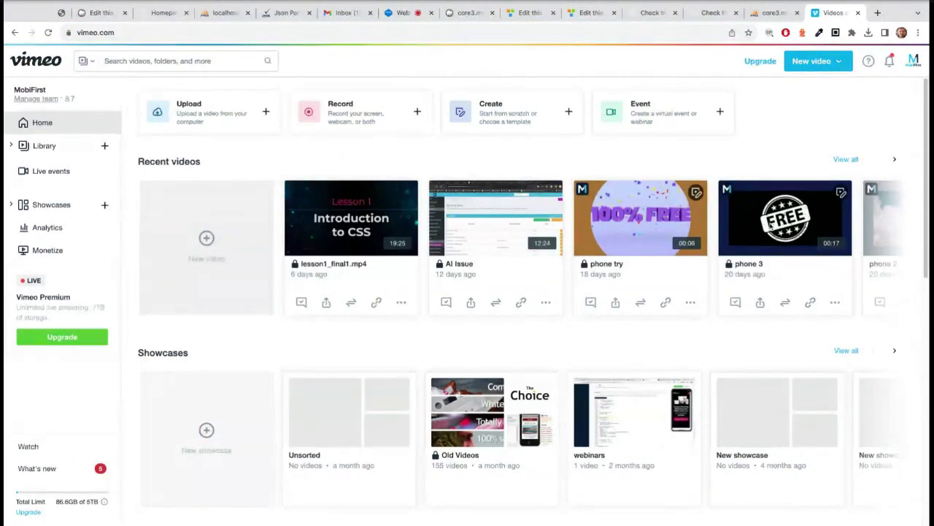
Examine the sharing and social publishing options of the Vimeo video "phone 3" and return to the Vimeo home page
click(775, 244)
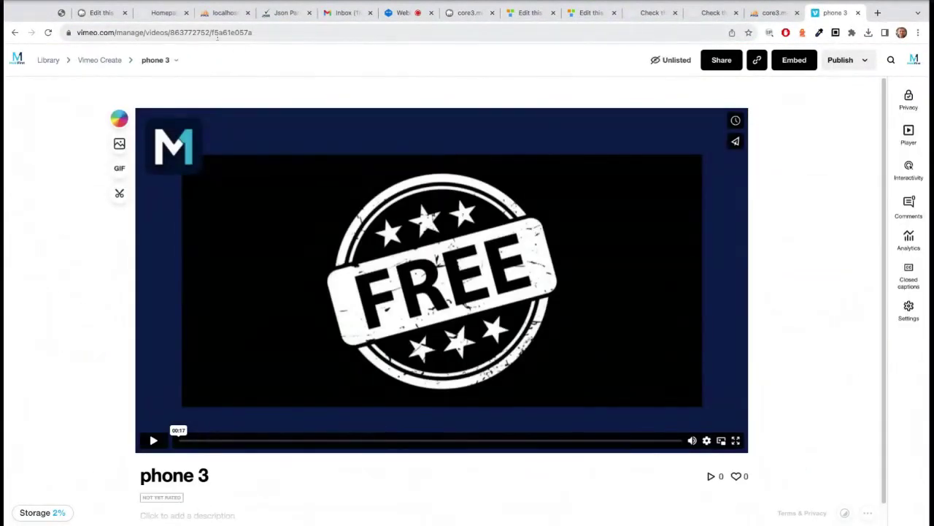
click(721, 60)
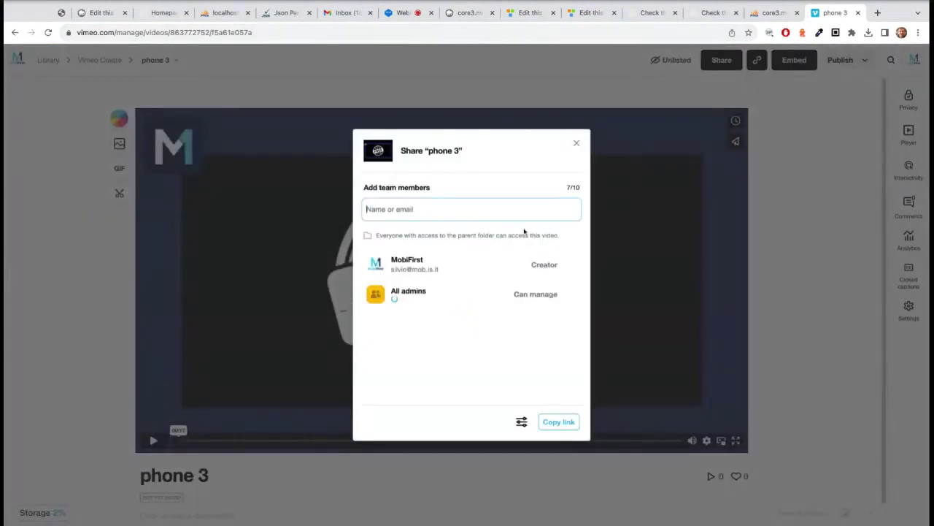
click(576, 144)
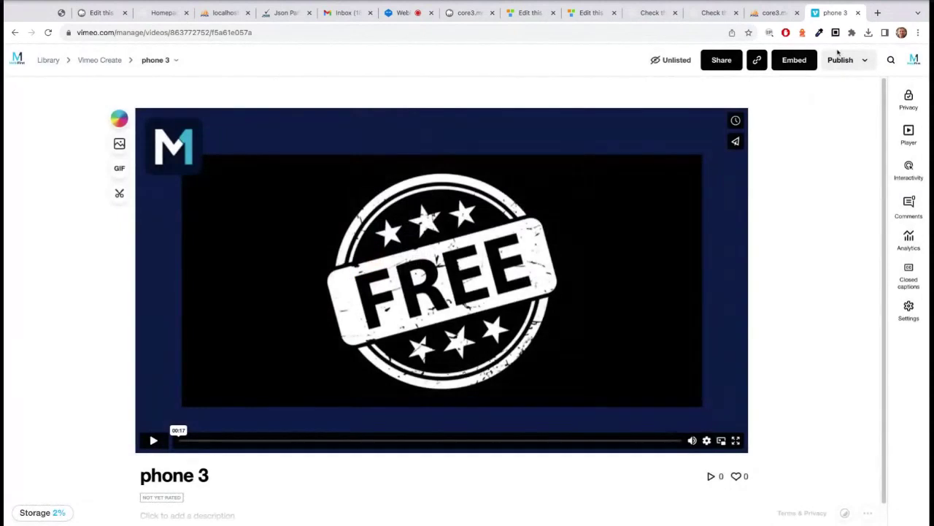
click(865, 62)
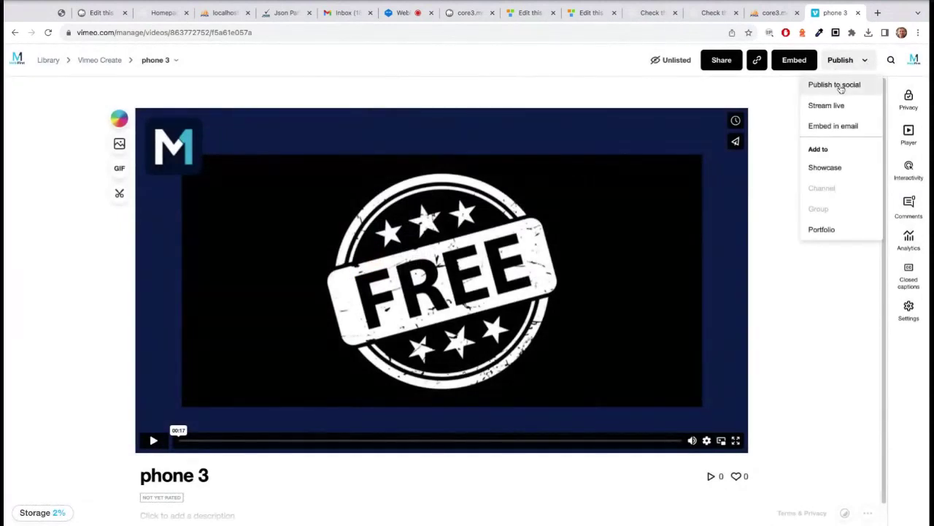
click(840, 85)
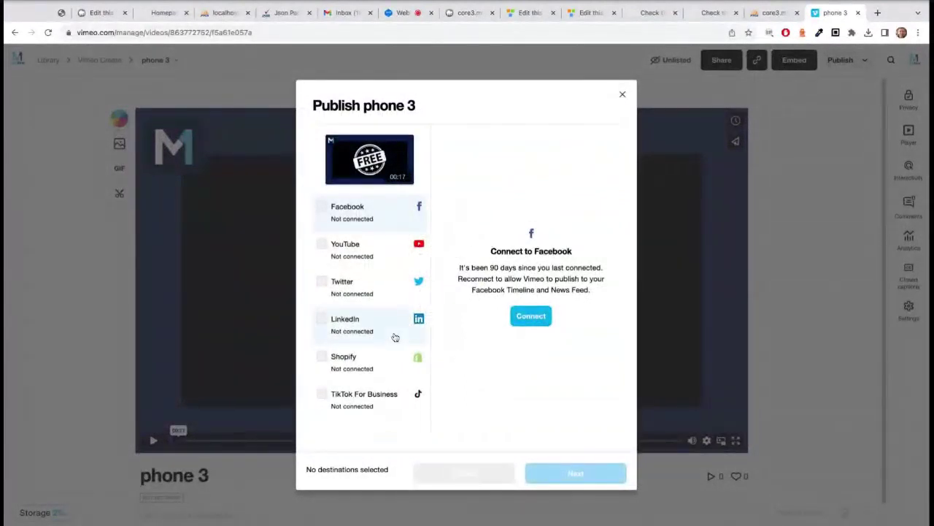
click(622, 97)
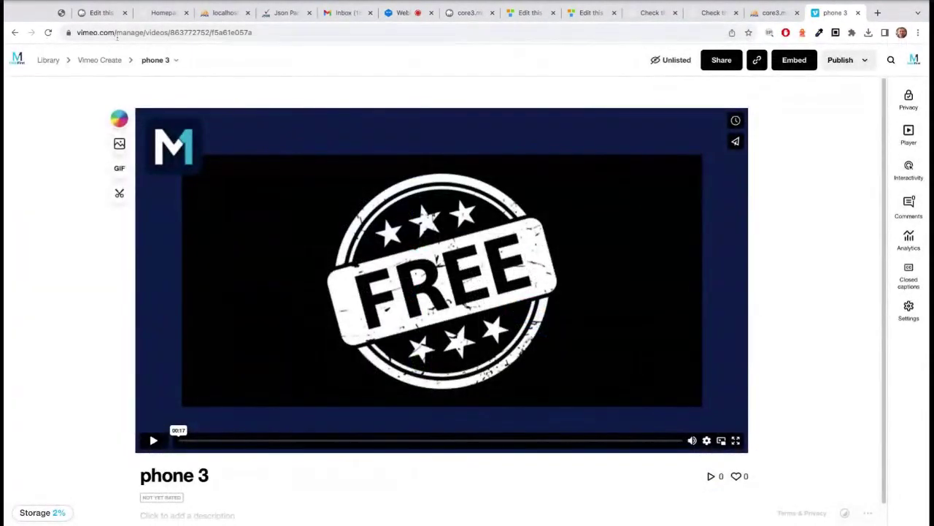
key(super+l)
key(BackSpace)
key(Return)
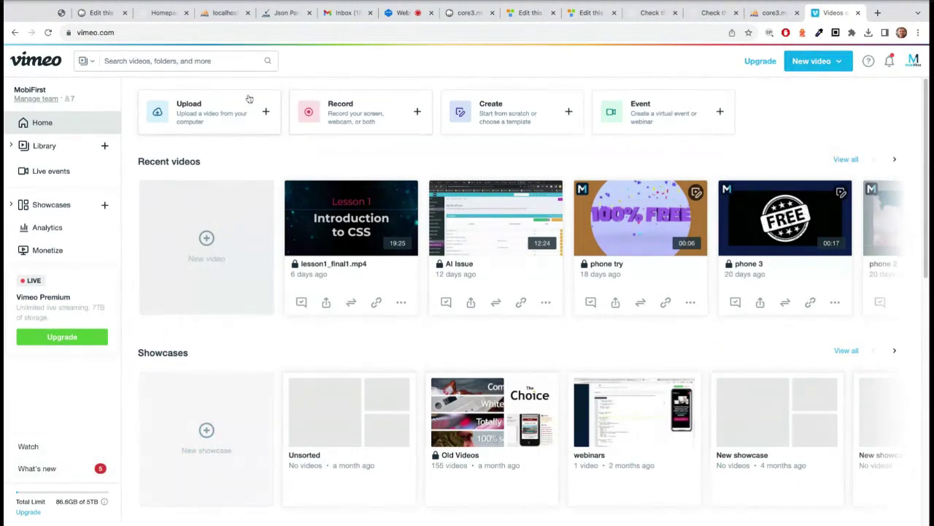
Open YouTube, play the "Homer Loves Food" video, and copy its URL without the channel parameter
click(315, 32)
text(youtu)
key(Return)
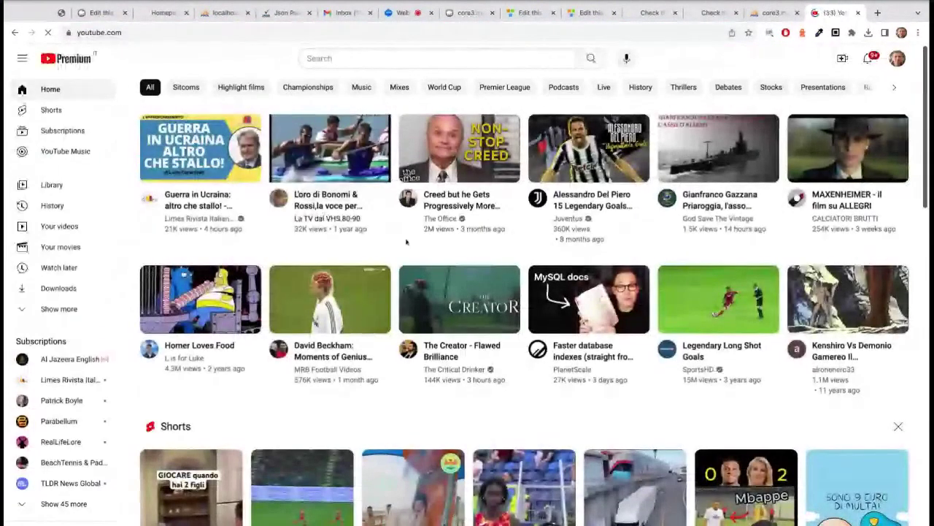
click(211, 300)
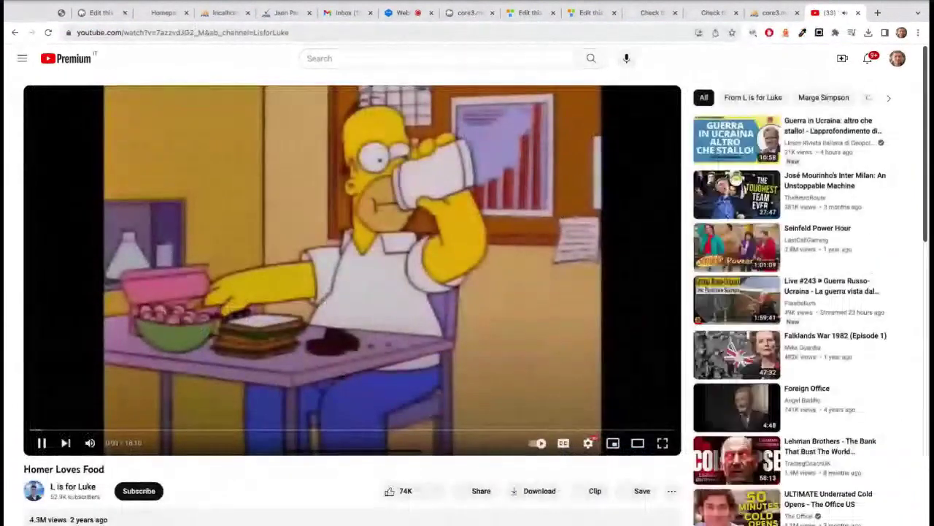
click(689, 33)
key(super+c)
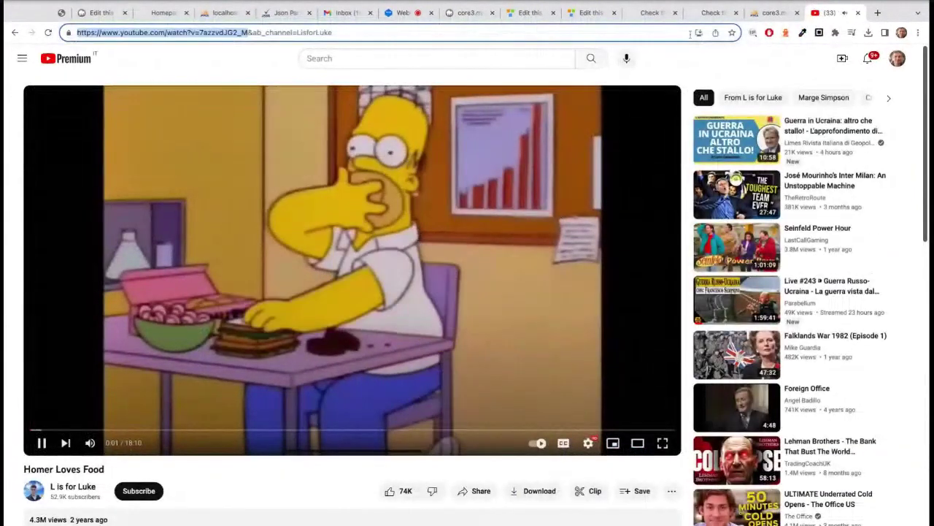
key(ctrl+w)
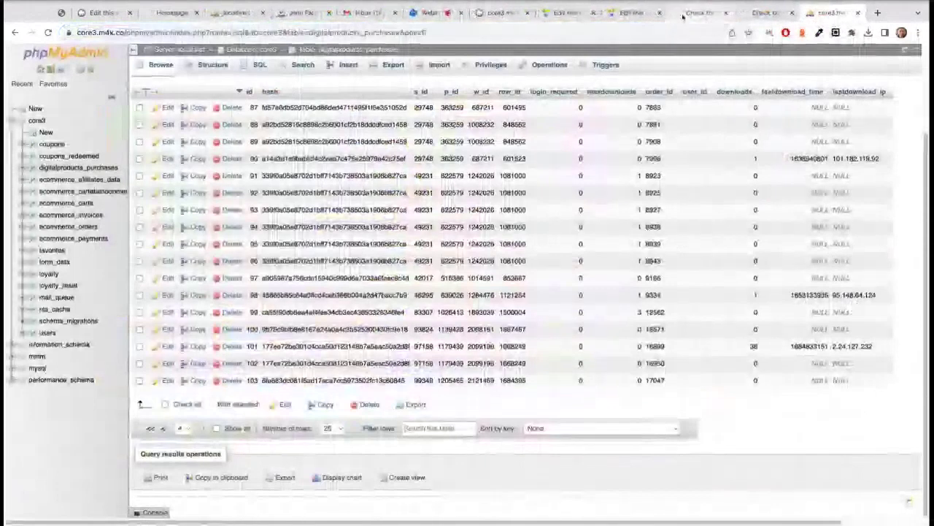
click(683, 16)
click(567, 16)
key(super+v)
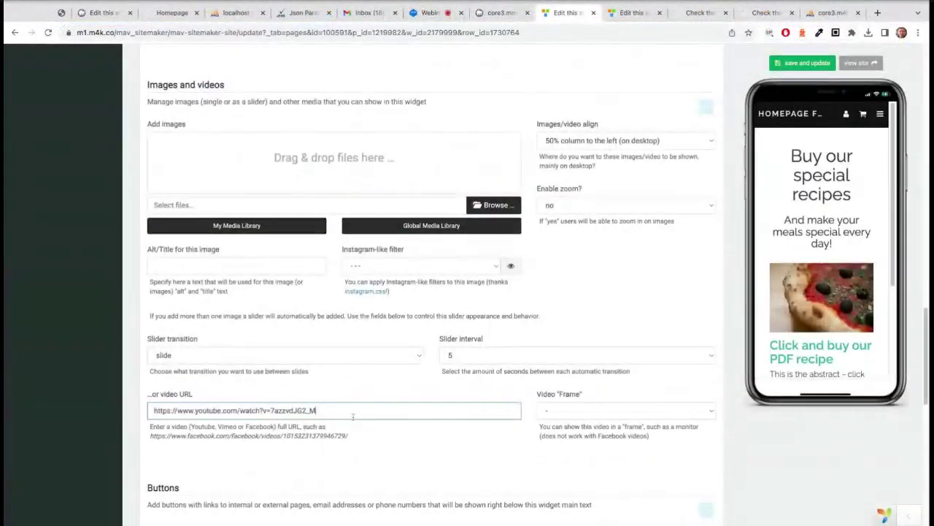
Save the product's video URL and return to the live site's recipe list to view the video
key(Return)
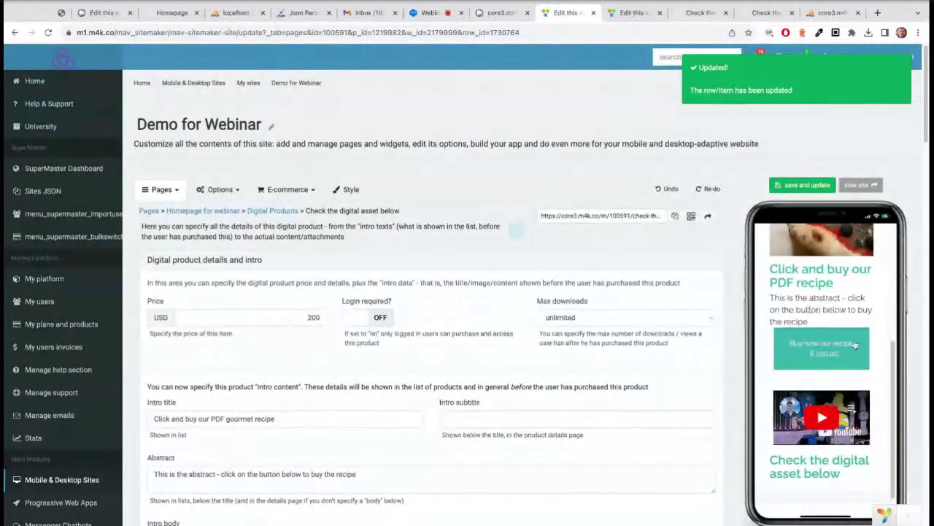
click(823, 347)
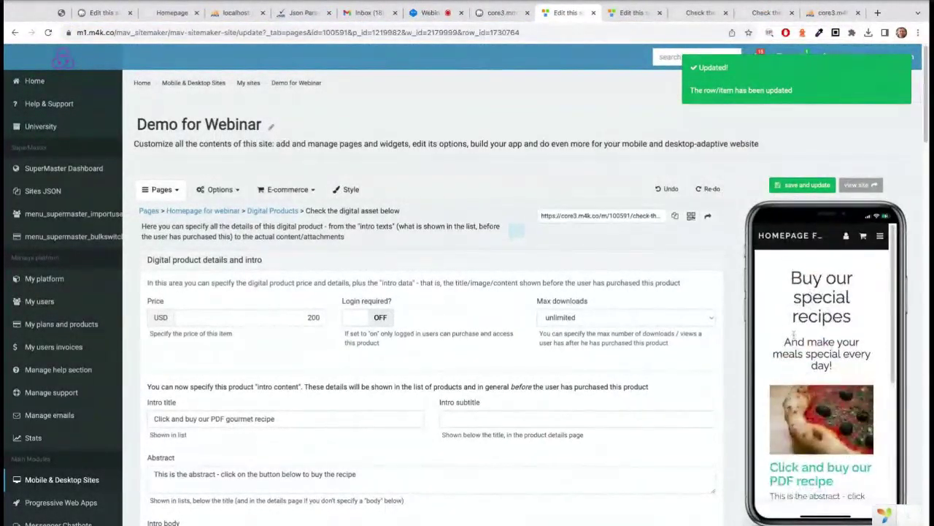
click(701, 13)
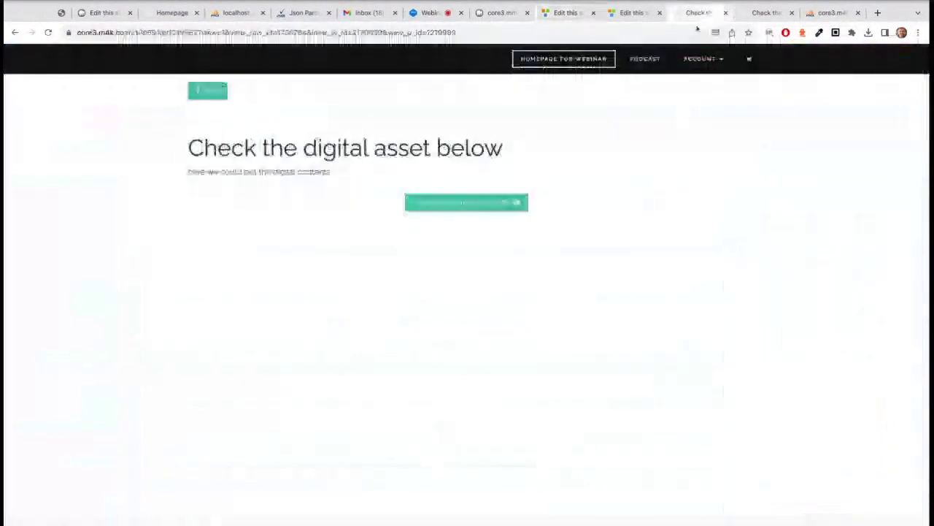
click(467, 205)
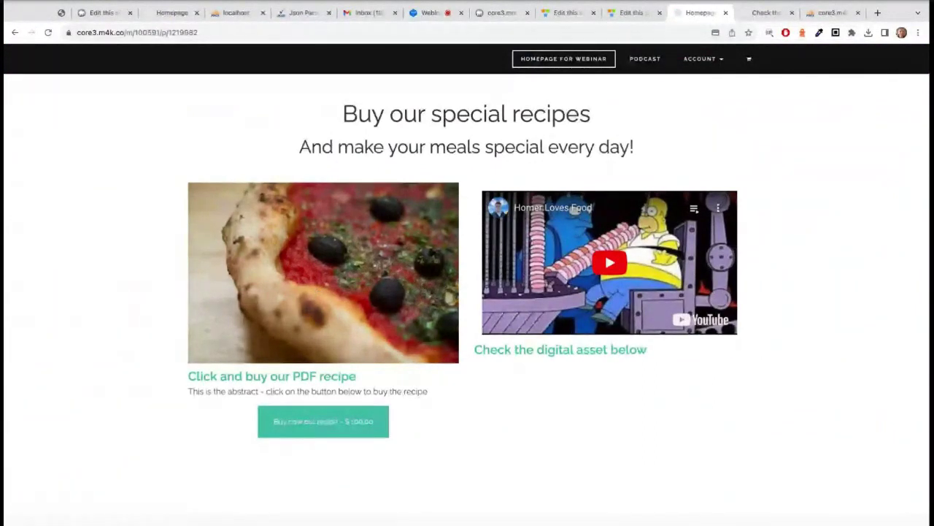
triple_click(163, 182)
click(491, 396)
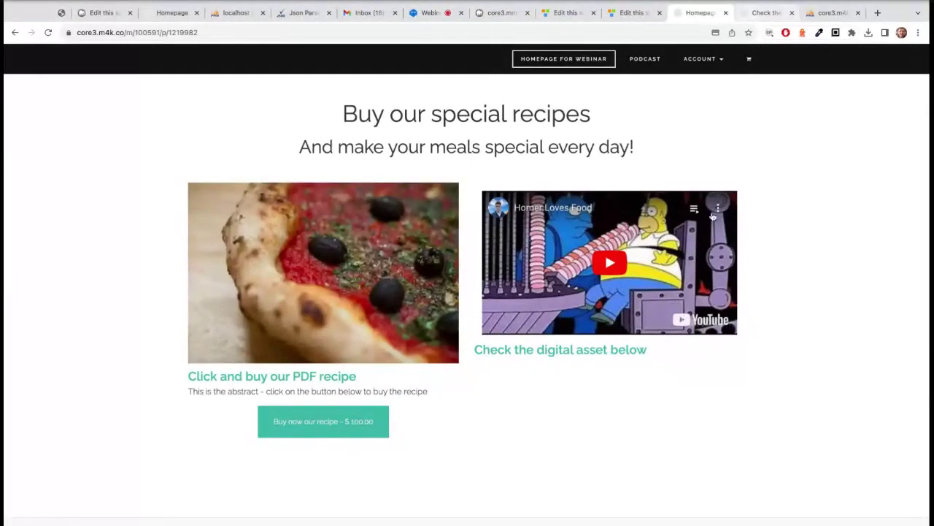
Read the attendee questions in the webinar chat and review the product's intro and main content settings in the site editor
click(431, 12)
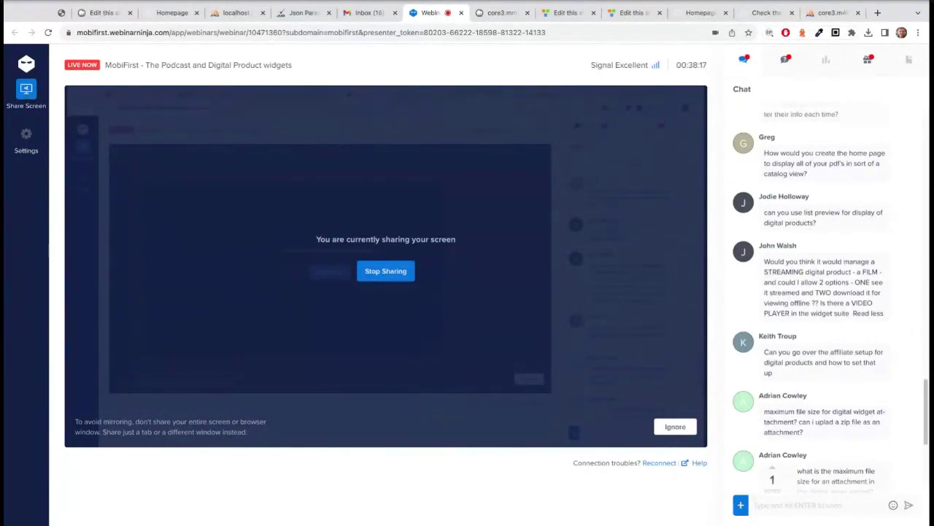
click(567, 12)
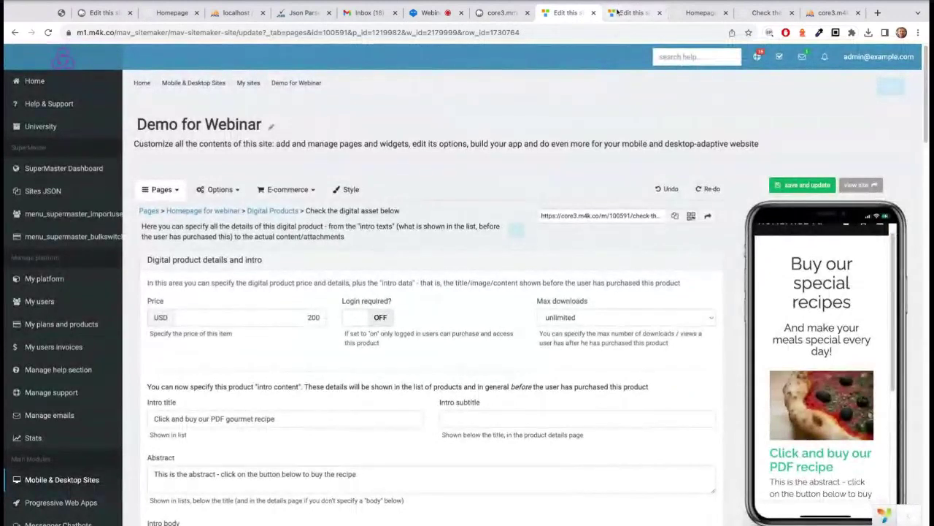
scroll(449, 251, down, 1)
scroll(448, 251, down, 4)
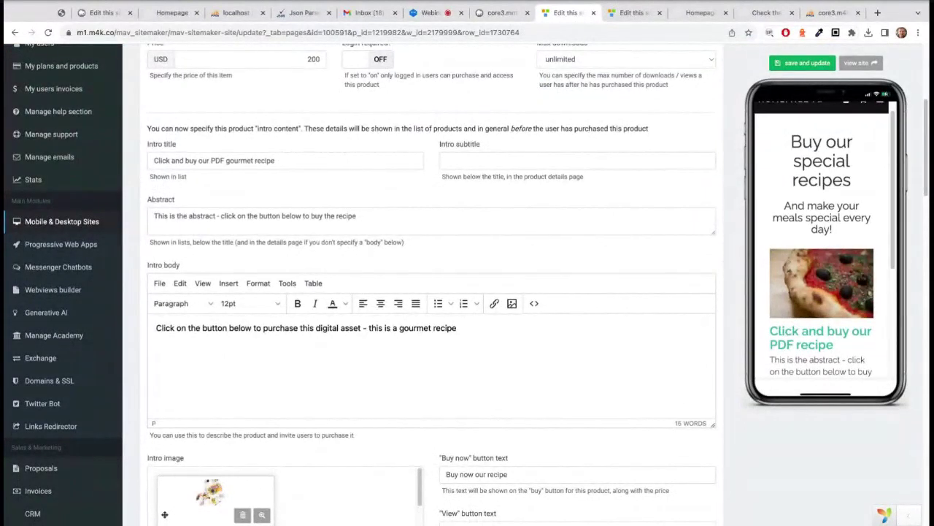
scroll(467, 292, down, 3)
scroll(423, 292, down, 1)
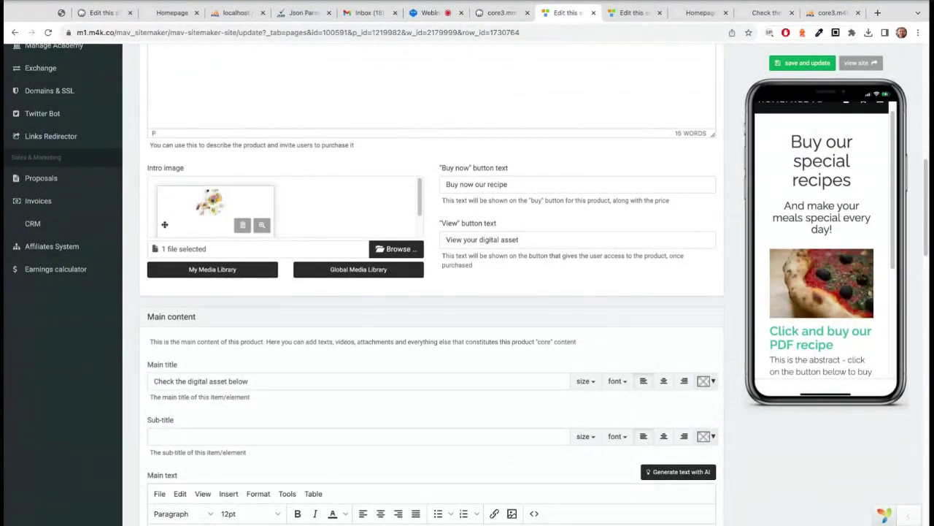
scroll(554, 286, up, 7)
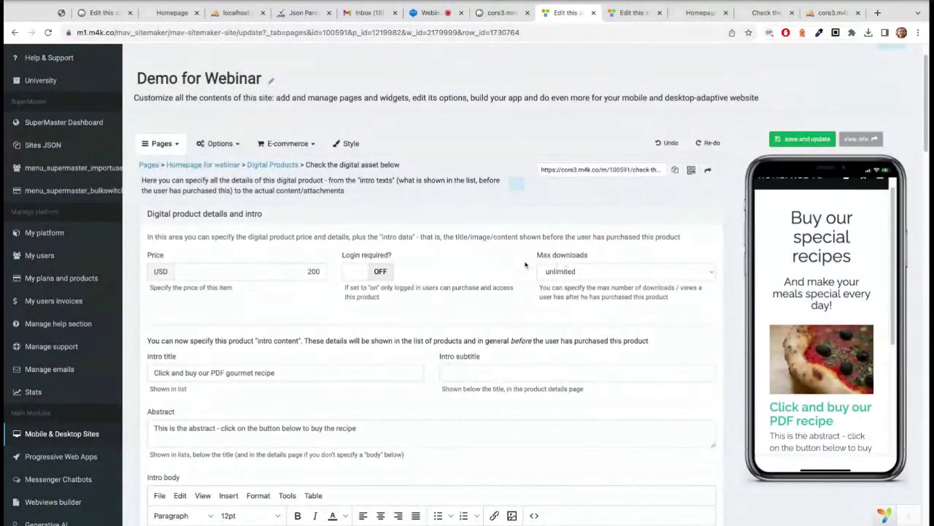
Reload the live home page, open the "Check the digital asset below" product page, and return to the recipe list
click(696, 14)
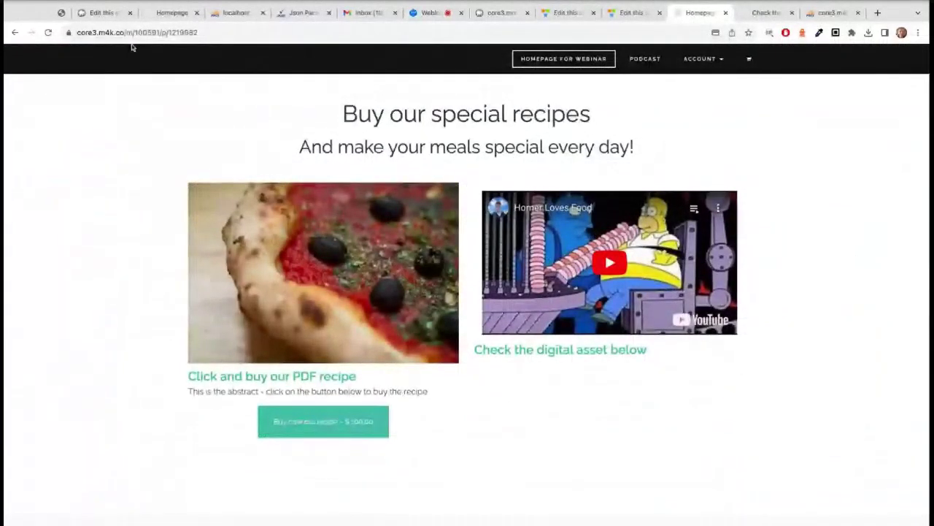
click(47, 32)
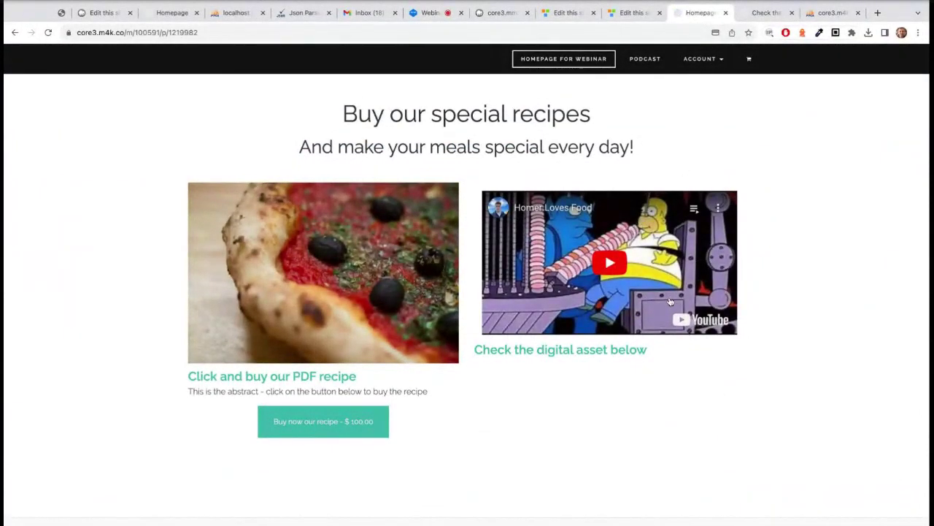
click(599, 355)
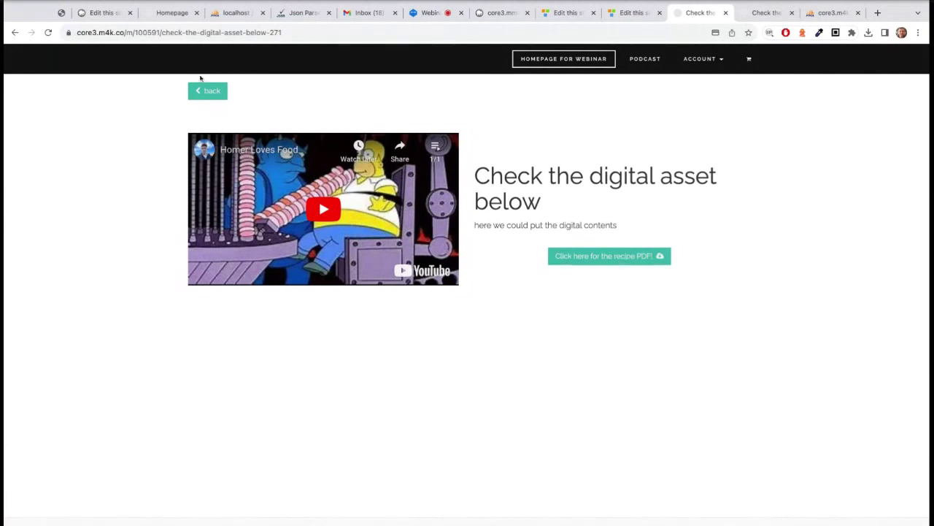
click(197, 88)
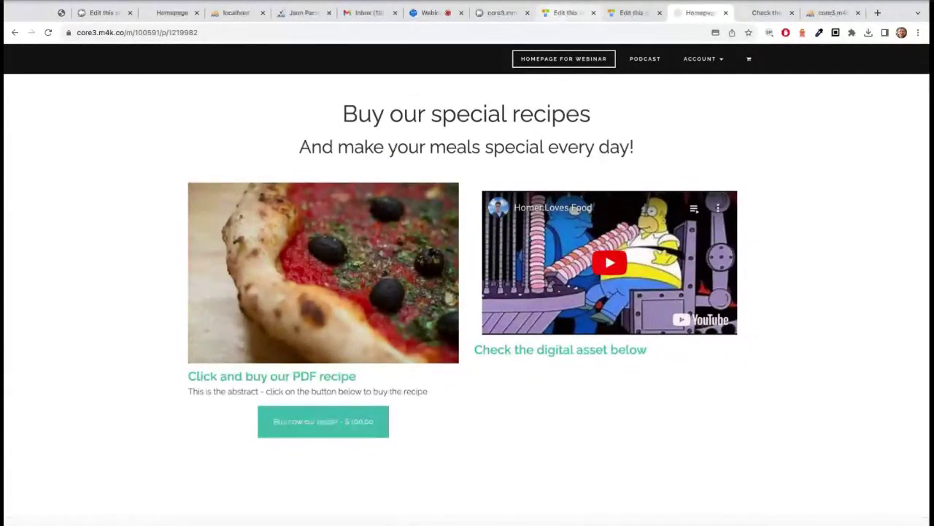
Look over the product's main content settings in the site editor and read further questions in the webinar chat
click(566, 12)
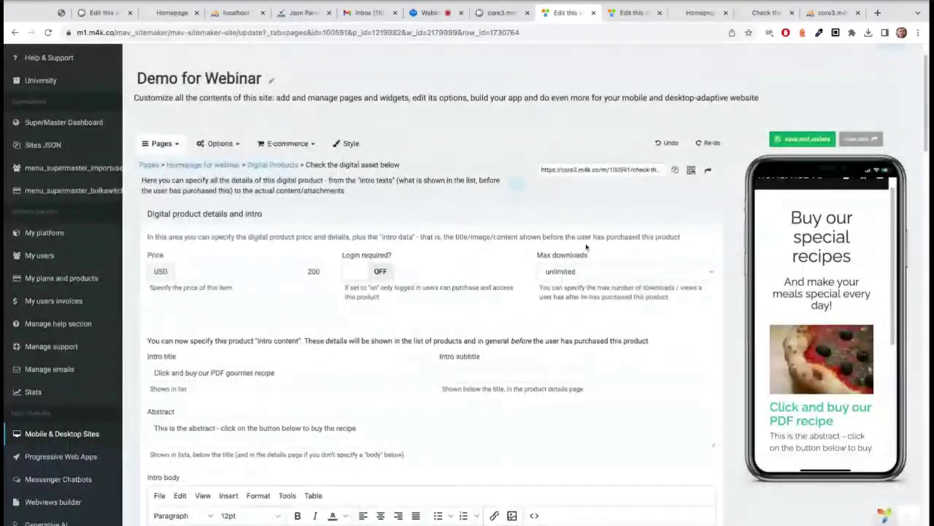
scroll(586, 248, down, 20)
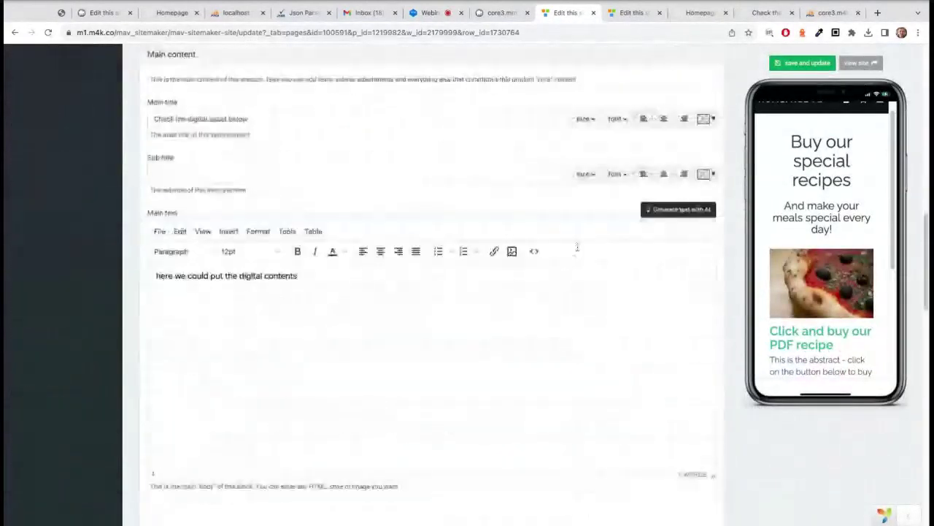
key(ctrl+6)
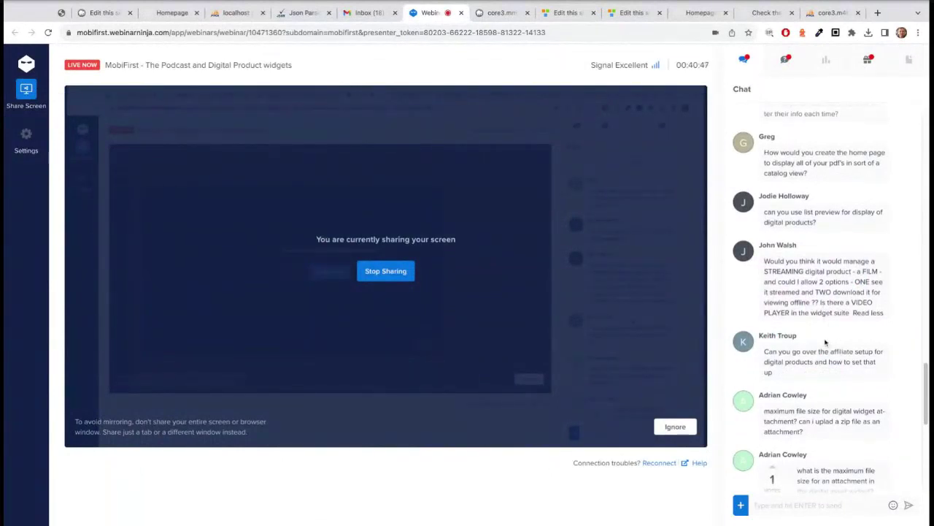
scroll(823, 344, down, 2)
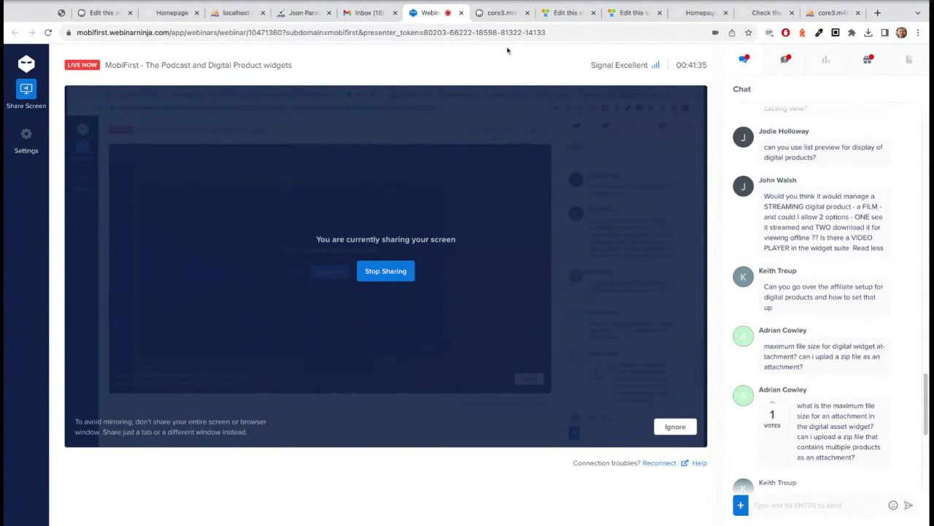
In the site editor, upload a ZIP file as Attachment #2 of the digital product and save the changes
click(566, 13)
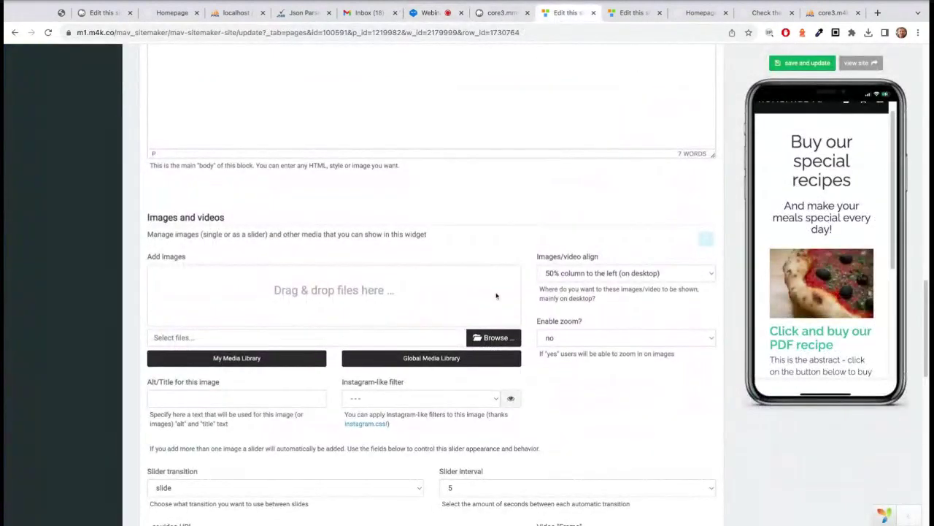
scroll(423, 270, up, 3)
scroll(422, 264, down, 10)
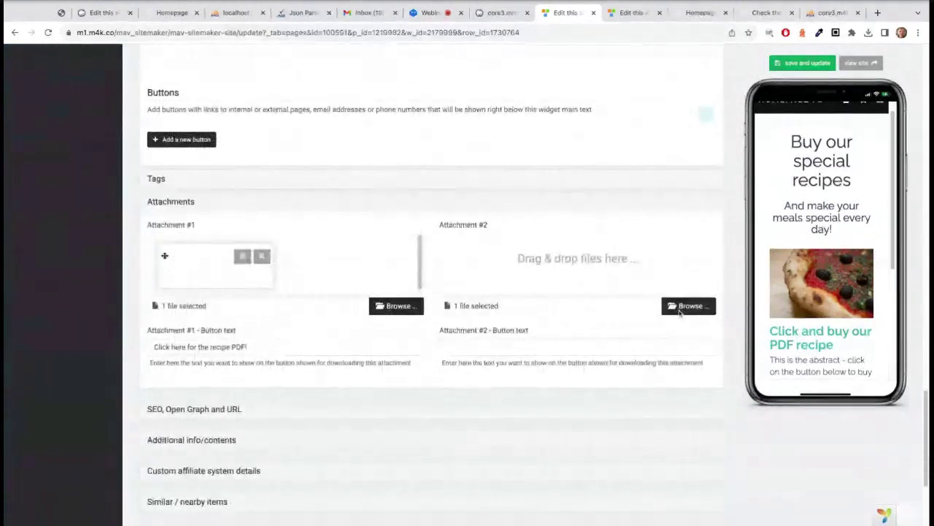
click(679, 307)
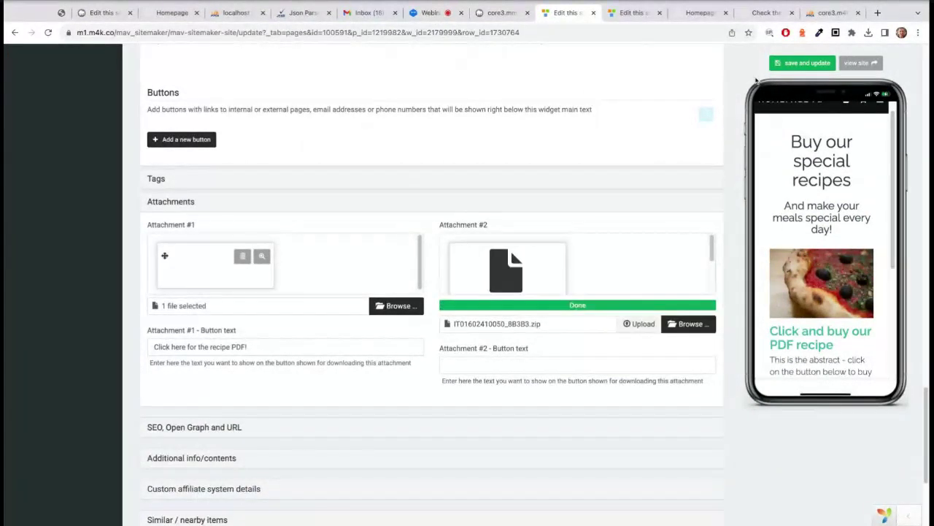
click(803, 64)
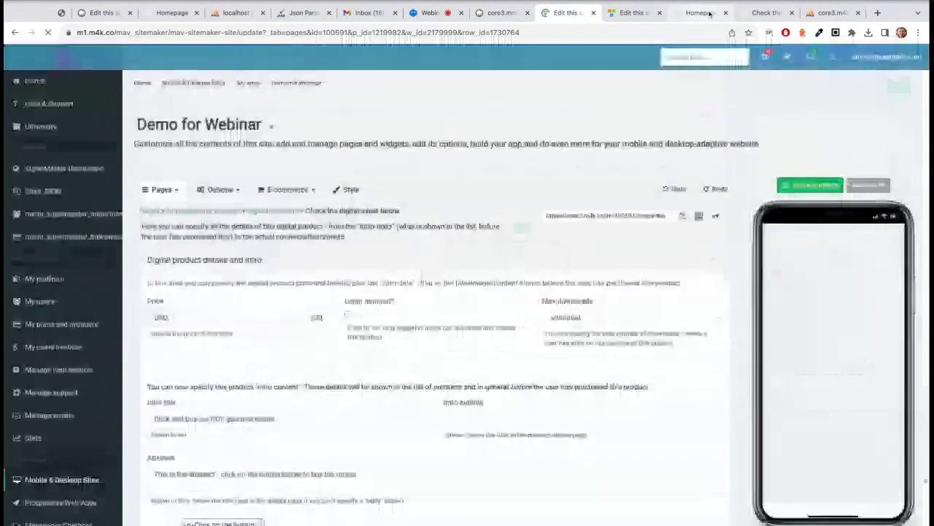
Close the outdated product tab, reopen the product page from the reloaded home page, and download its second attachment
click(766, 13)
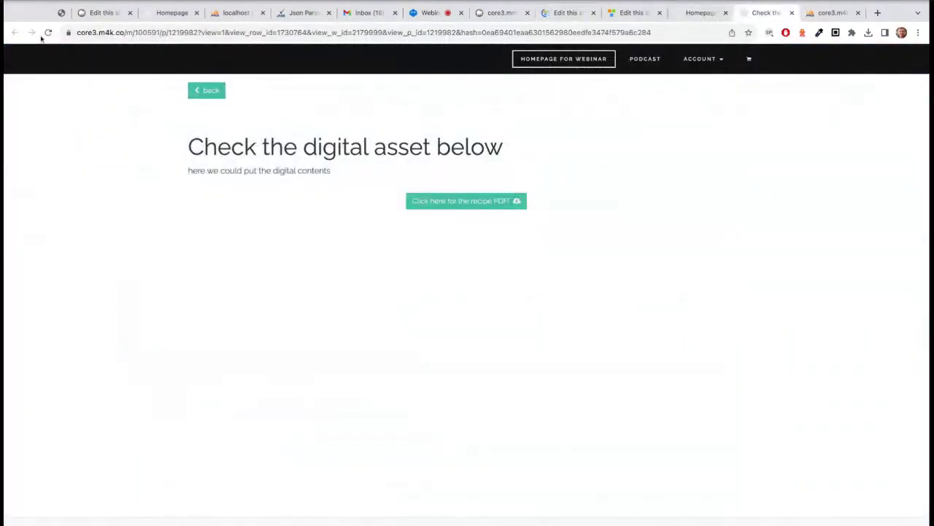
click(791, 12)
click(47, 32)
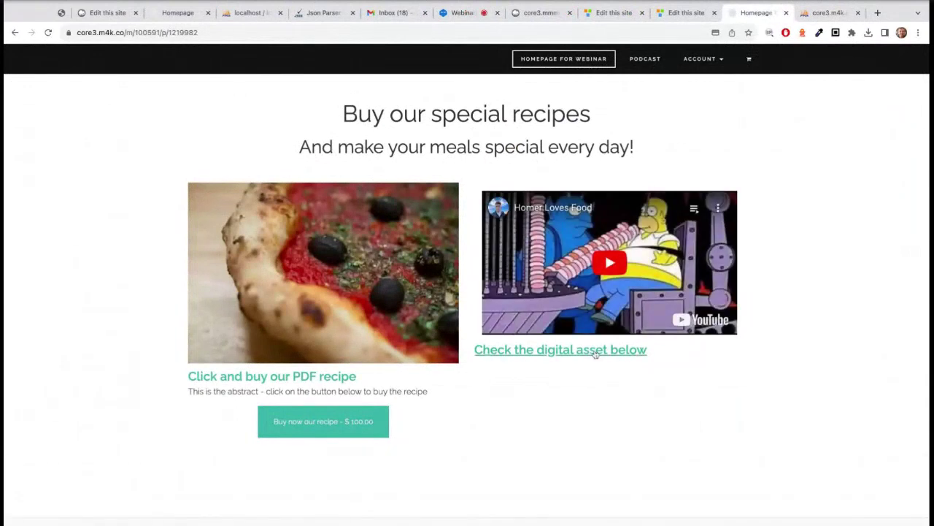
click(597, 353)
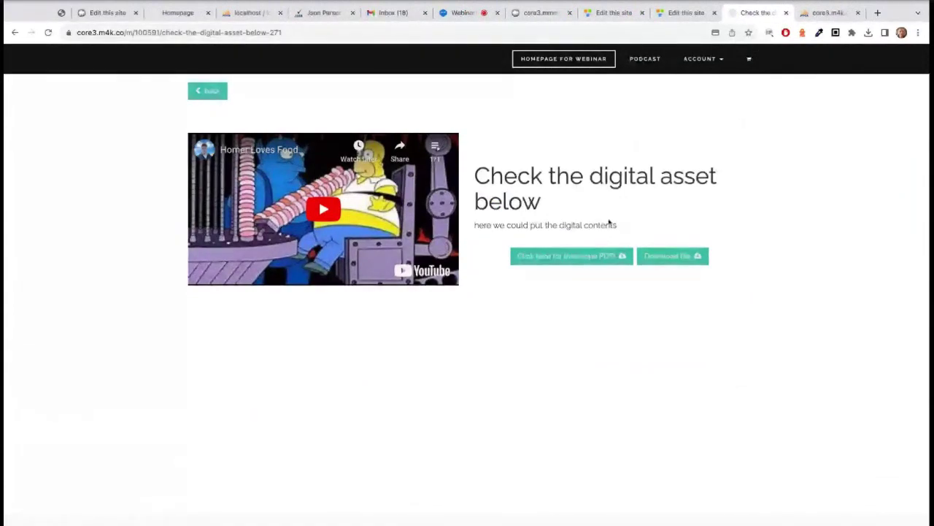
click(648, 256)
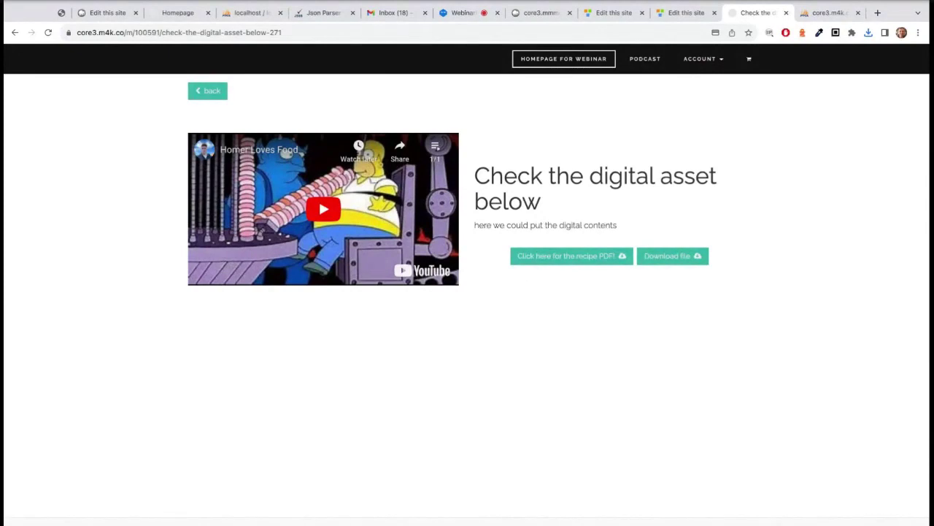
Return to the webinar chat and read the questions about attachment size, recurring memberships and audio previews
click(628, 12)
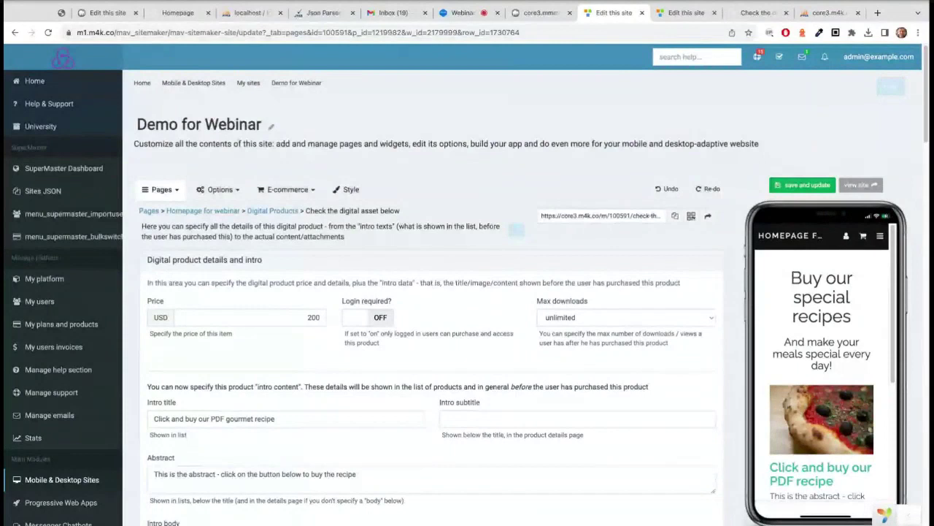
click(467, 13)
scroll(840, 306, down, 3)
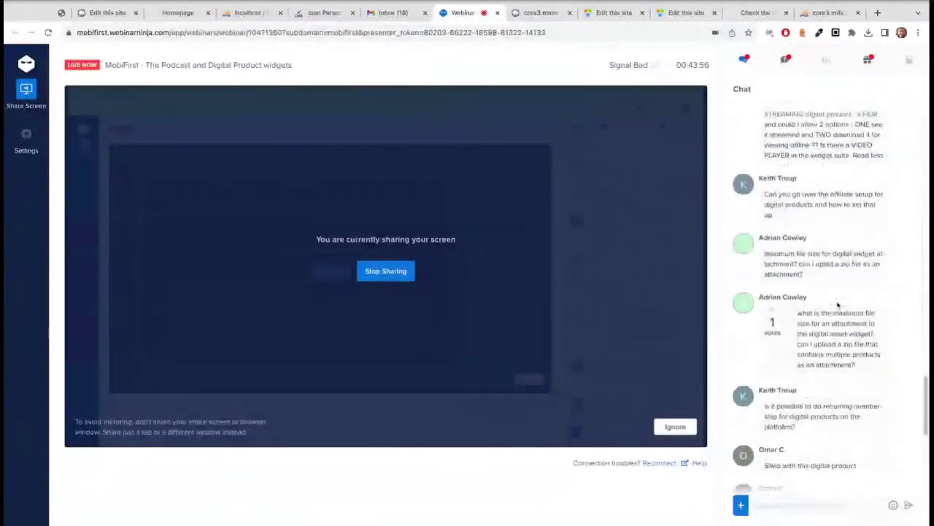
scroll(846, 400, down, 2)
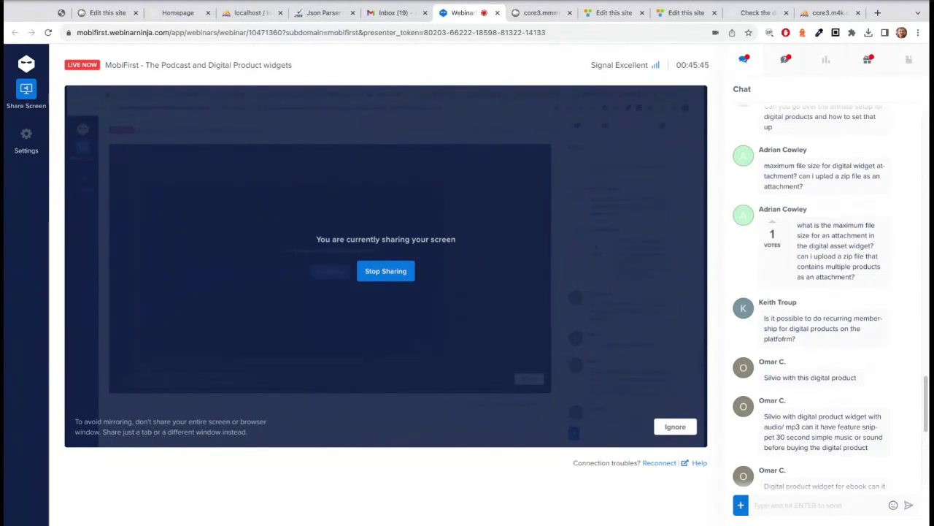
Open the presenter's personal website in a new browser tab, view the linked academy page, and return to the site
click(878, 13)
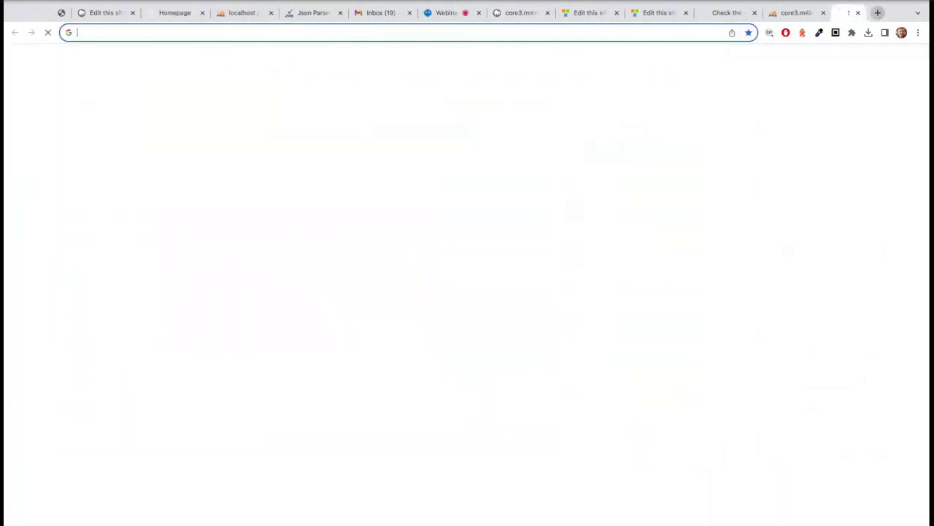
text(silv)
key(Return)
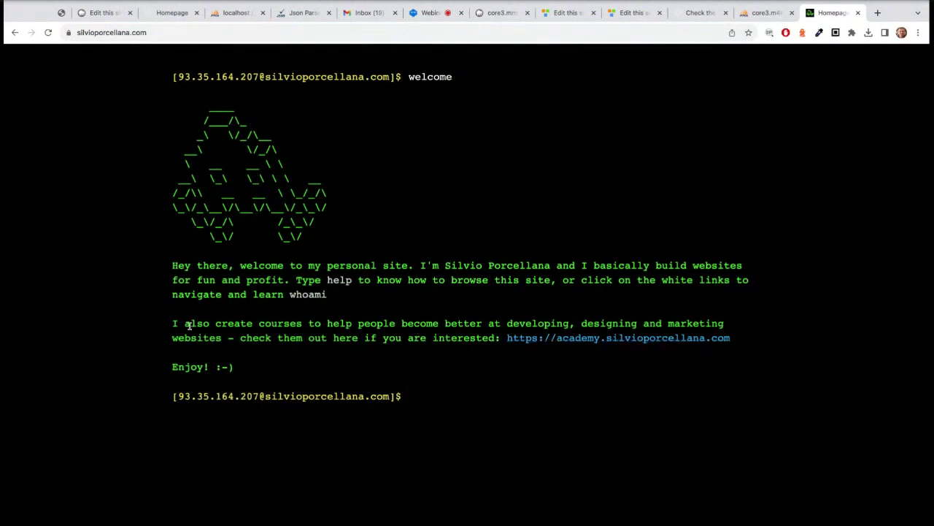
click(620, 339)
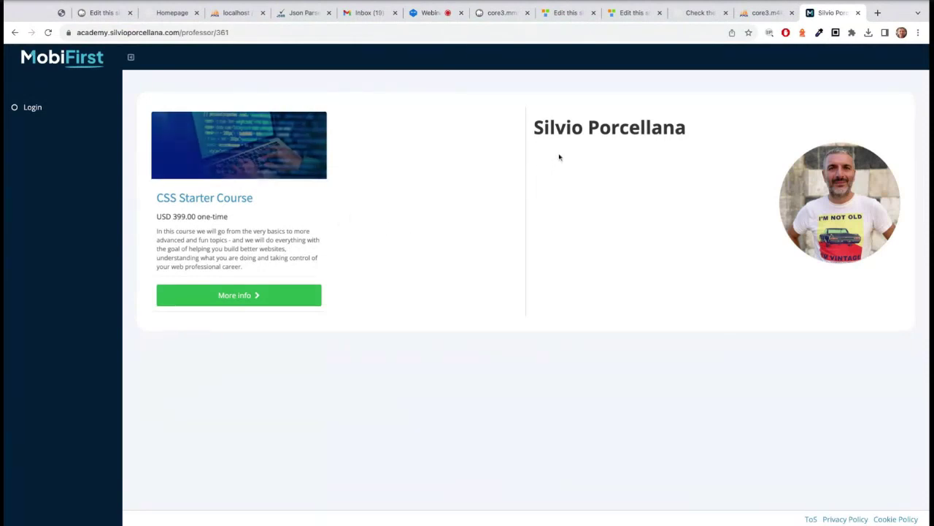
click(16, 34)
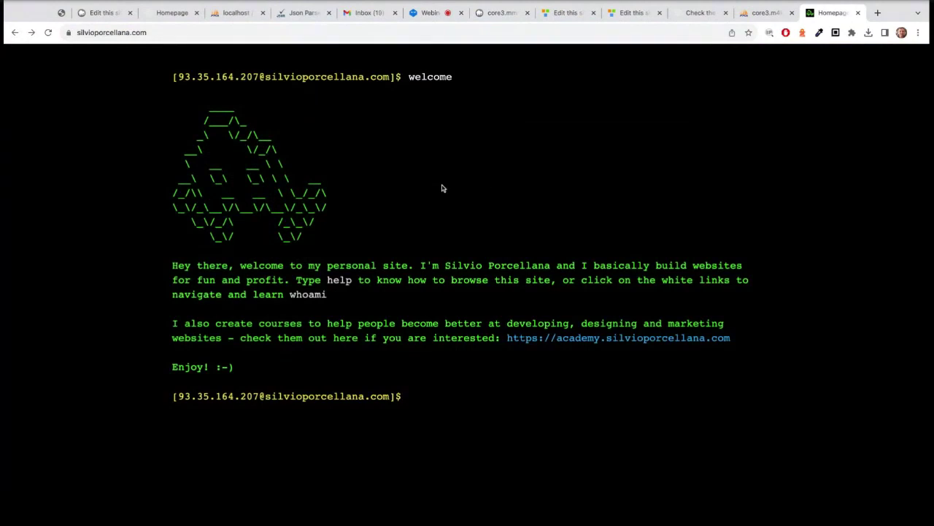
Run the whoami and help commands on the terminal-style personal website
click(307, 295)
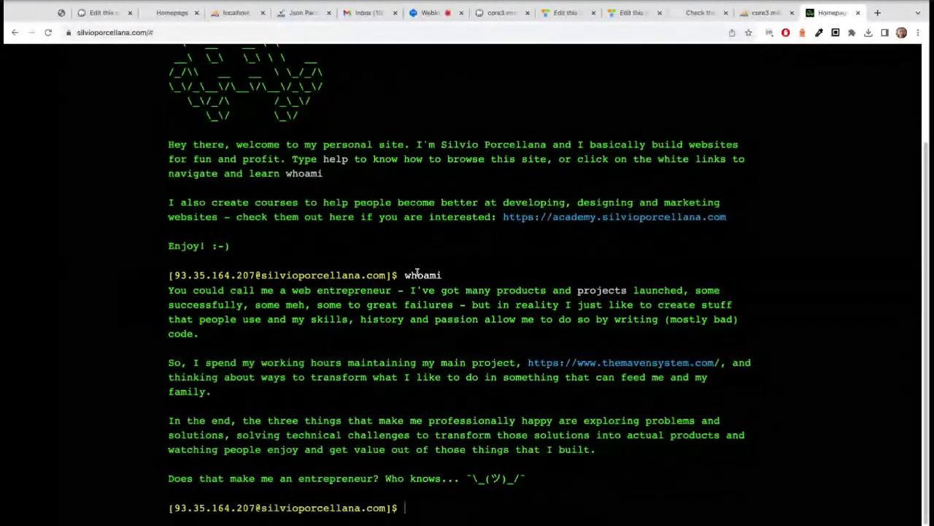
click(335, 160)
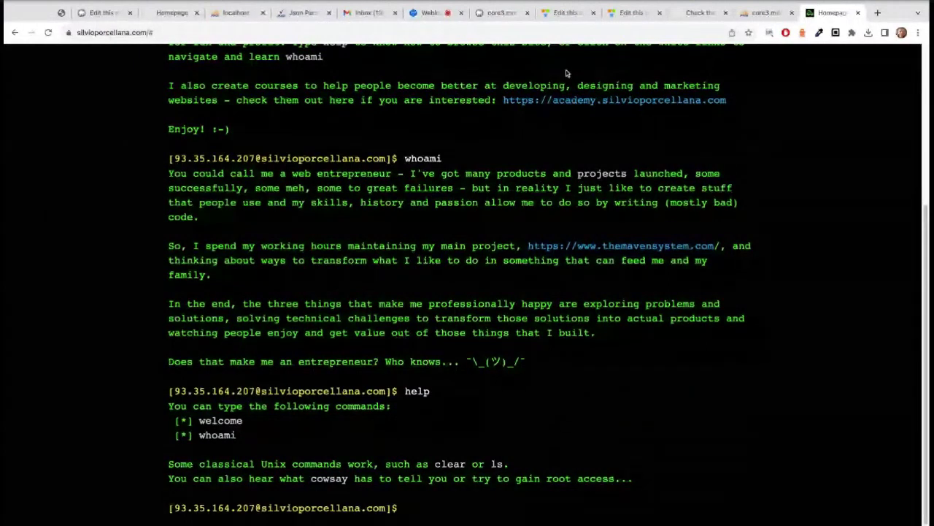
Check the webinar chat questions about product previews, and review the gourmet recipe's intro and main content fields in the site editor
click(432, 14)
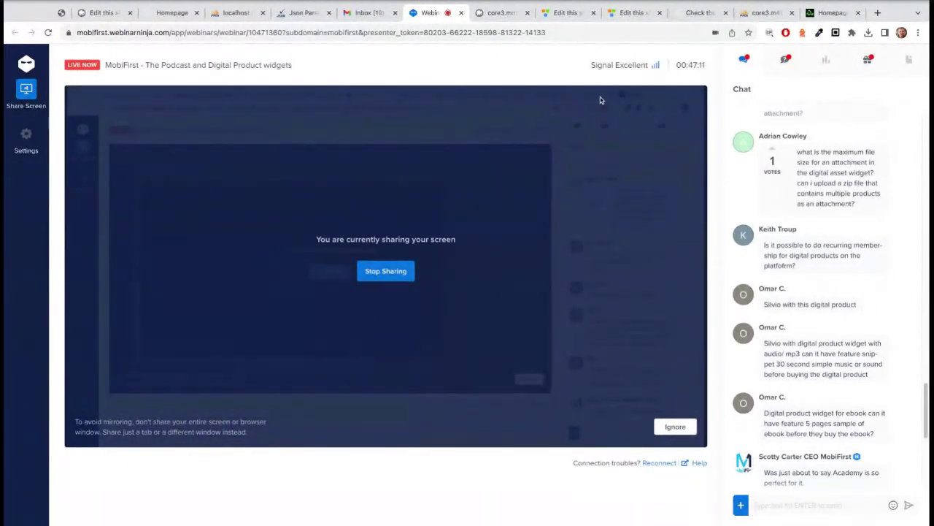
click(563, 12)
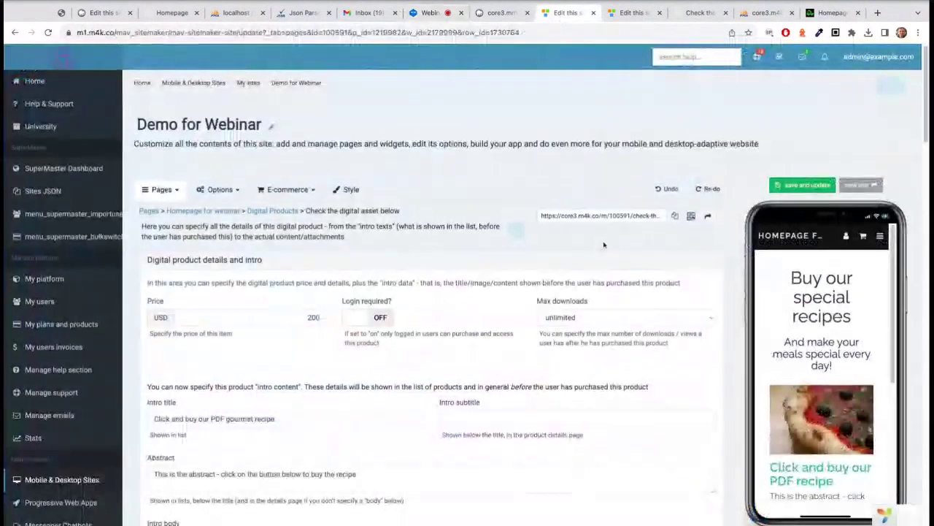
scroll(473, 208, down, 5)
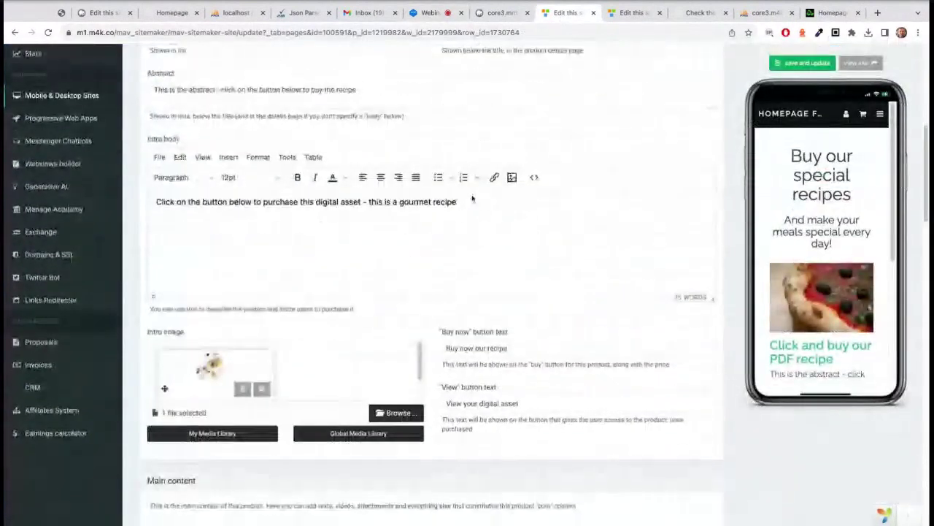
scroll(472, 198, up, 3)
scroll(470, 198, down, 8)
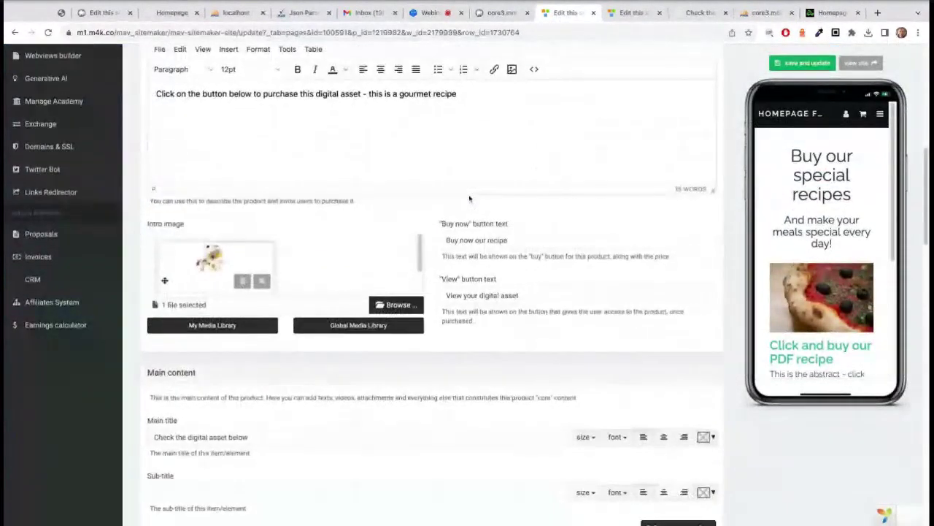
scroll(309, 211, up, 5)
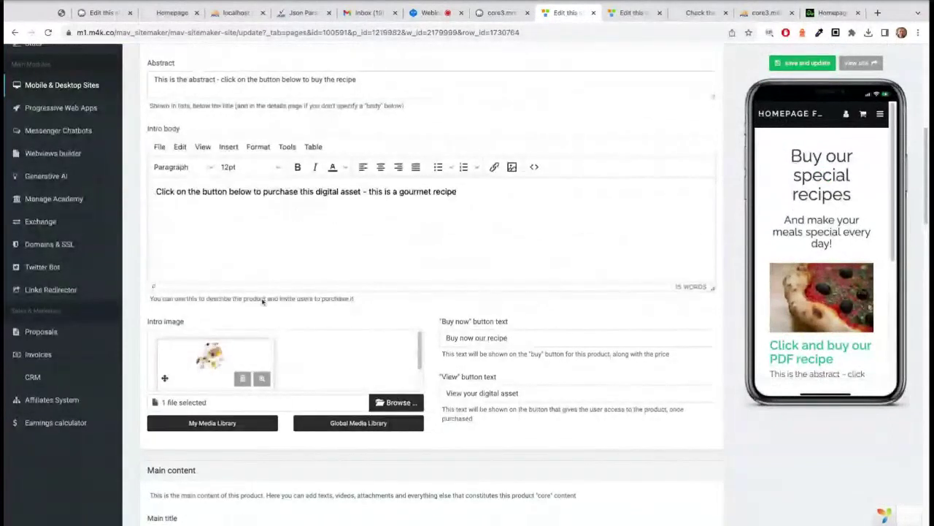
scroll(464, 256, up, 3)
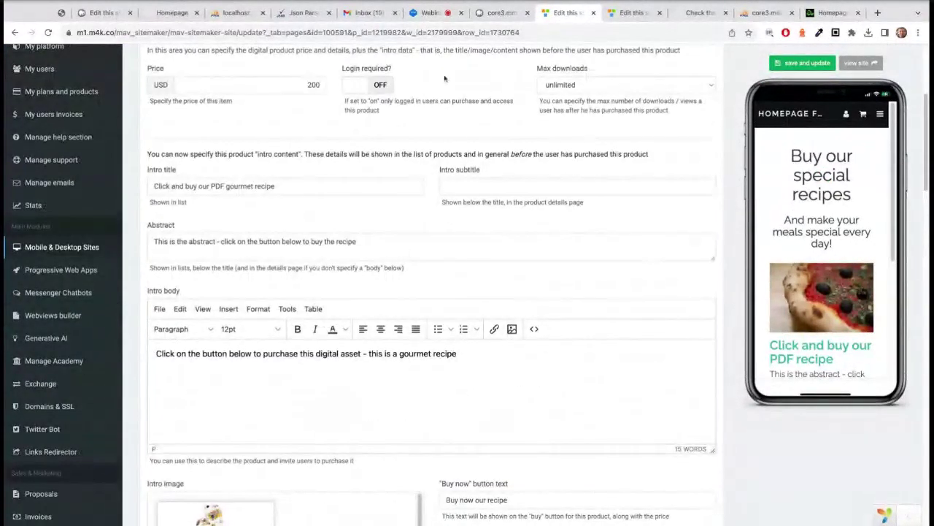
scroll(255, 368, down, 5)
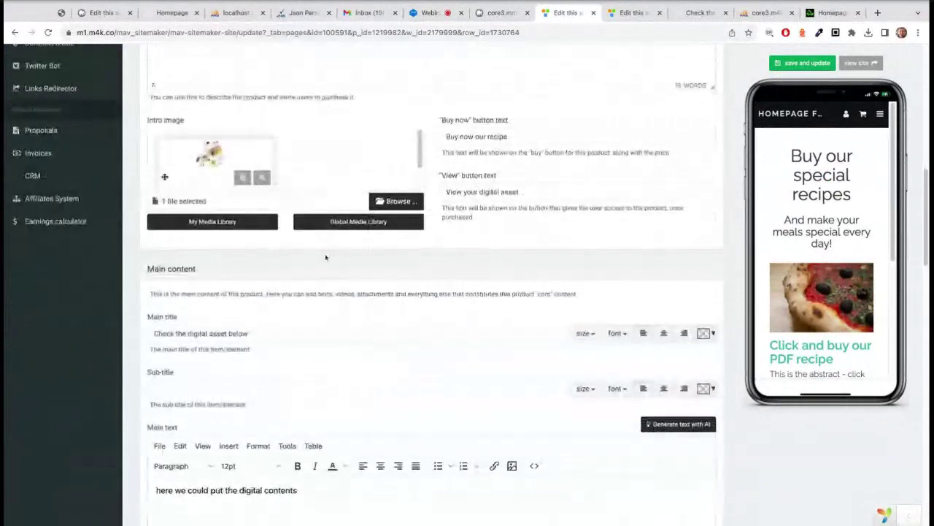
scroll(350, 351, up, 4)
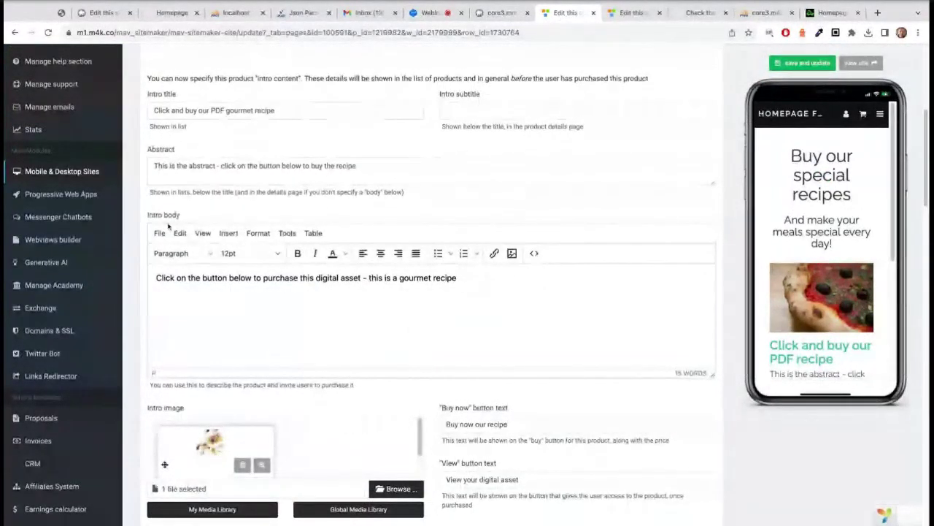
Add the line "Click here for a sample" to the intro body and link it to the presenter's personal website
click(577, 303)
text(Click here for a sample)
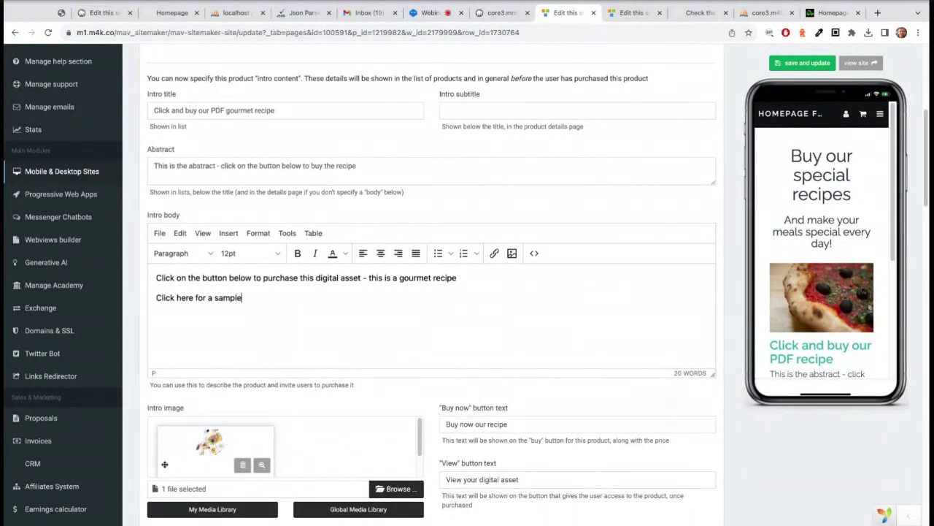
key(shift+Home)
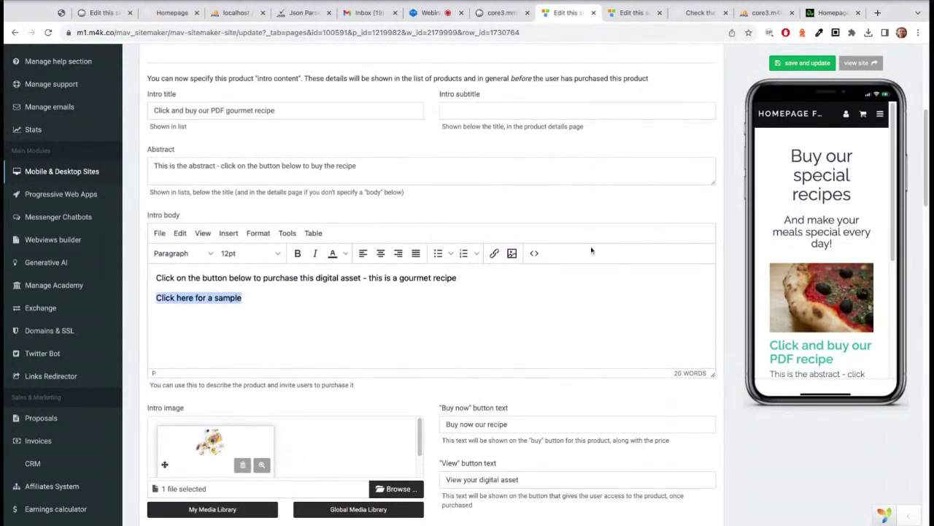
click(494, 252)
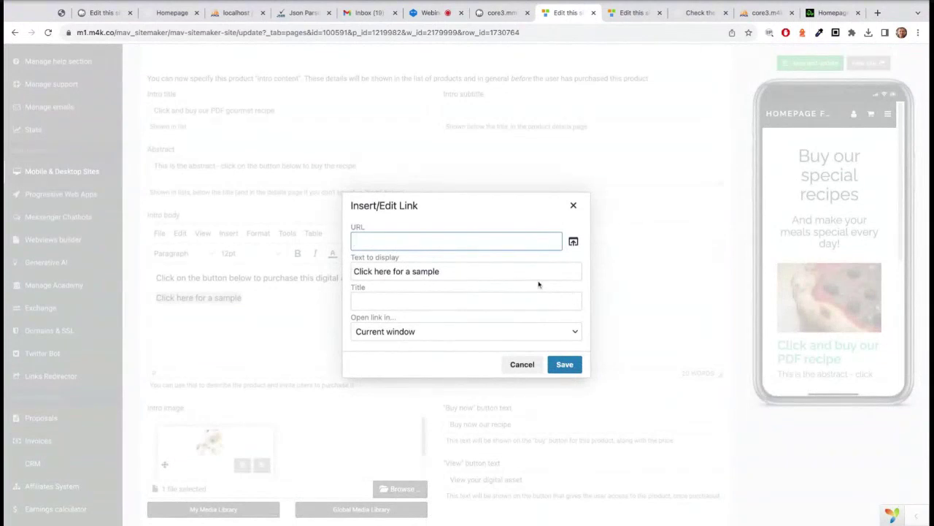
text(https:)
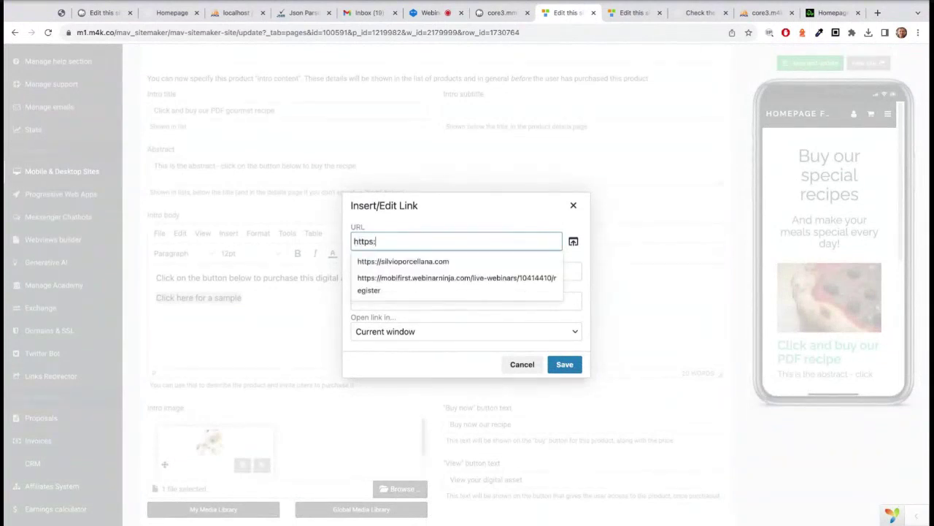
key(Down)
key(Down)
key(Up)
key(Return)
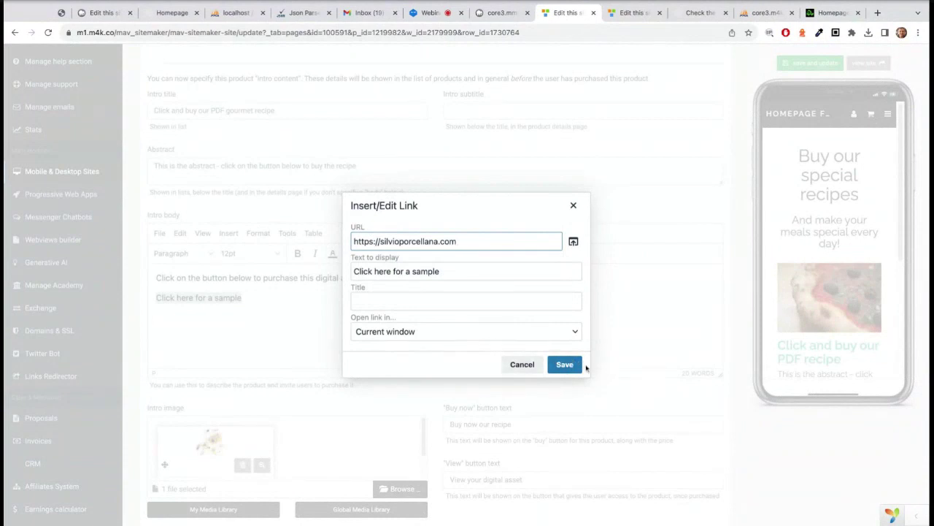
click(566, 364)
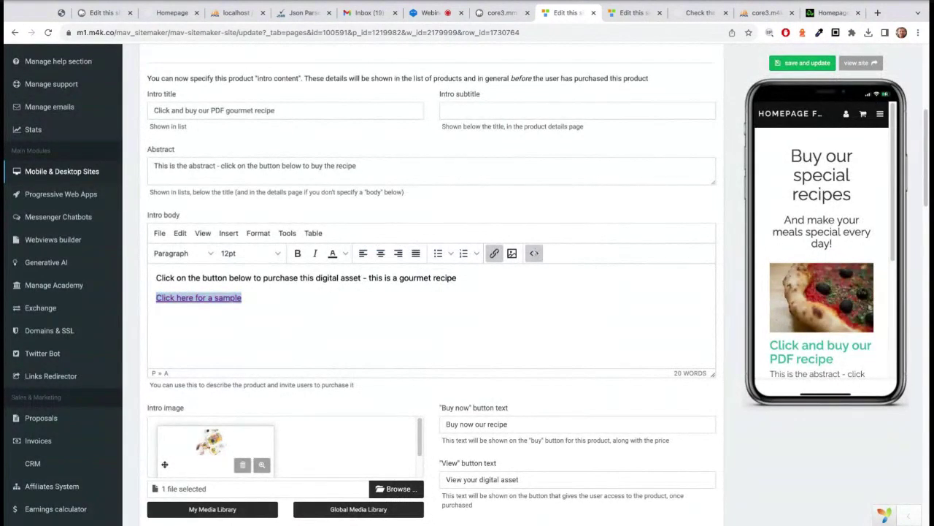
Add class="btn btn-default" to the sample link in the intro body's source code and save the product
click(534, 252)
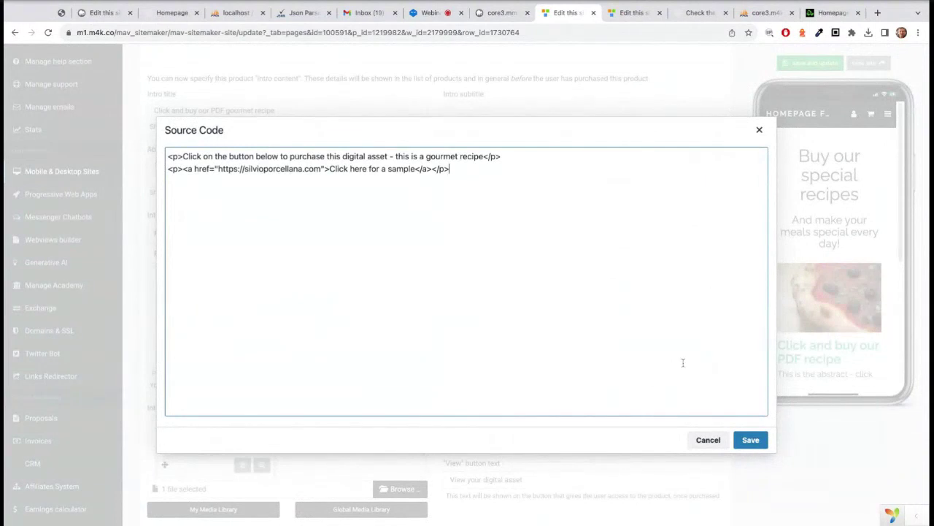
text(class="btn btn)
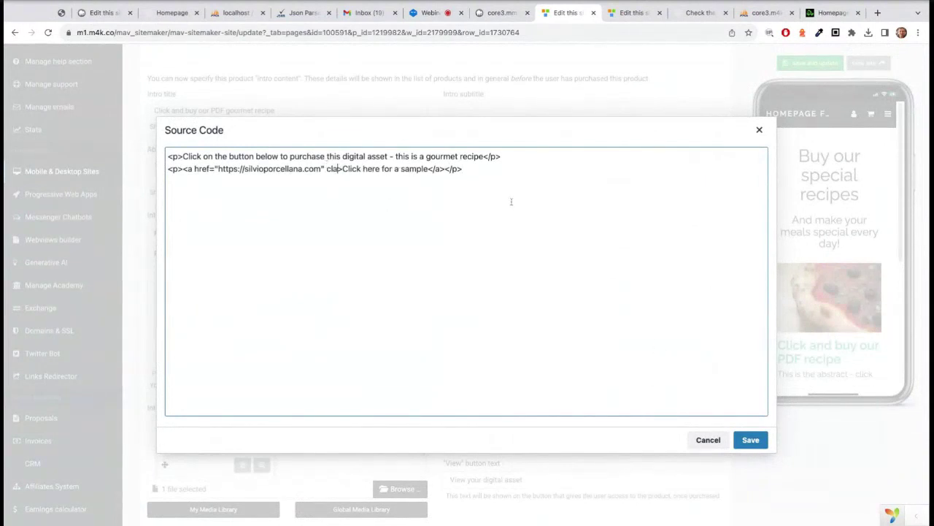
text(-default">)
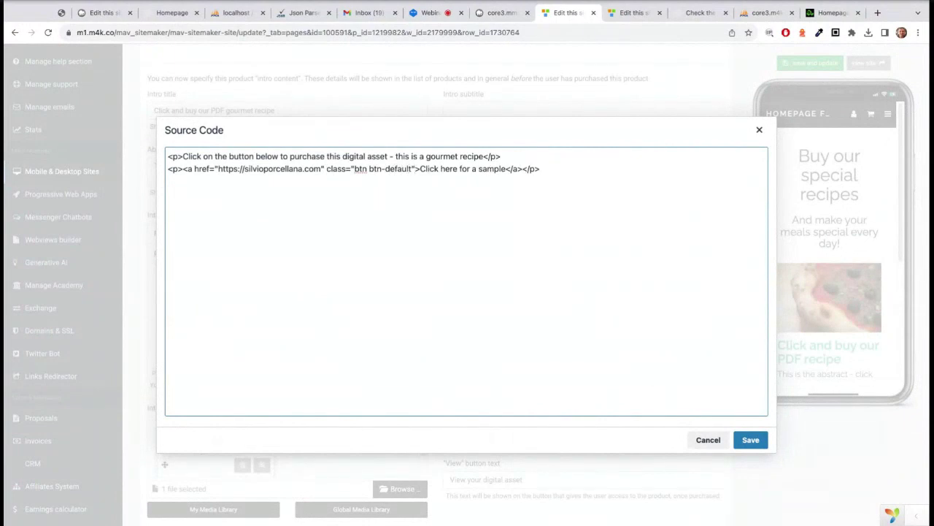
click(752, 440)
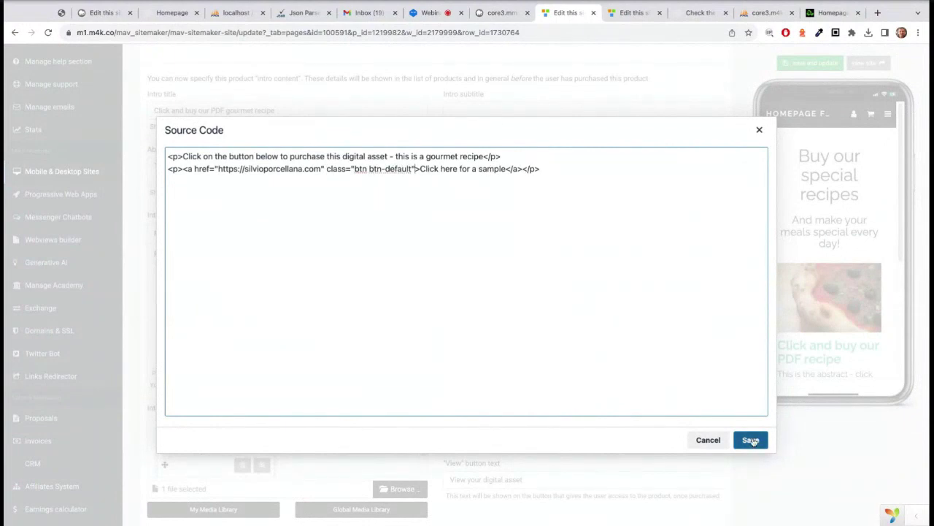
click(791, 66)
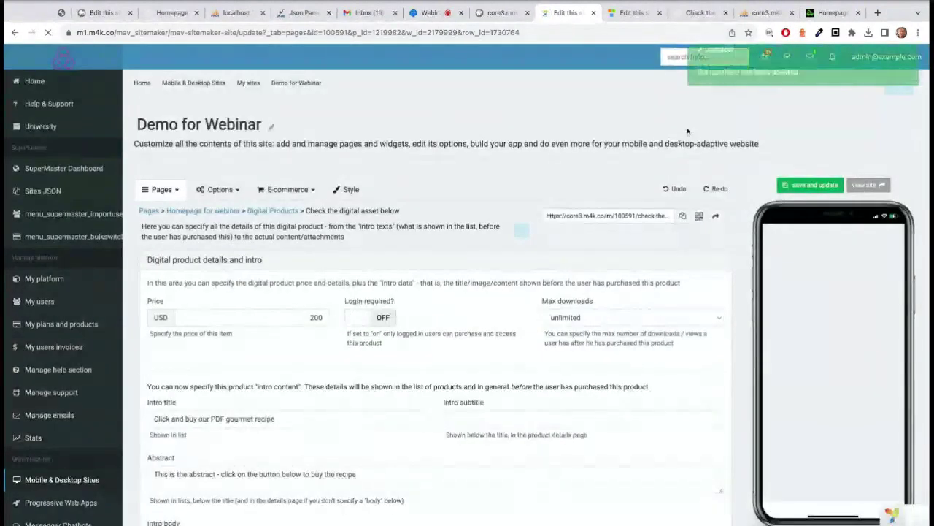
scroll(519, 192, down, 4)
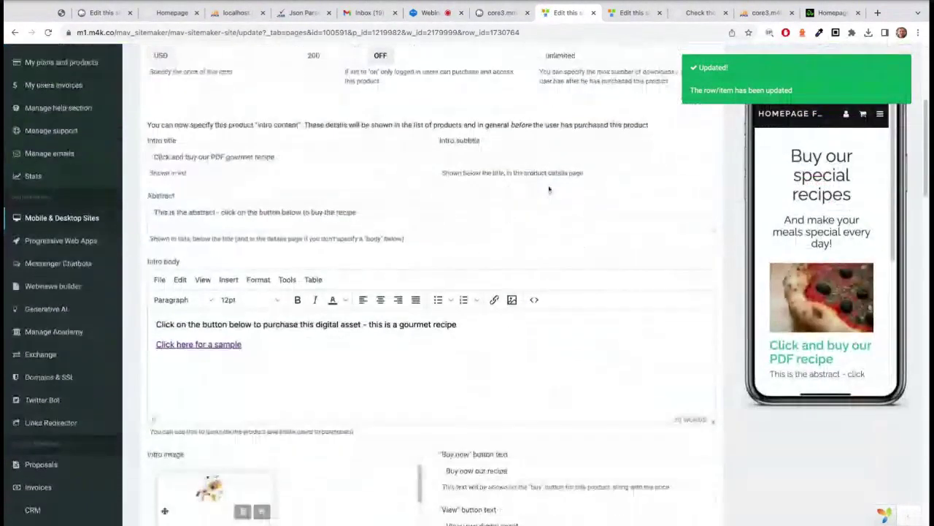
Switch to phpMyAdmin and delete the purchase record with id 107 from the digitalproducts_purchases table
click(762, 13)
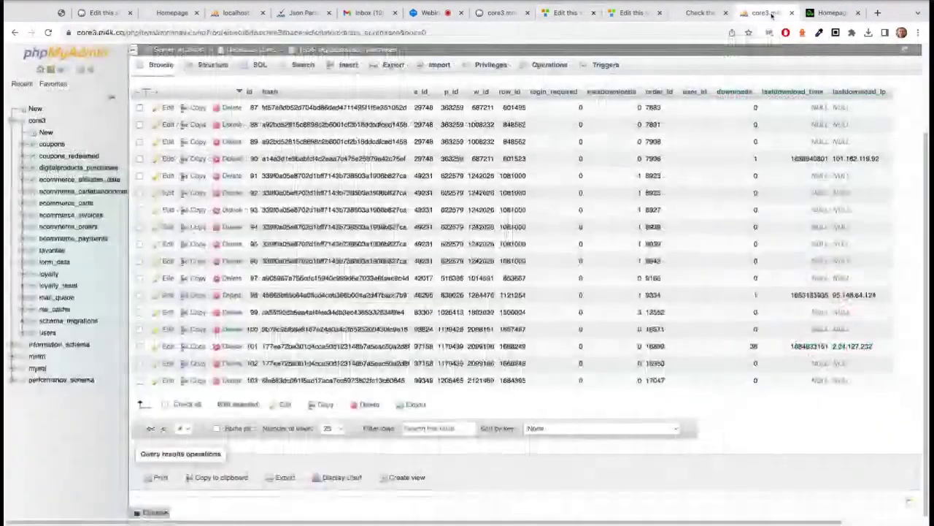
click(160, 64)
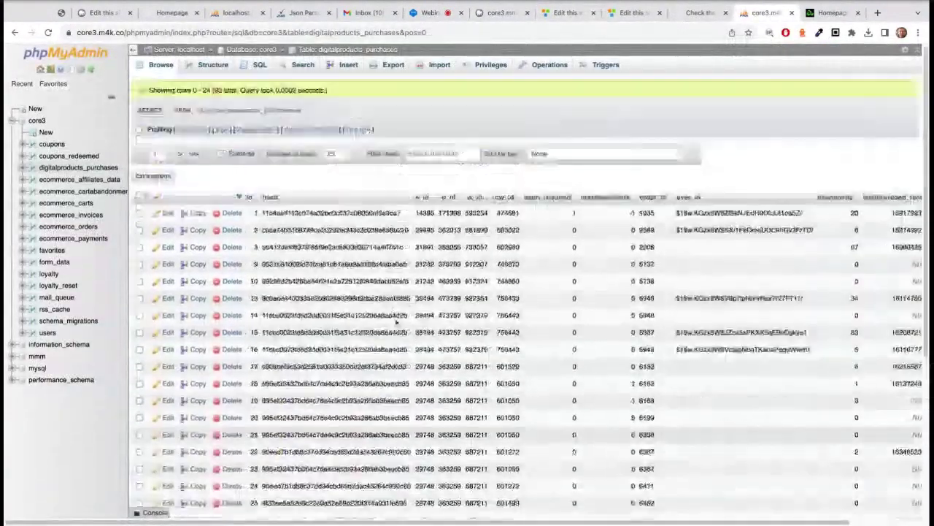
scroll(396, 321, down, 4)
scroll(399, 350, up, 4)
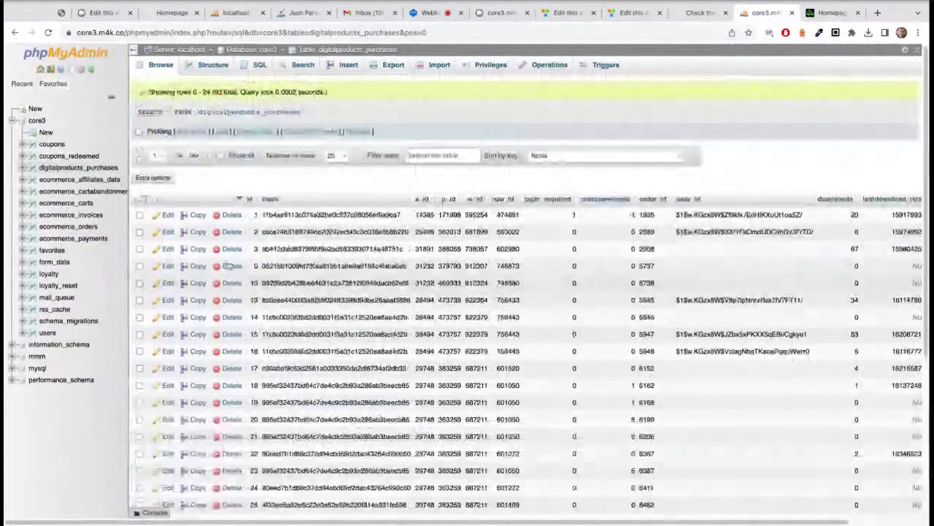
scroll(402, 387, down, 3)
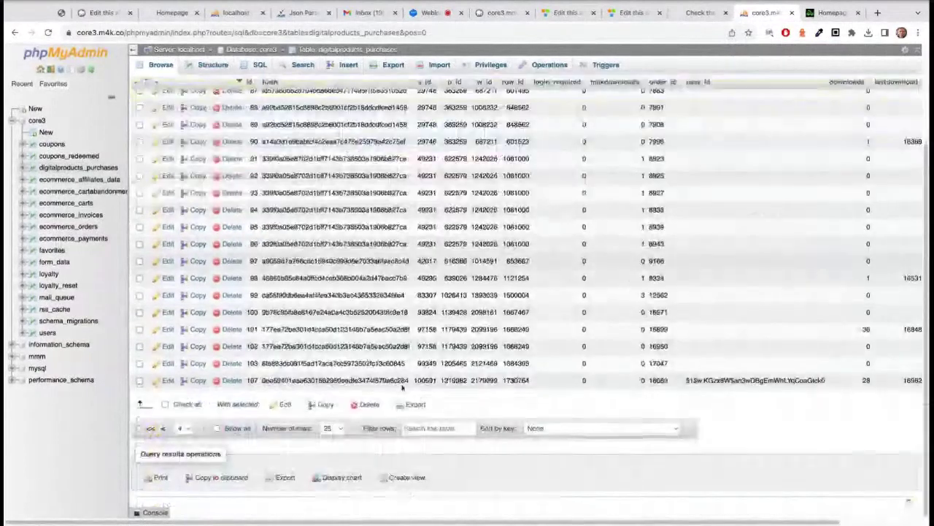
click(232, 380)
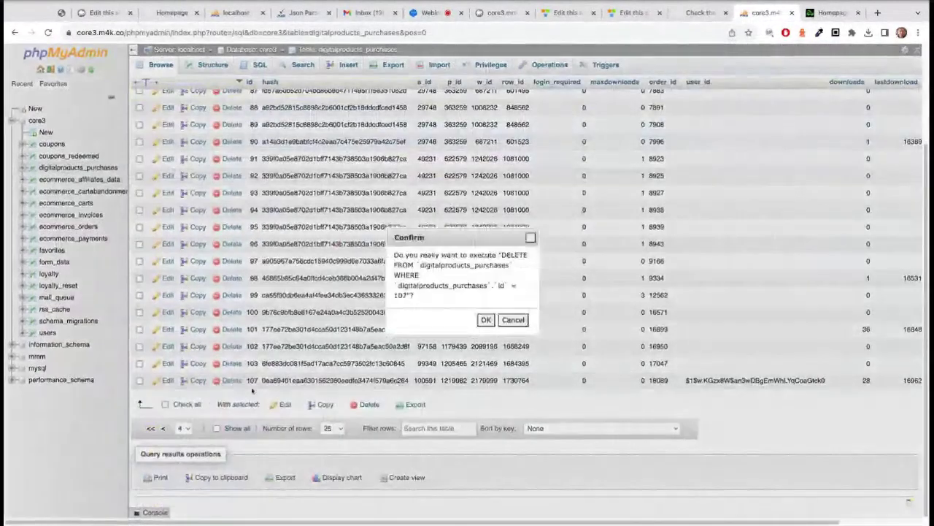
click(484, 320)
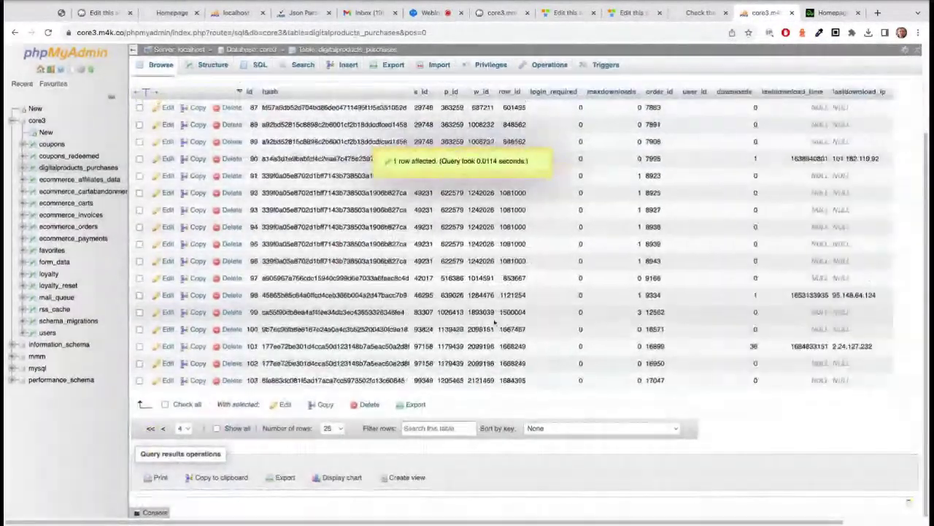
Return to the storefront's recipe list, try both recipe titles, and open and close the checkout for the gourmet recipe
click(697, 12)
click(208, 91)
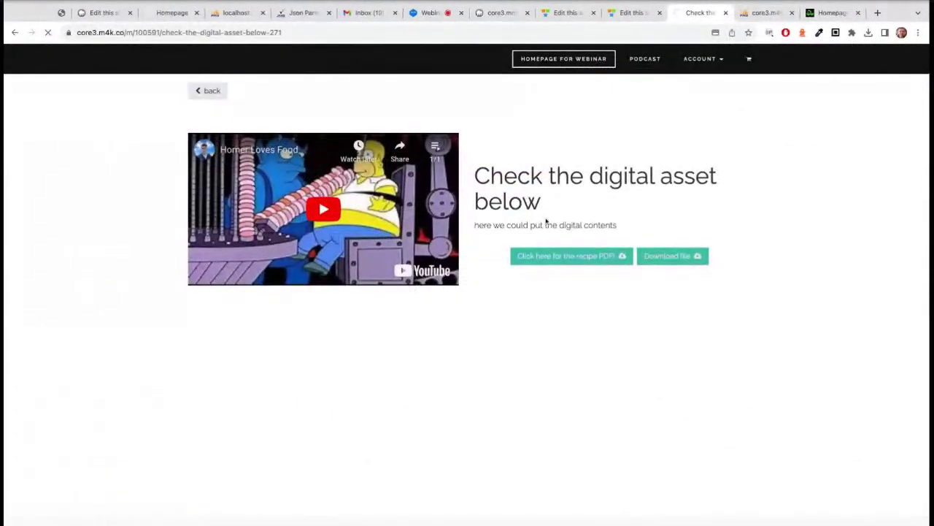
click(606, 377)
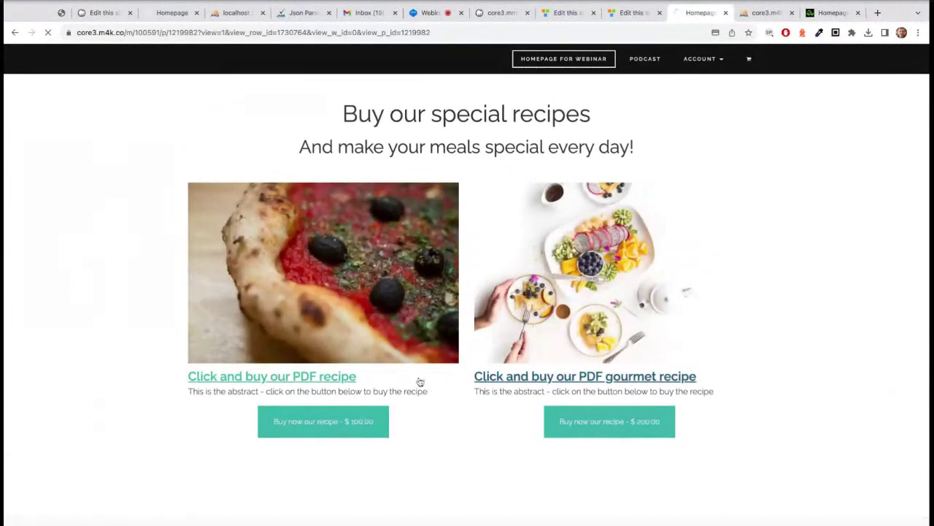
click(328, 378)
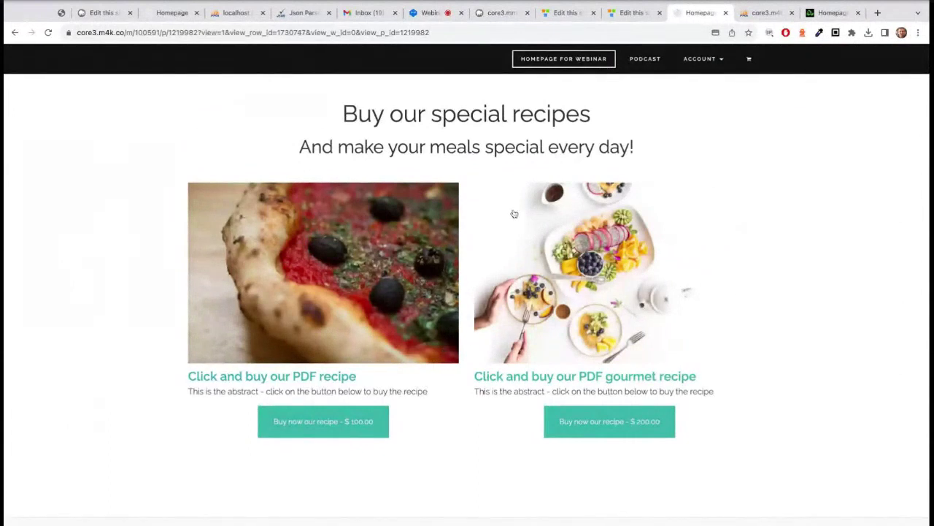
click(601, 427)
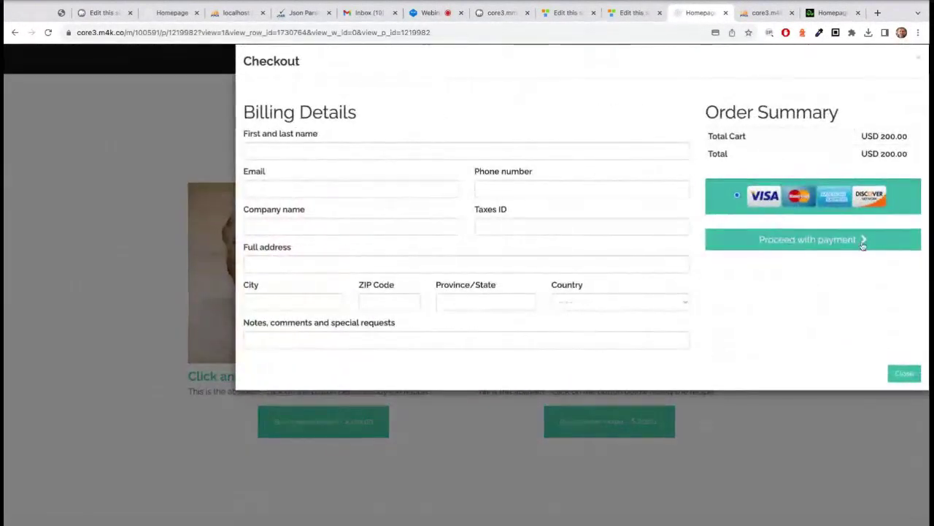
click(903, 372)
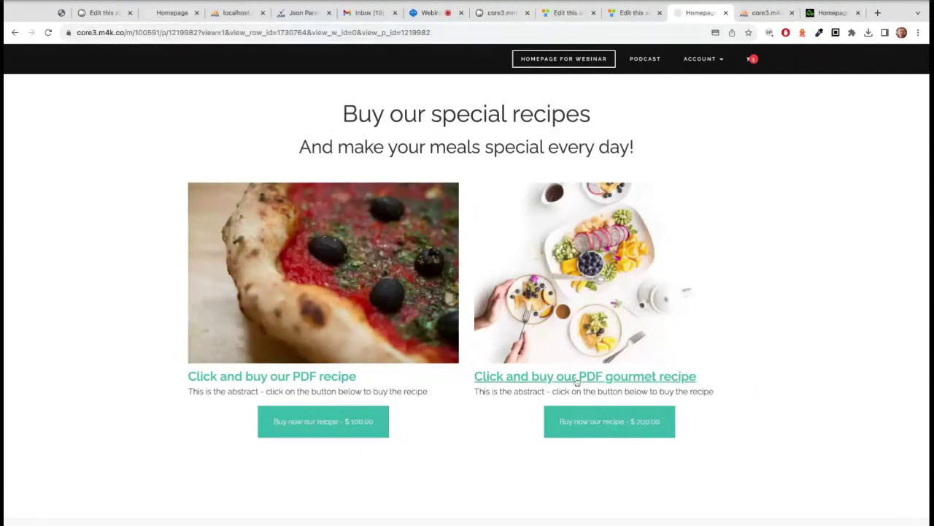
Review the sample link in the product's intro body, compare it with the storefront listing, and return to the webinar chat
click(573, 14)
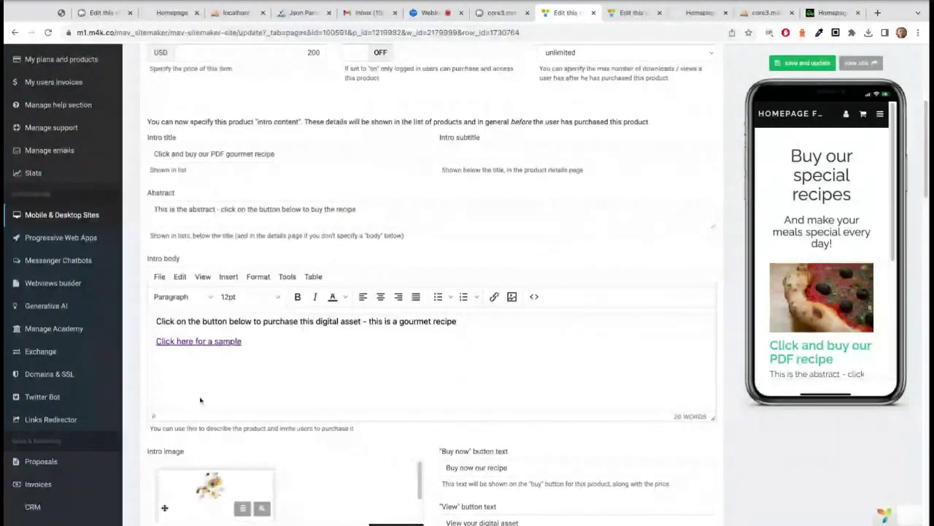
scroll(401, 334, down, 1)
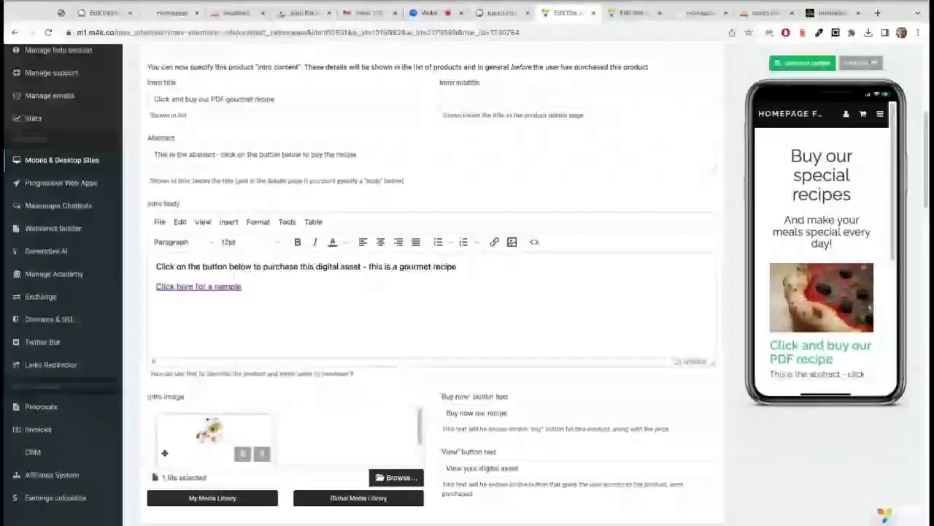
click(697, 13)
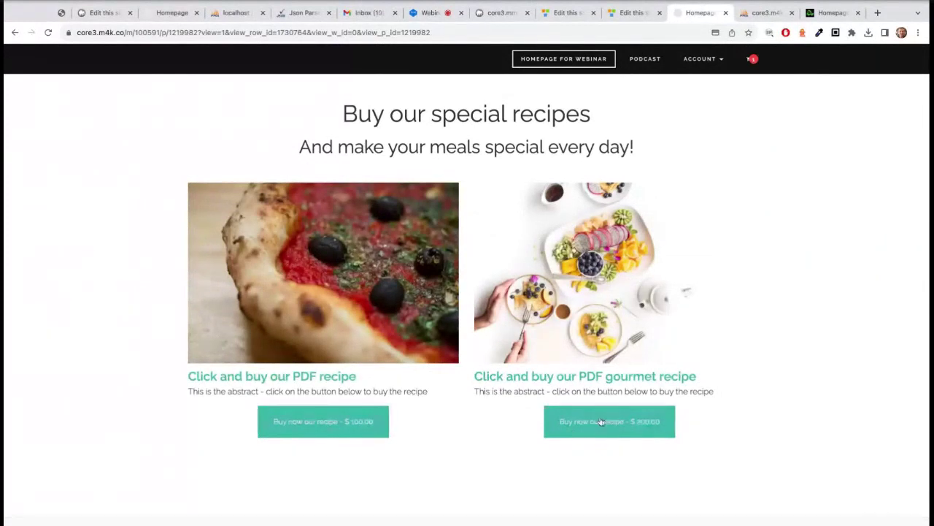
click(429, 12)
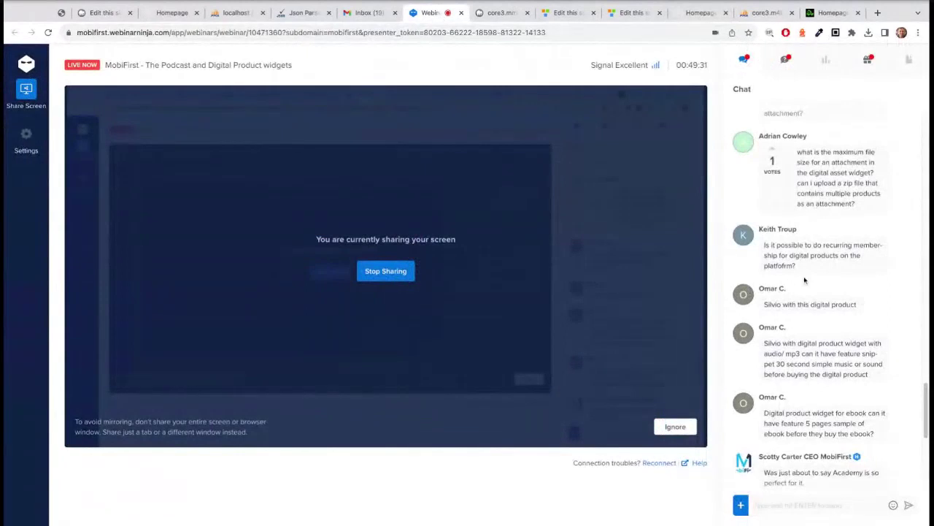
Read through the attendee questions in the webinar chat and expand the shortened reply about offering a free sample
scroll(804, 281, down, 2)
scroll(804, 280, down, 5)
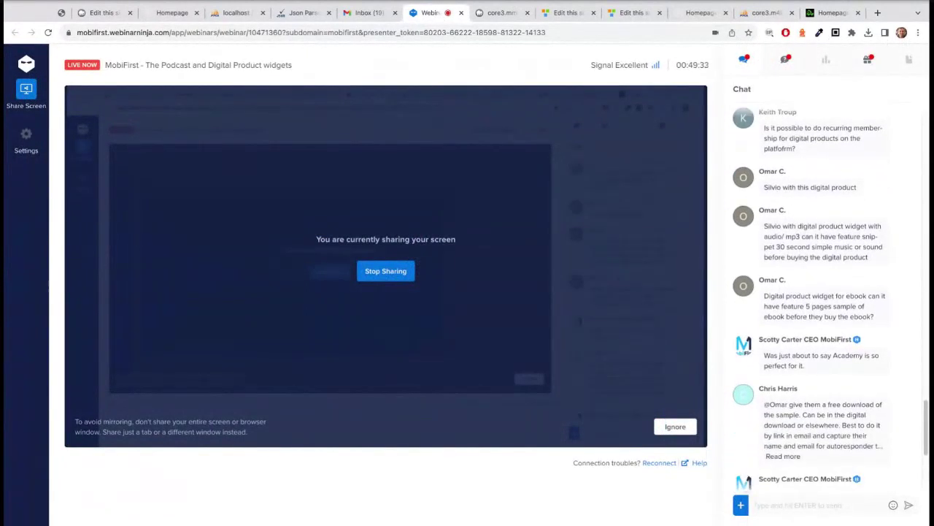
scroll(808, 306, up, 1)
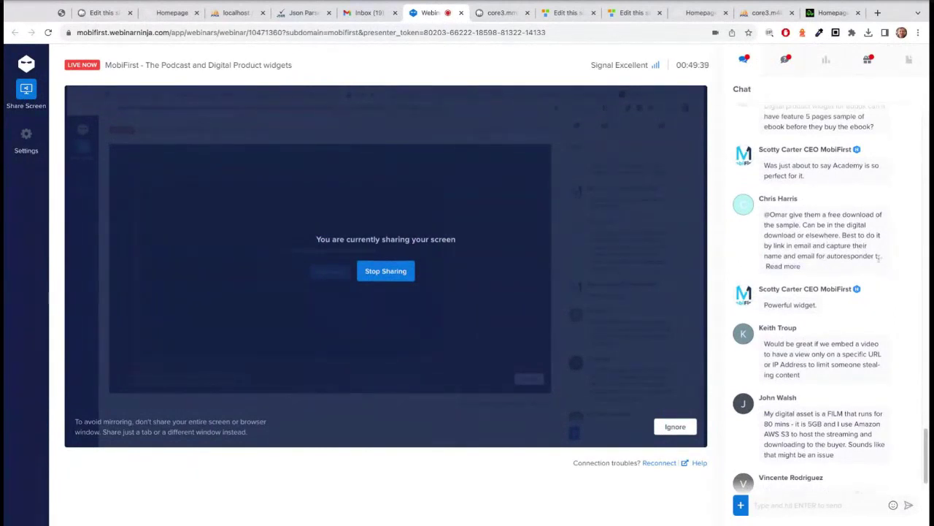
click(796, 267)
scroll(862, 303, down, 1)
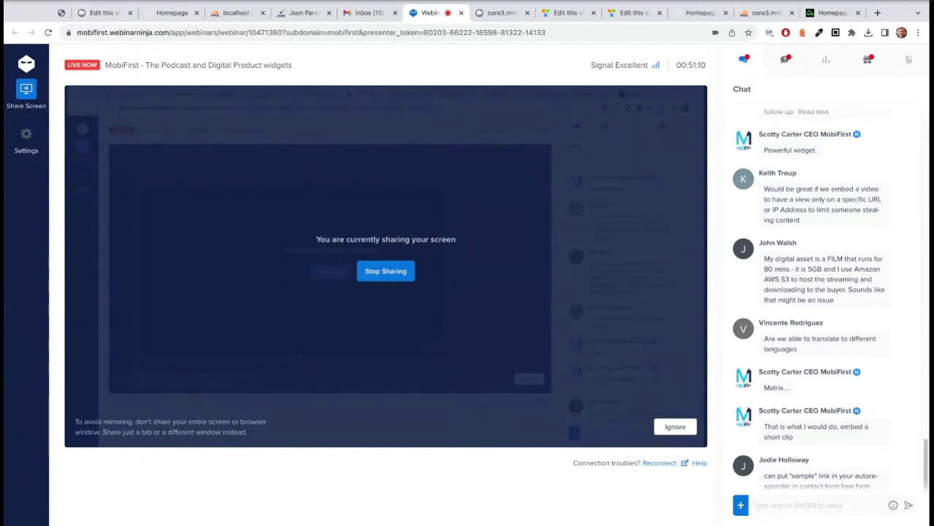
Examine the digital product's image and video settings, check the terminal-style homepage, and return to the webinar chat
click(571, 14)
scroll(298, 351, down, 4)
scroll(298, 351, down, 10)
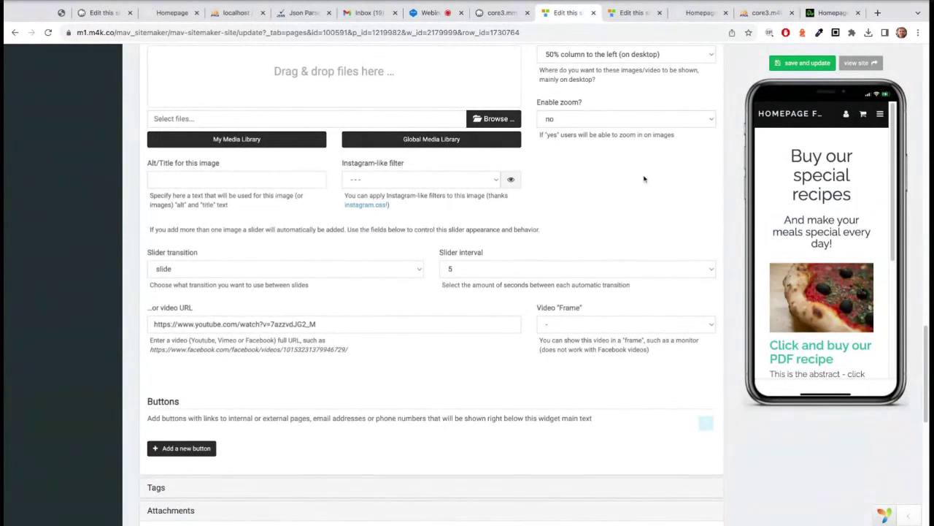
click(833, 12)
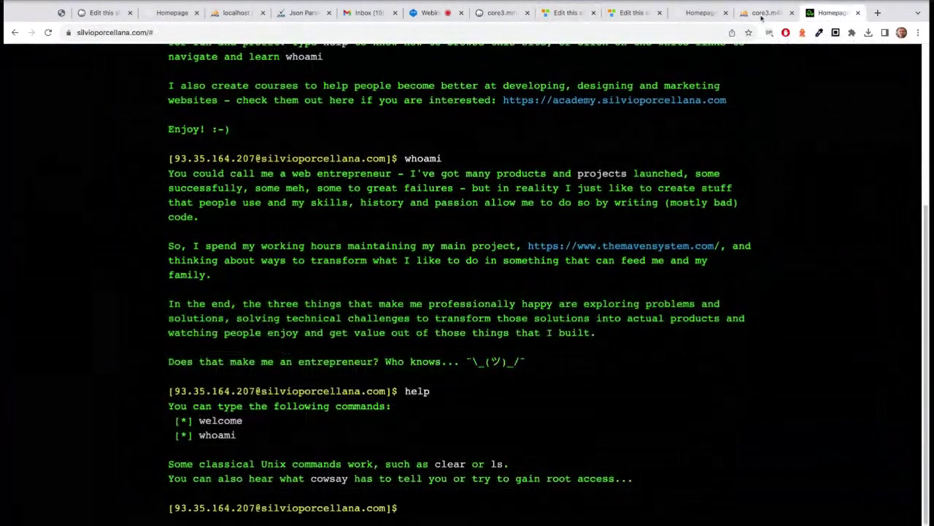
click(441, 13)
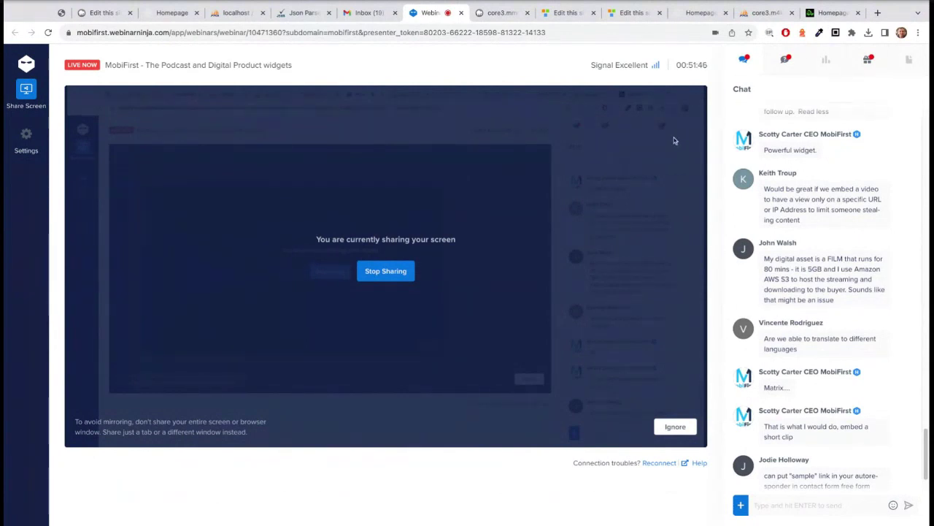
Review the gourmet recipe's intro details and main content in the site editor, and read the newer questions in the webinar chat
click(566, 15)
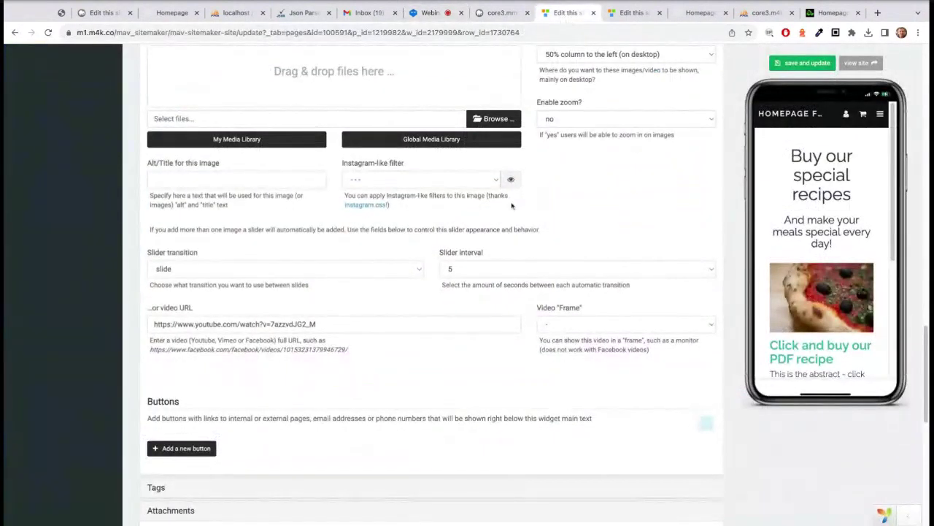
scroll(515, 194, up, 10)
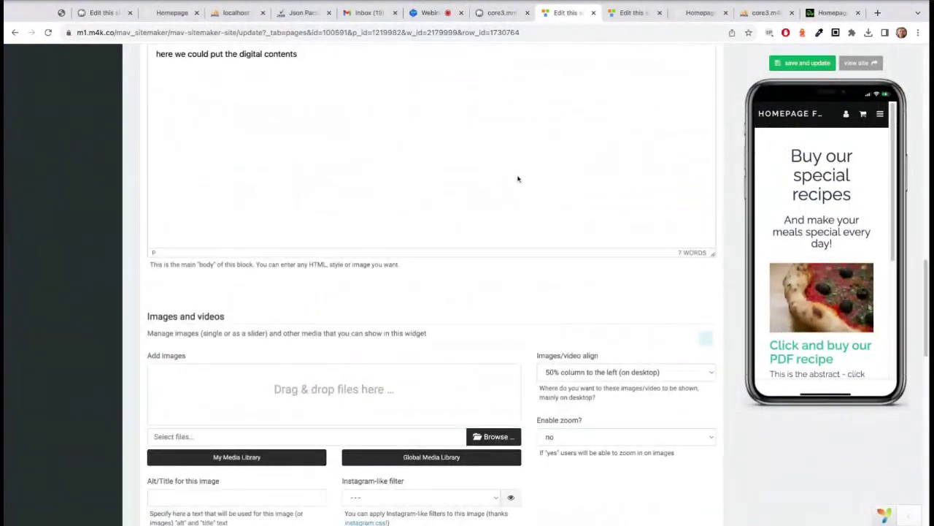
scroll(511, 197, up, 10)
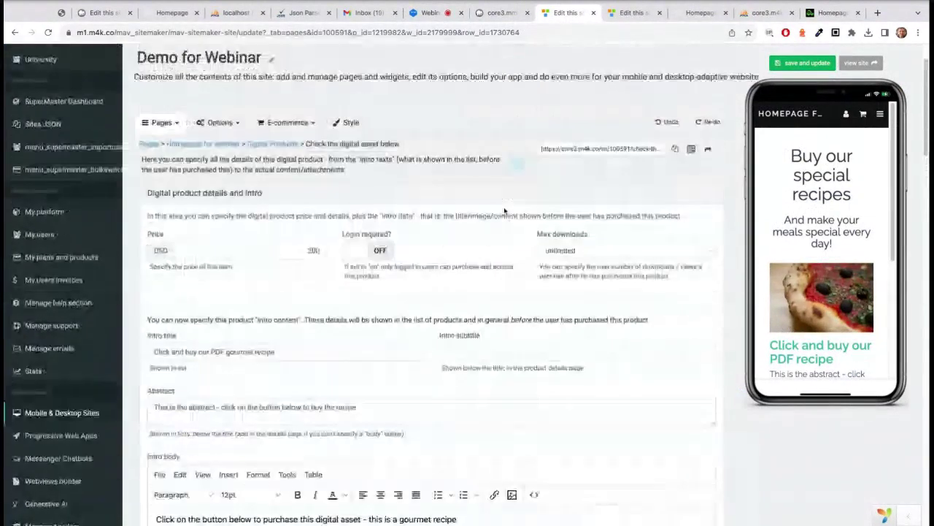
scroll(504, 211, down, 1)
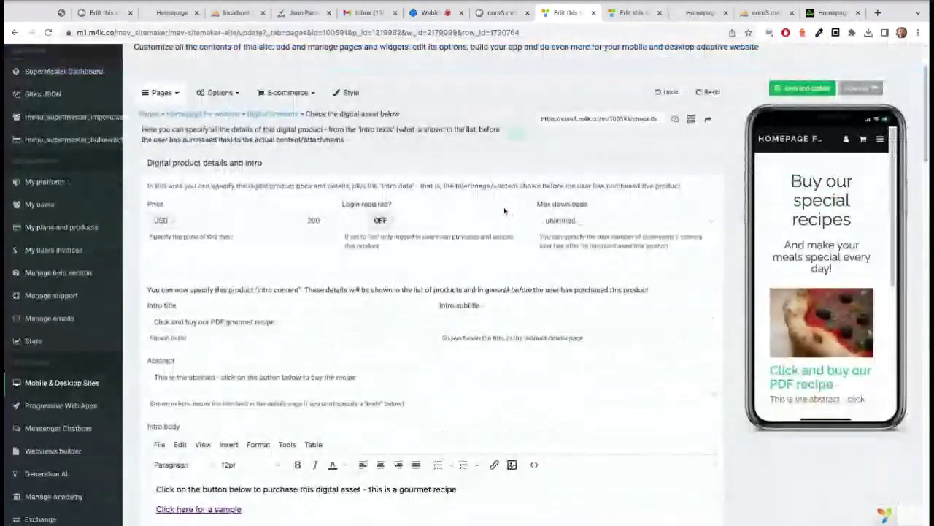
scroll(503, 210, up, 3)
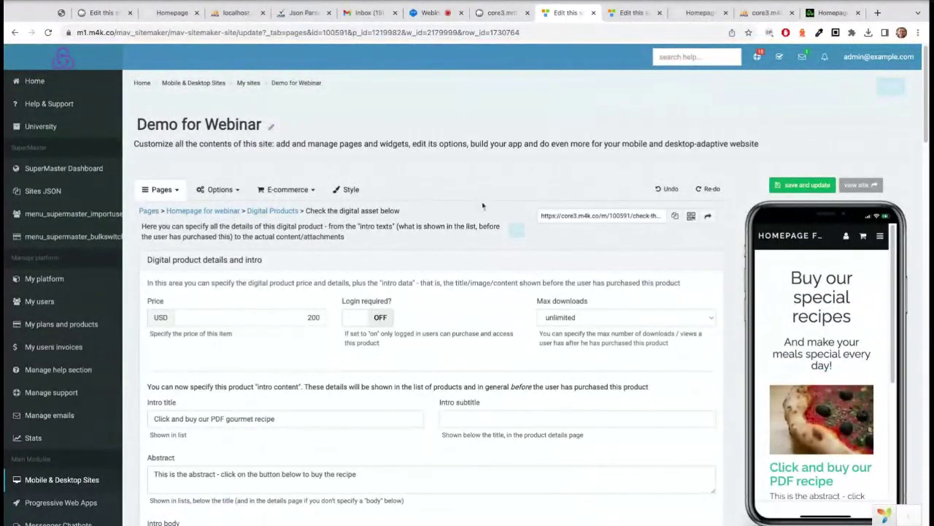
scroll(267, 275, down, 4)
scroll(306, 262, down, 1)
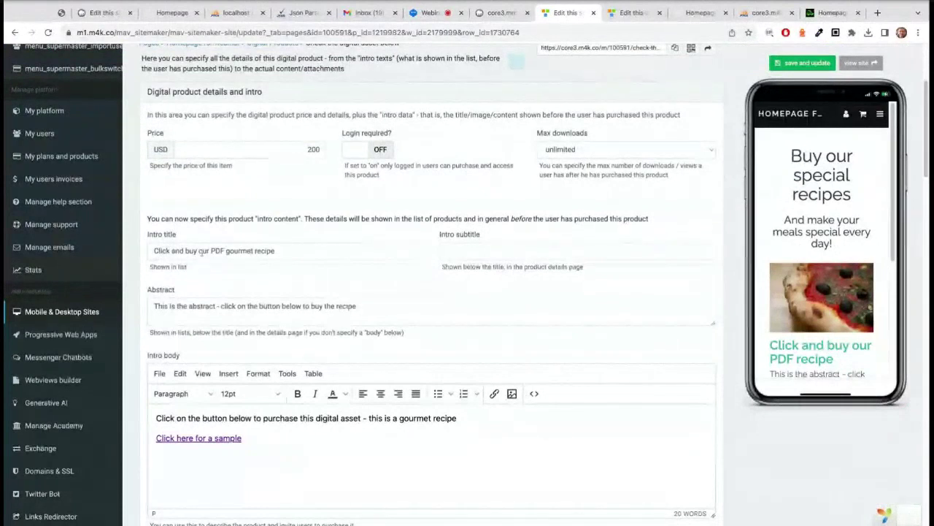
scroll(435, 295, down, 10)
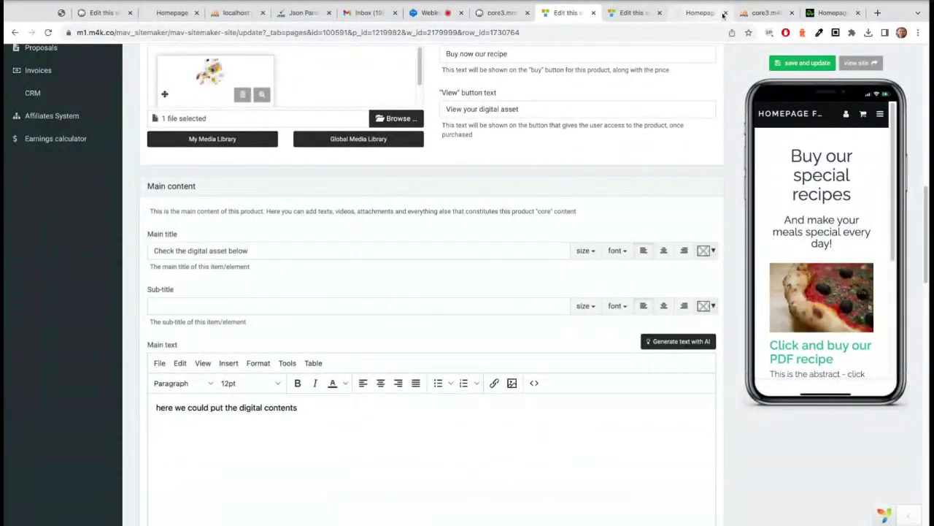
click(431, 13)
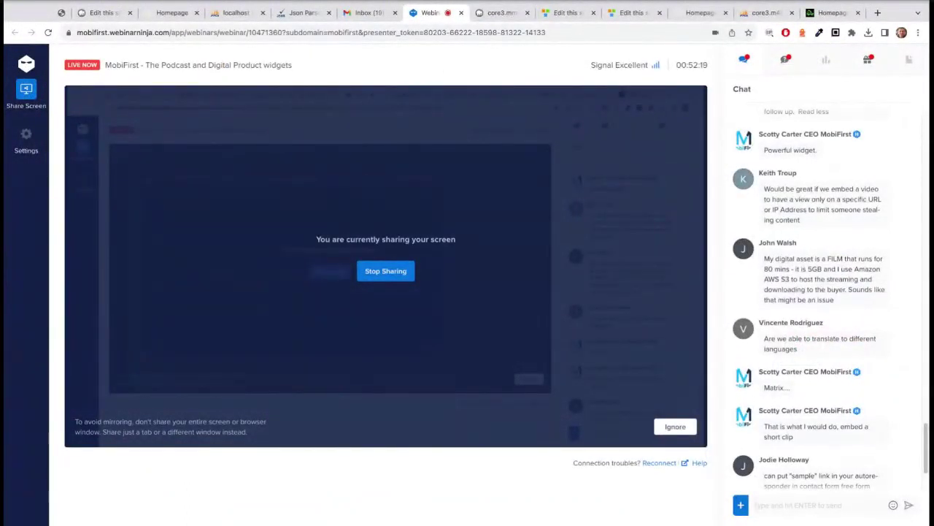
scroll(822, 291, down, 3)
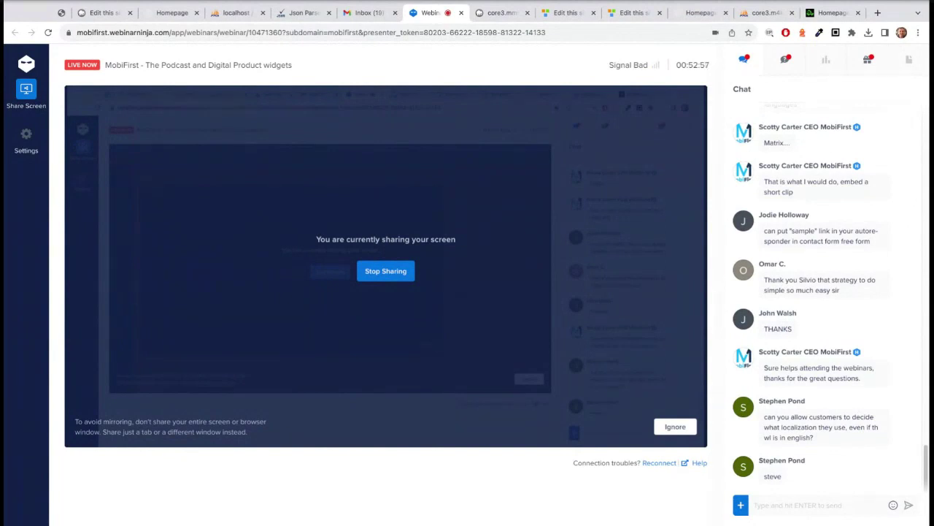
Open the demo site's Localization options and examine the language and format settings alongside the storefront
click(566, 12)
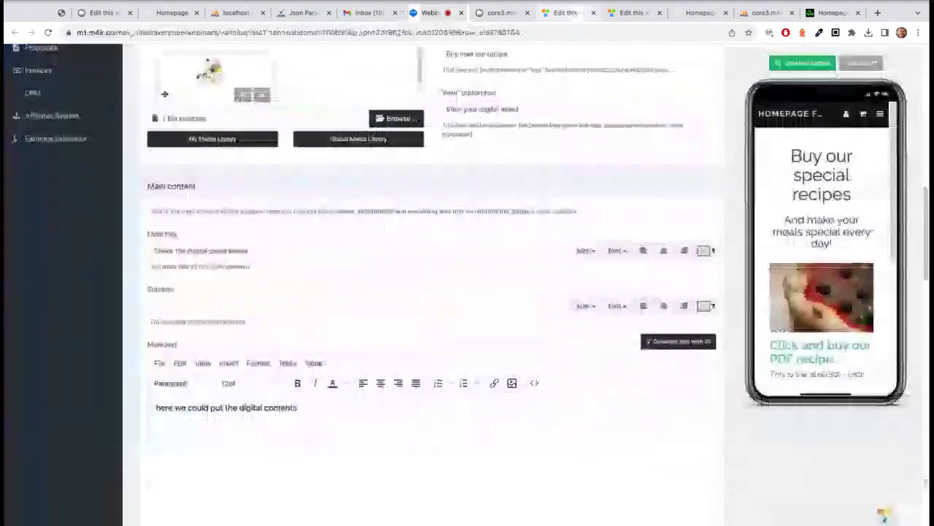
scroll(292, 219, up, 3)
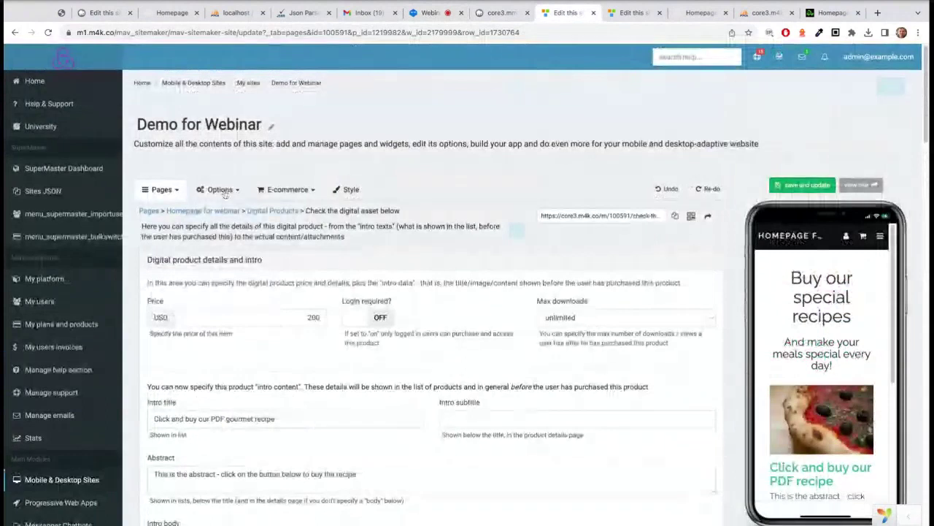
click(219, 189)
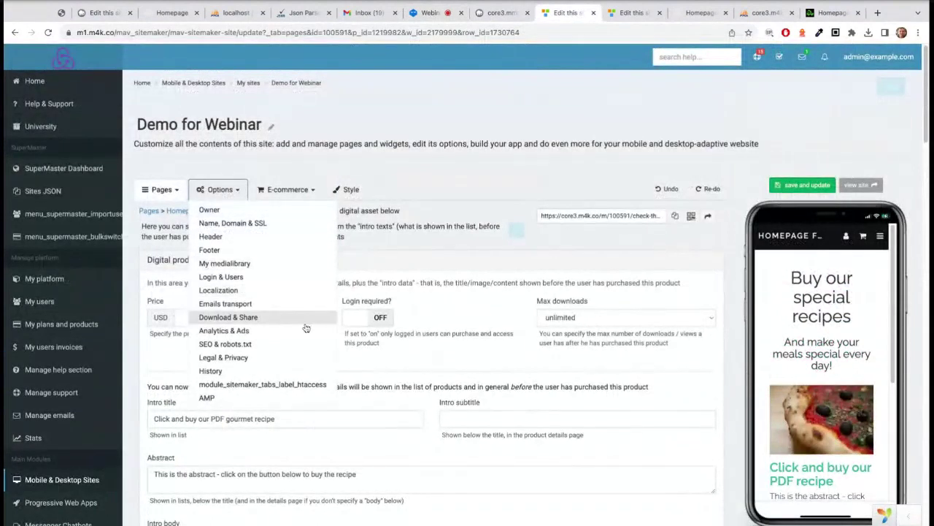
click(232, 290)
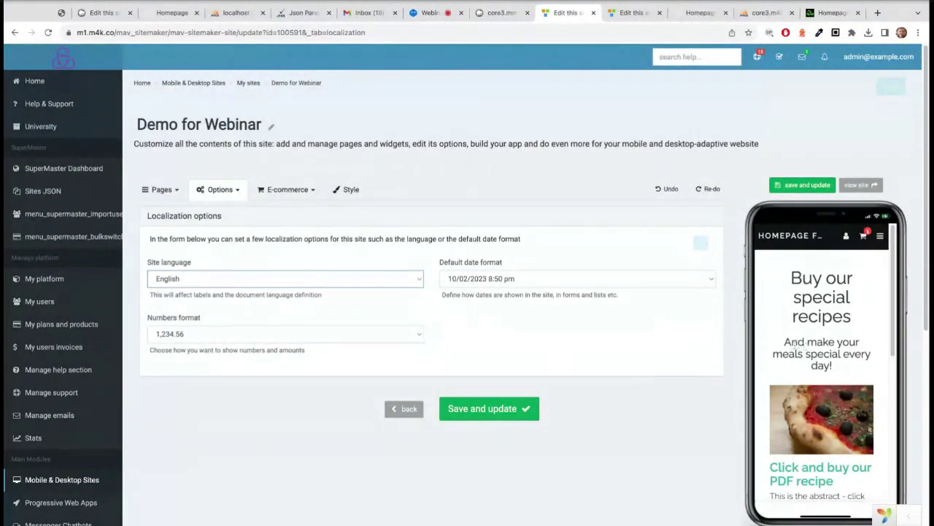
click(699, 12)
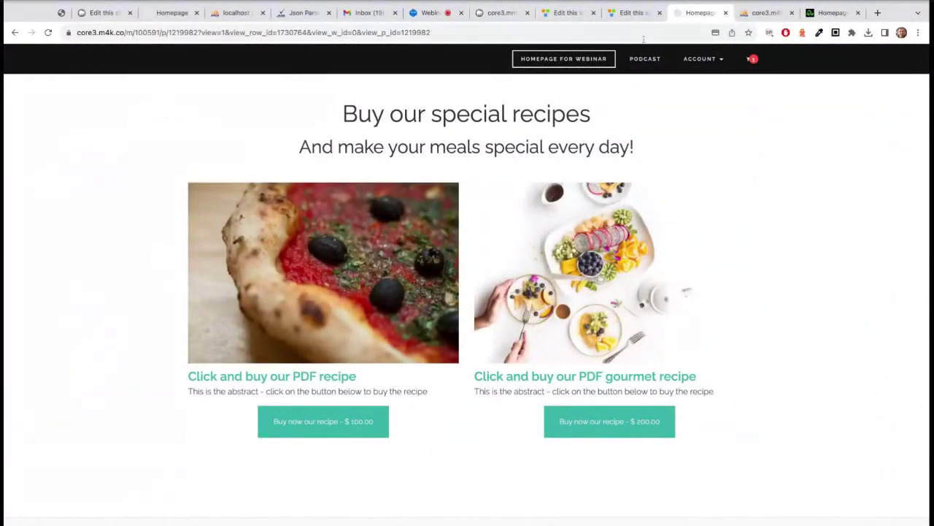
click(554, 14)
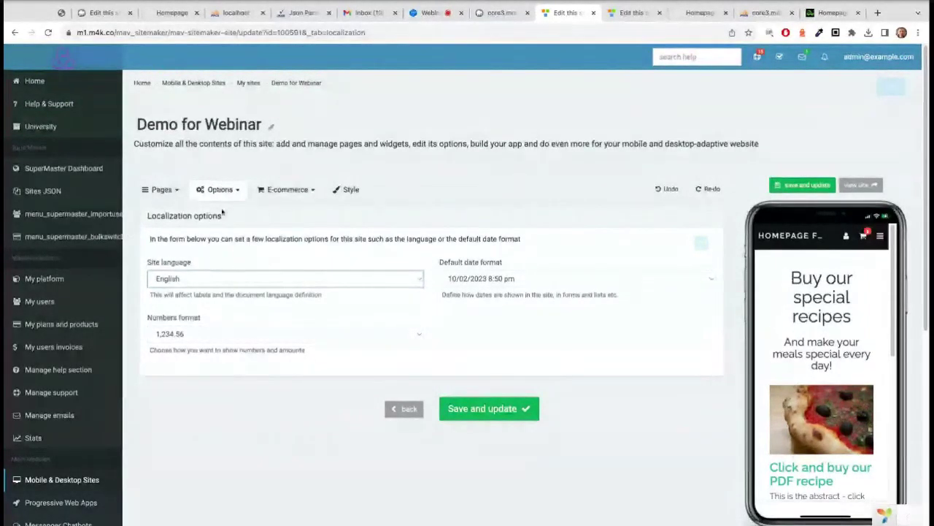
scroll(207, 209, down, 3)
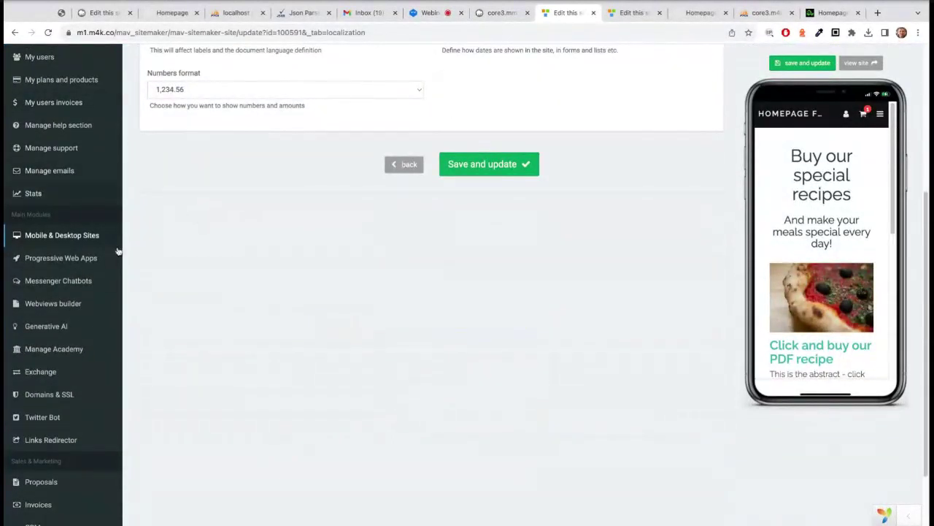
scroll(118, 251, up, 3)
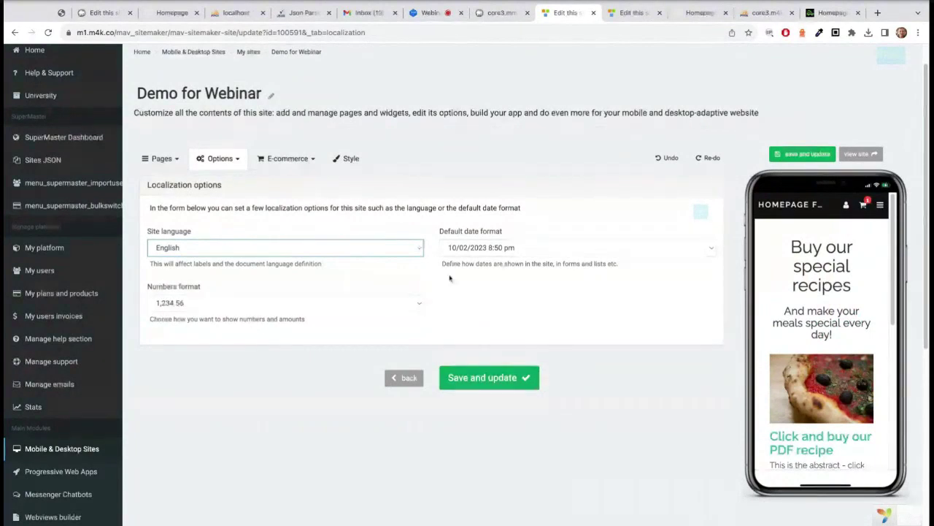
Open the Digital Products widget on the webinar homepage, view its list of digital product purchases, and close the list
click(174, 159)
click(182, 190)
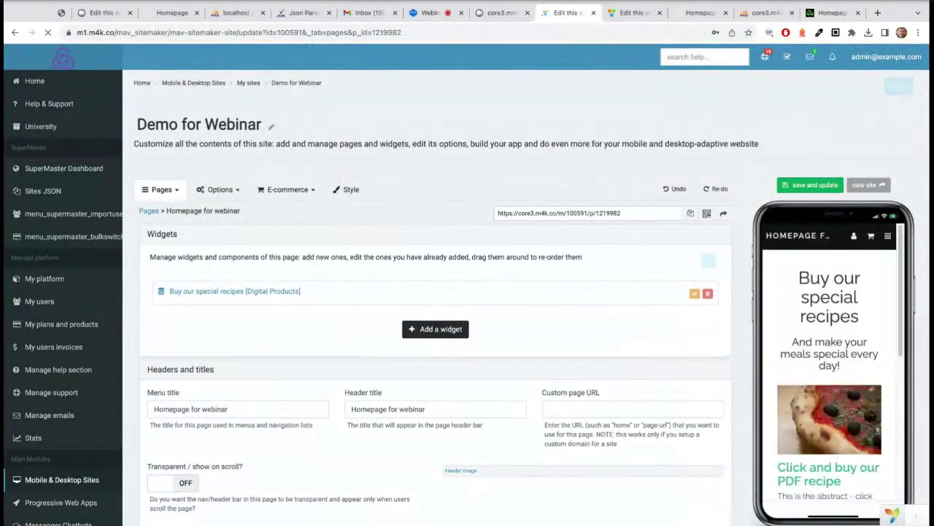
drag(235, 296, 387, 299)
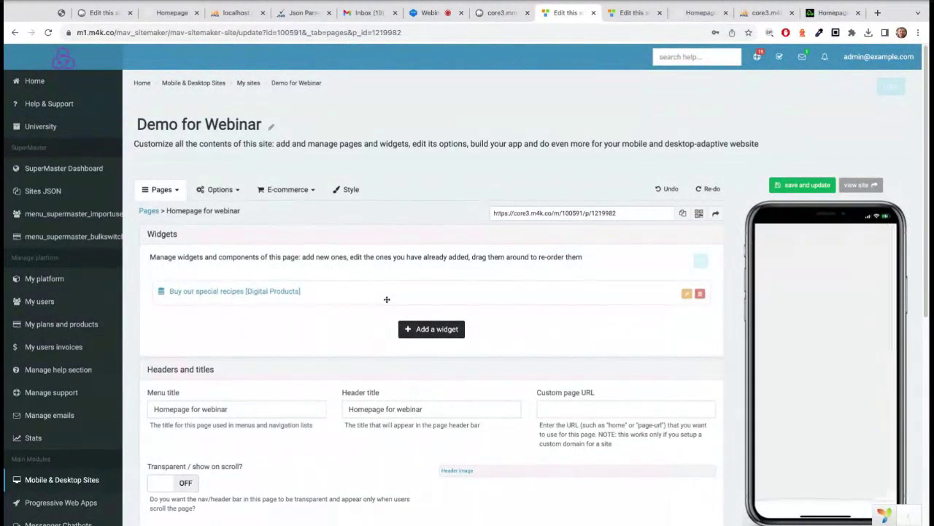
click(248, 291)
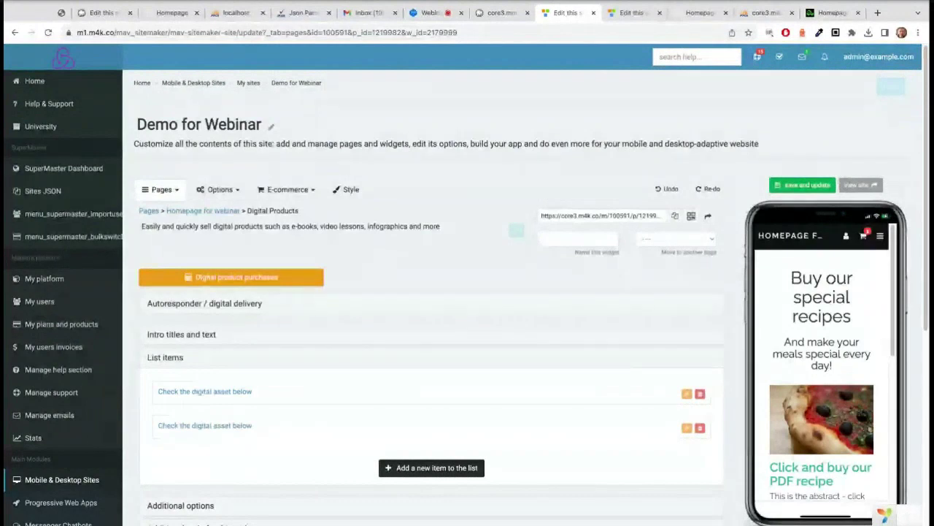
scroll(318, 251, down, 1)
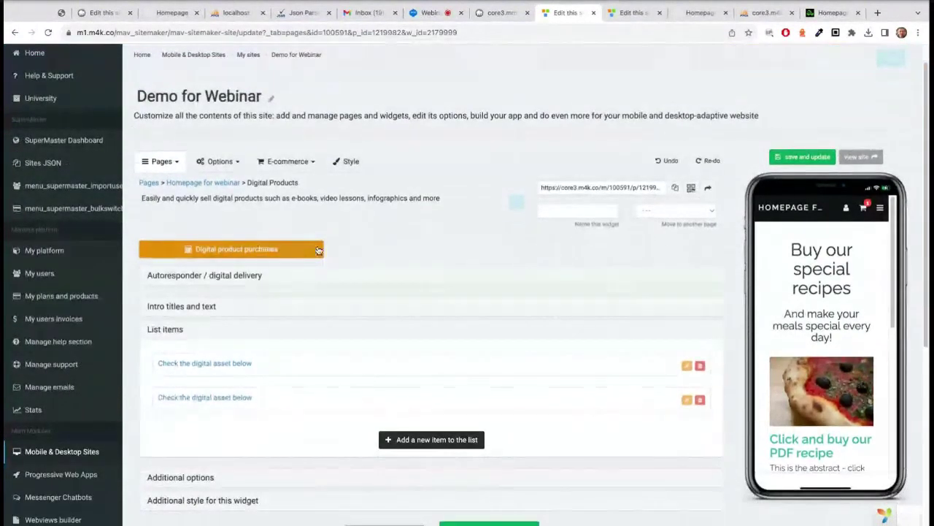
click(318, 250)
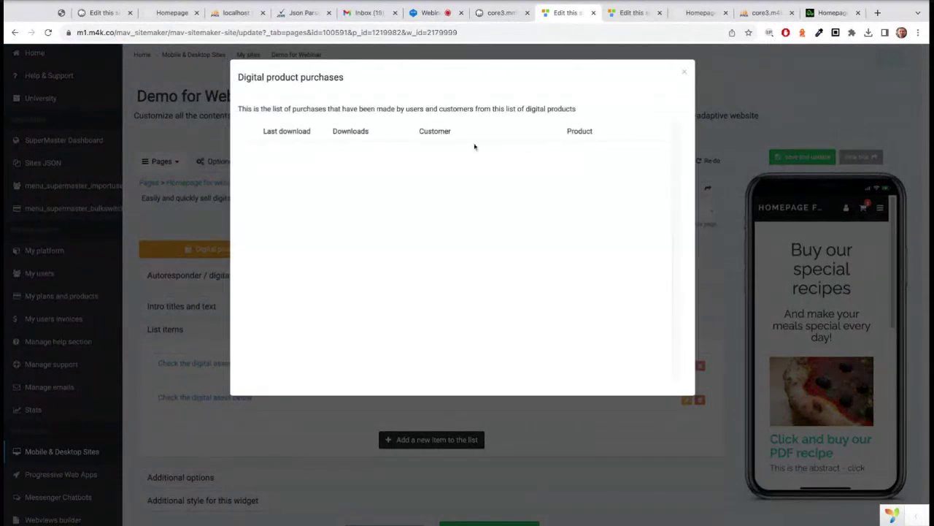
click(684, 71)
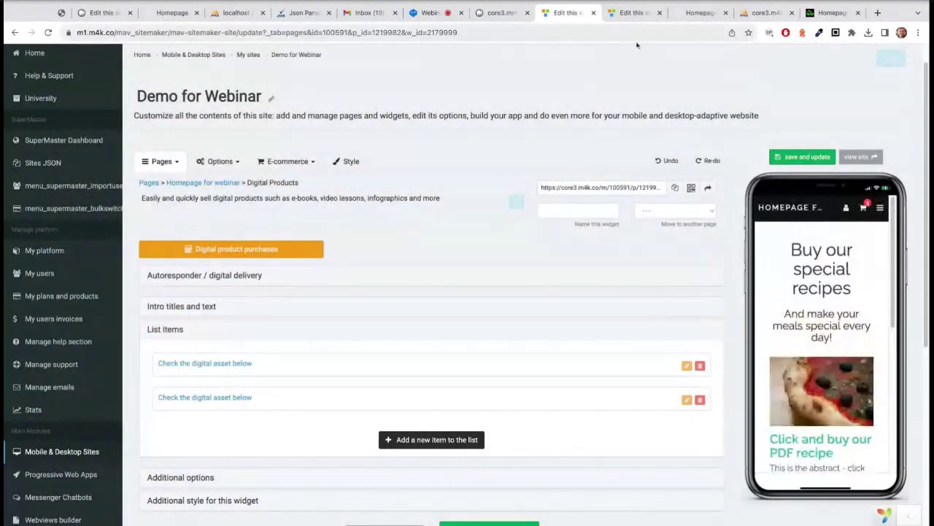
Buy the $100 PDF recipe on the storefront, autofilling the billing details and entering the test card's number, expiry date and security code
click(699, 13)
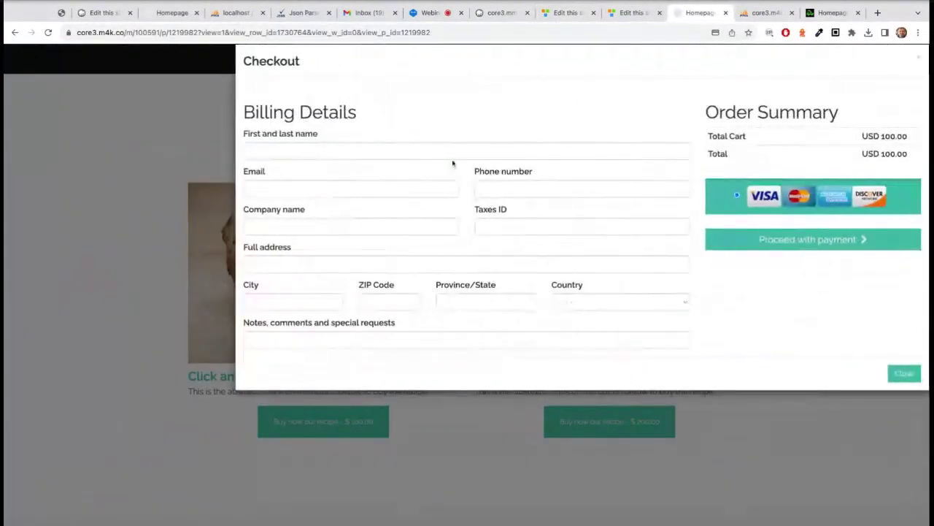
click(442, 153)
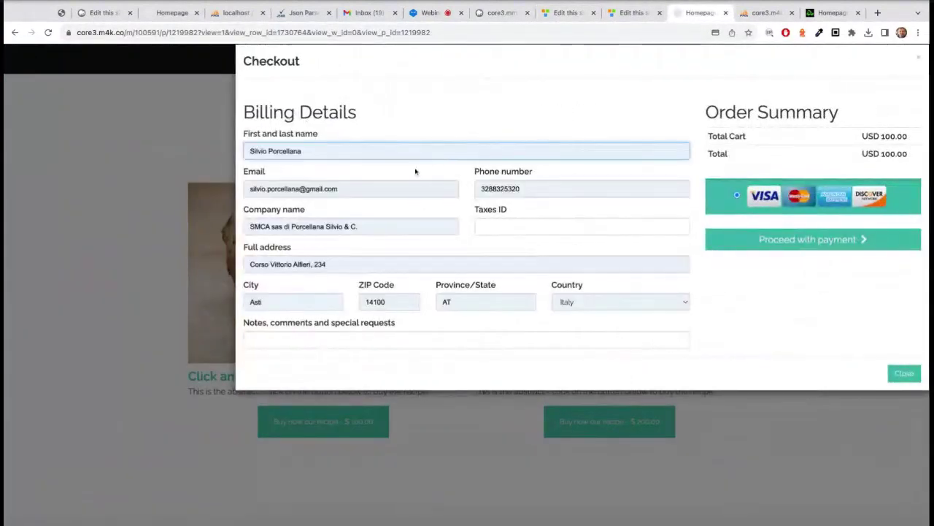
click(809, 247)
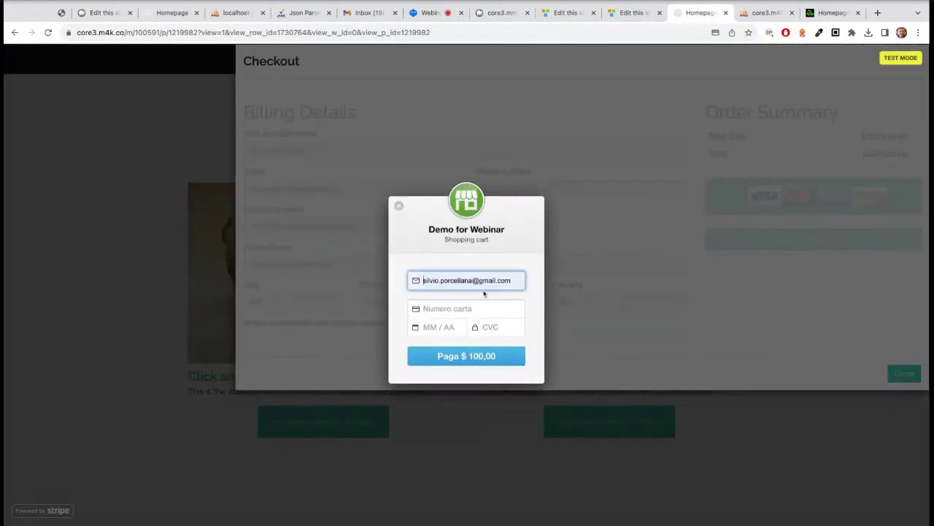
click(492, 311)
text(42424242 4242 4242)
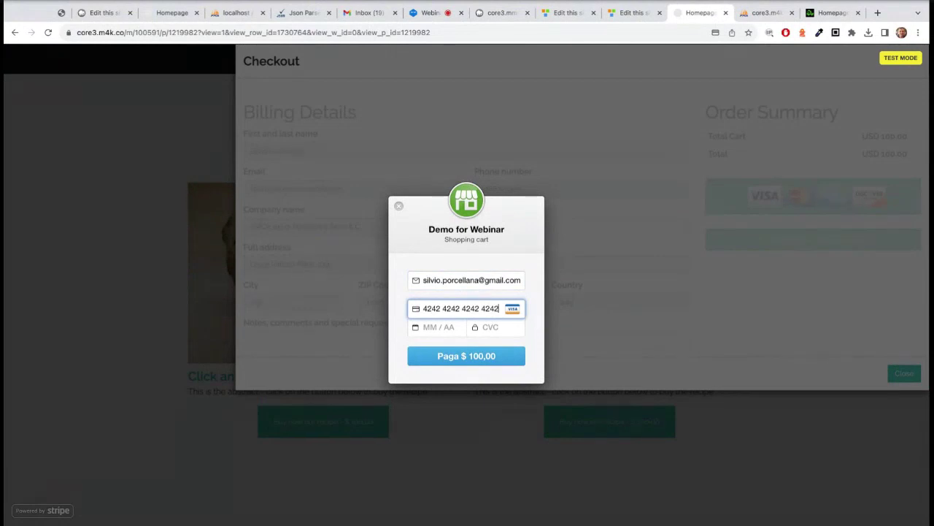
text(0924123)
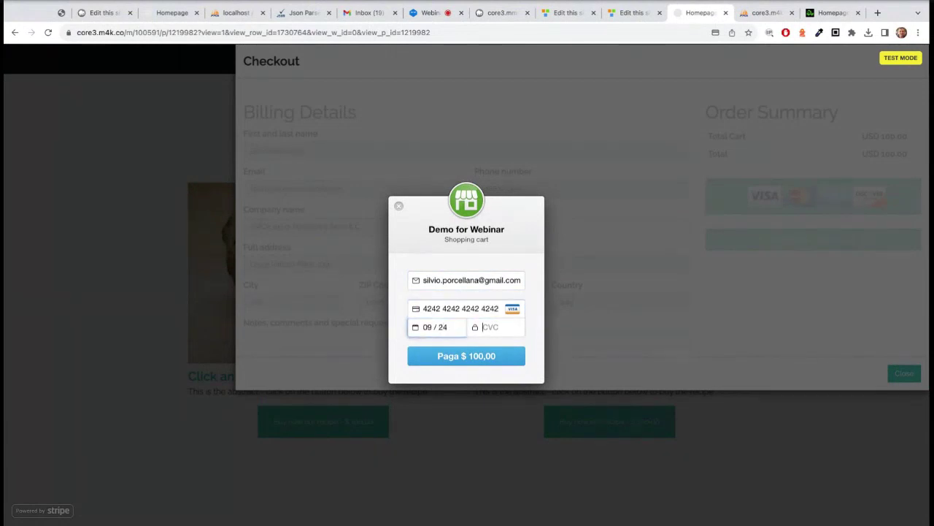
click(468, 362)
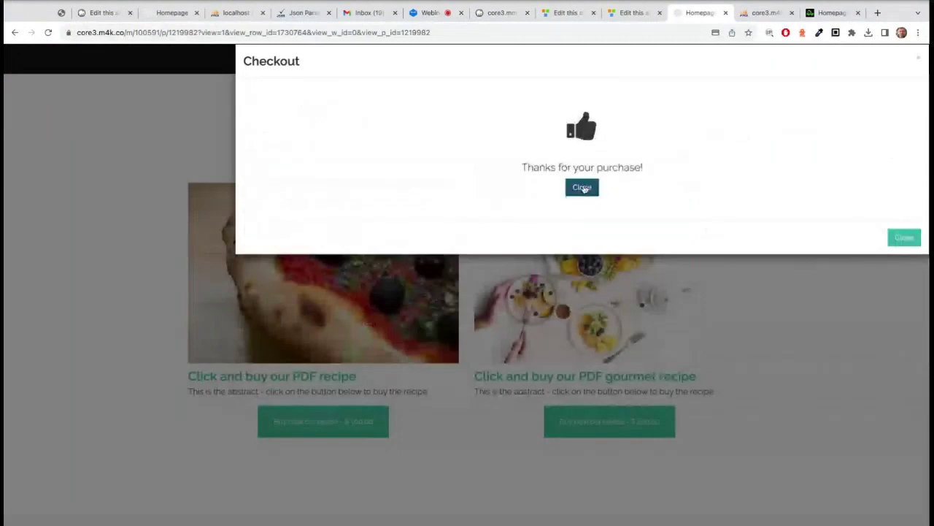
Close the checkout's thank-you message and reload the recipe storefront to show the purchased digital asset
click(582, 188)
click(49, 32)
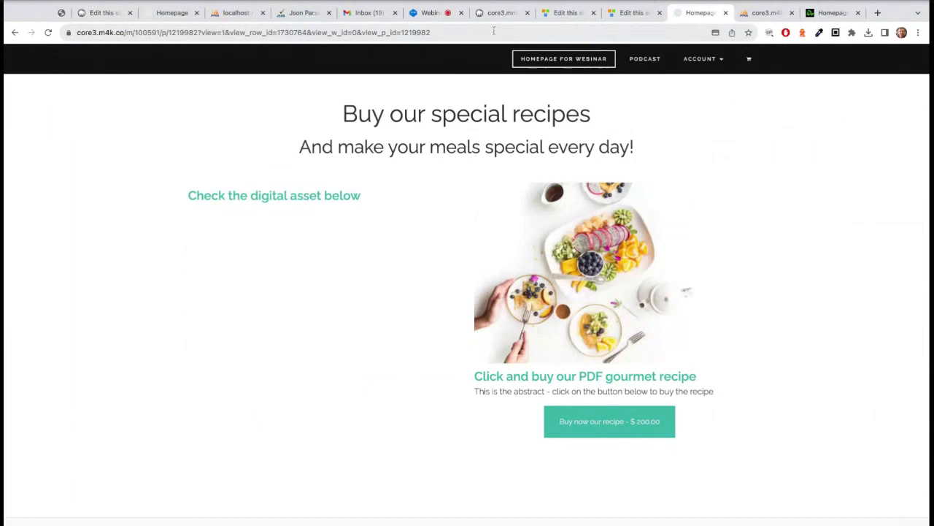
View the digital product purchases in the site editor, then open the PDF recipe purchase's invoice and examine its heading
click(568, 12)
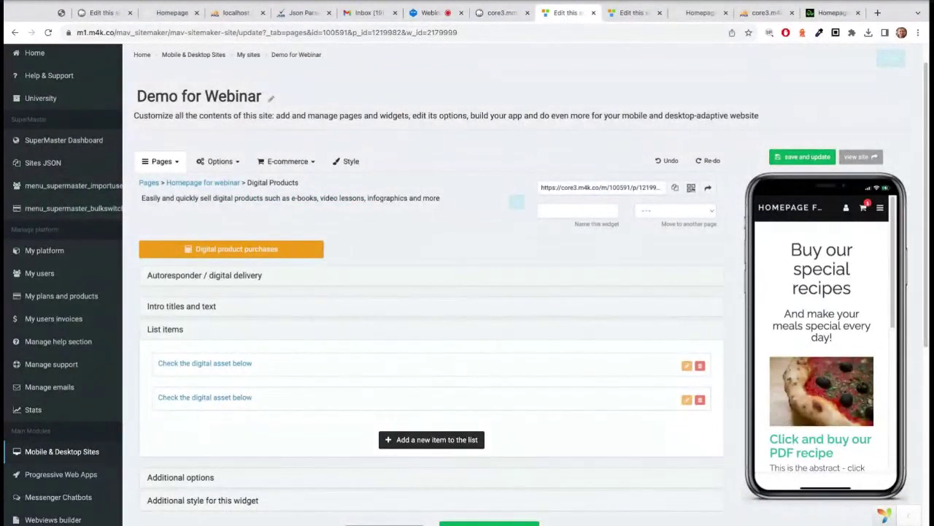
click(368, 252)
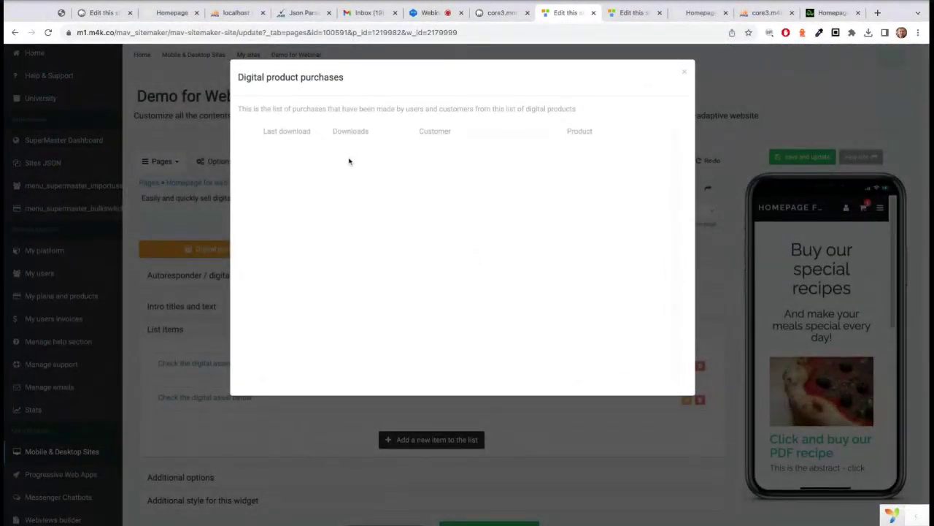
click(48, 32)
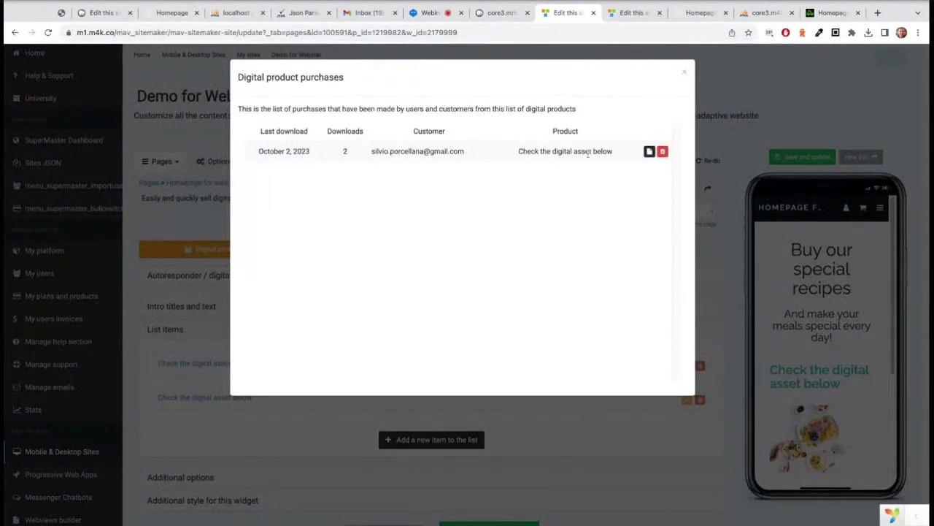
click(649, 151)
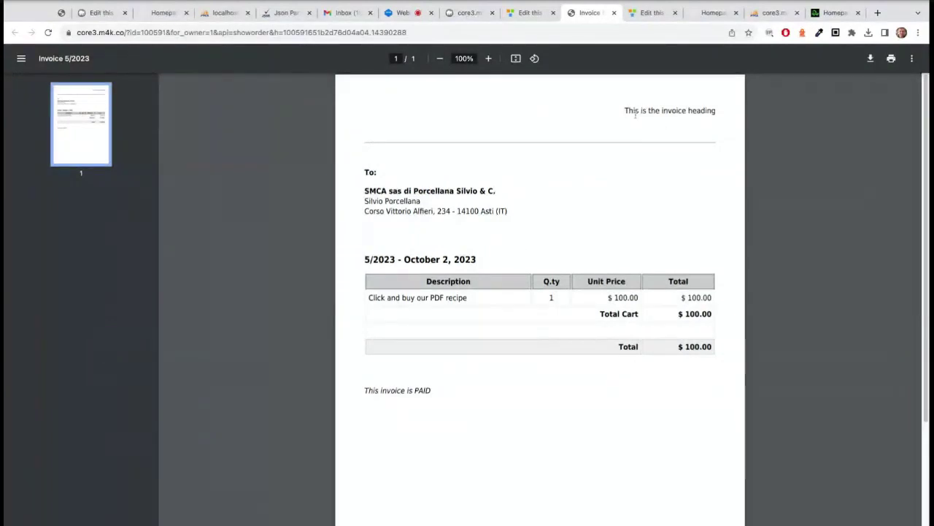
drag(617, 107, 697, 117)
click(698, 118)
click(529, 4)
Open the demo site's E-commerce options and examine the invoice heading setting alongside the payment methods
click(649, 13)
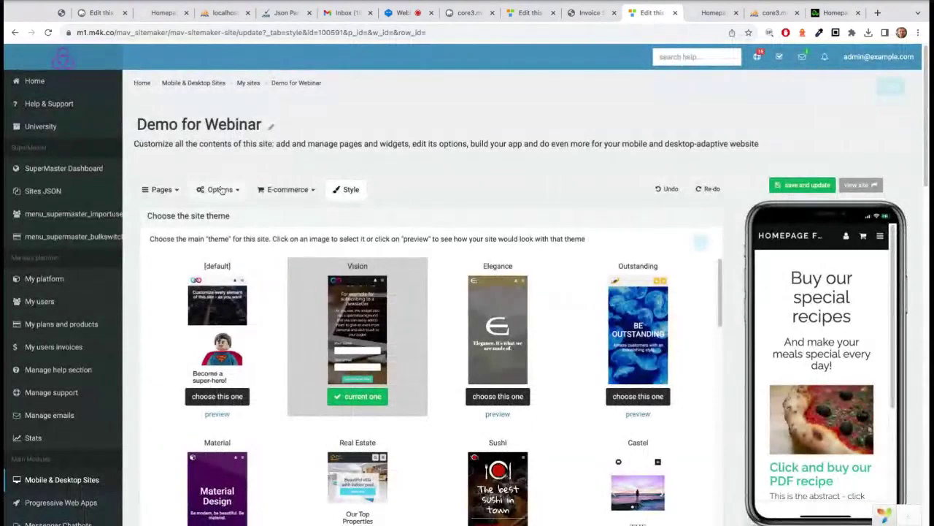
click(221, 189)
click(287, 189)
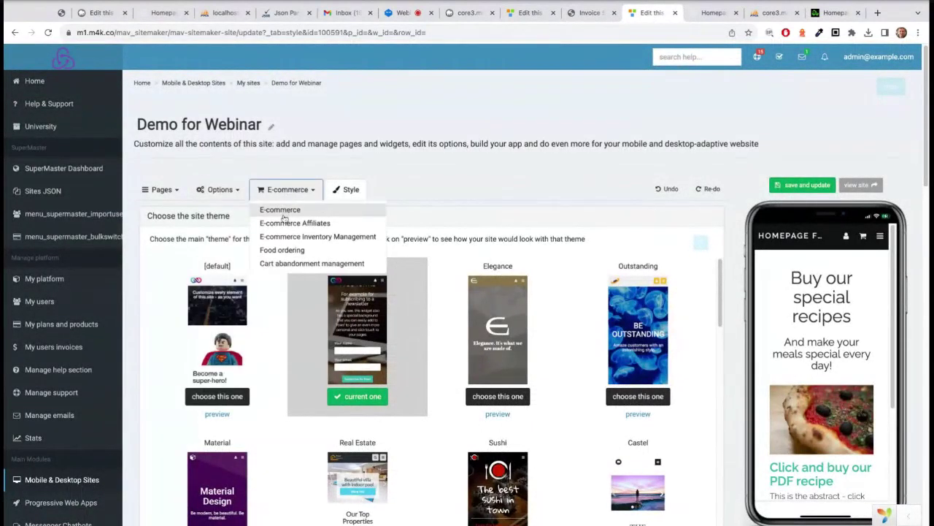
click(282, 212)
scroll(526, 285, down, 3)
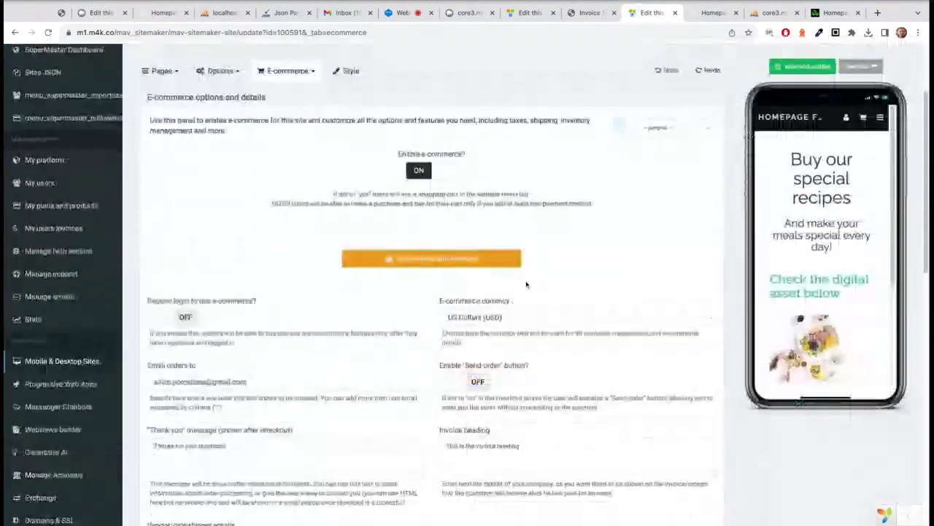
scroll(526, 285, down, 4)
drag(557, 159, 436, 155)
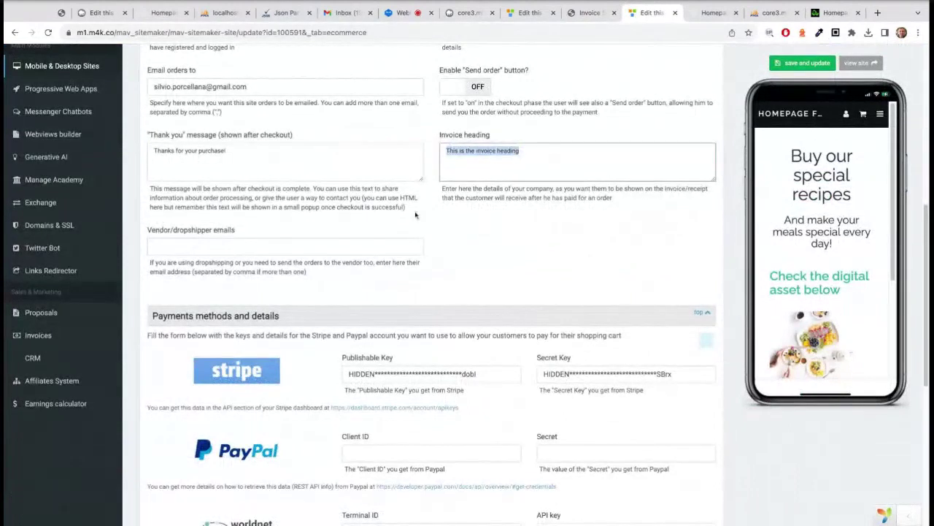
click(430, 155)
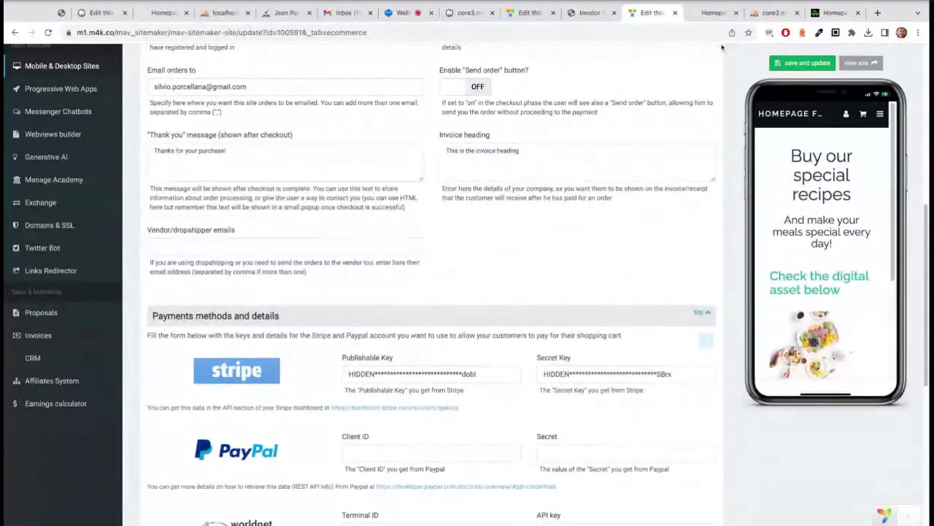
Glance at the webinar chat, return to the purchases list and the storefront's purchased asset, and close the list
click(611, 12)
click(406, 12)
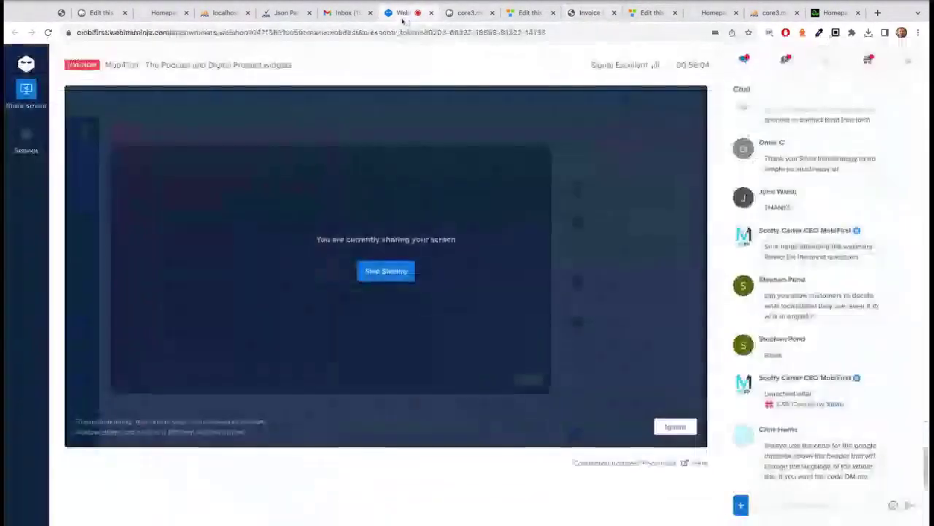
click(471, 12)
click(529, 13)
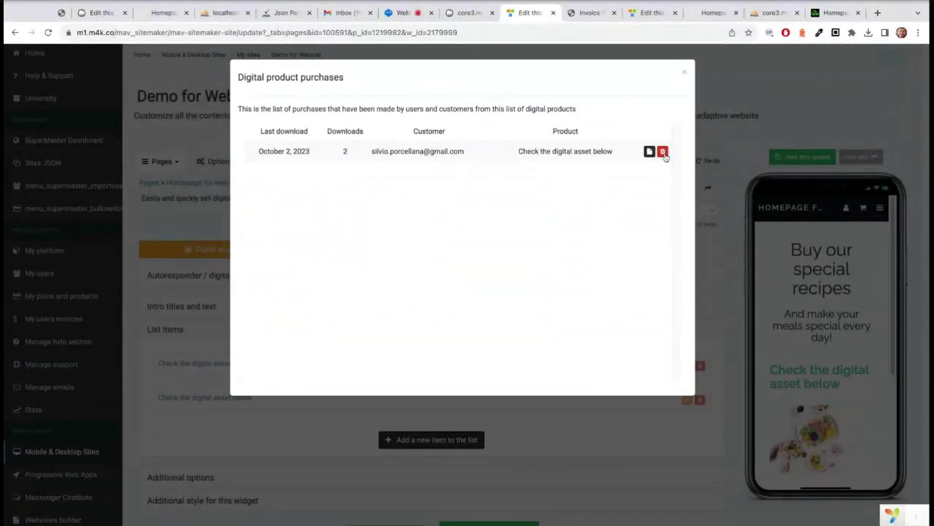
click(714, 12)
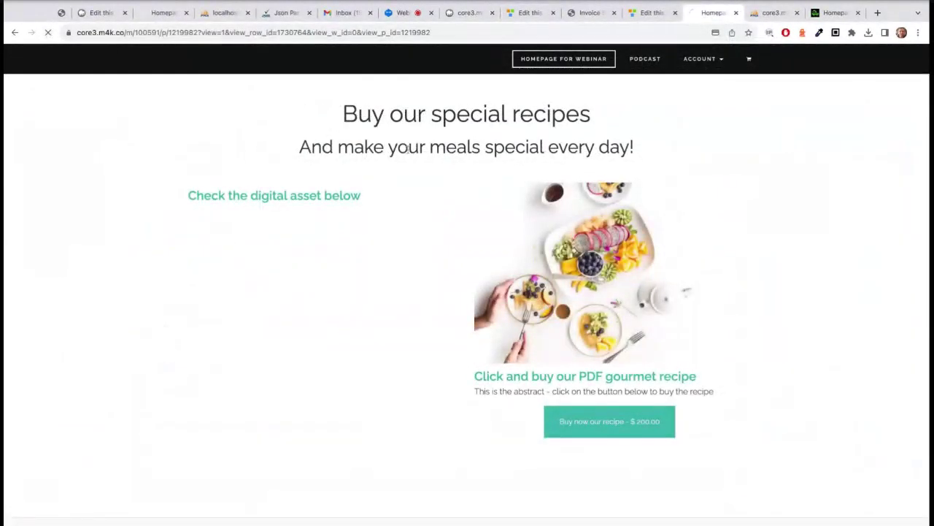
click(528, 13)
click(724, 255)
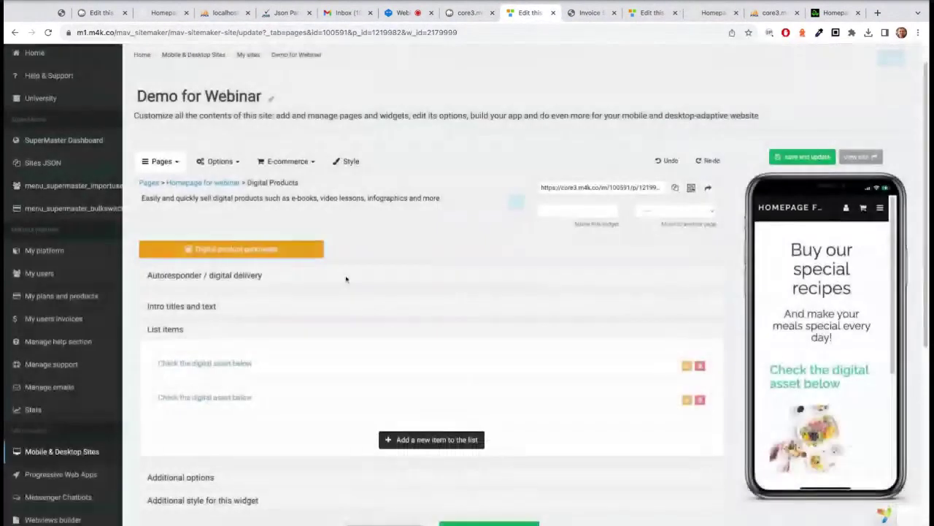
Delete the PDF recipe purchase from the digital product purchases, then recheck the list and the storefront
click(248, 249)
click(192, 205)
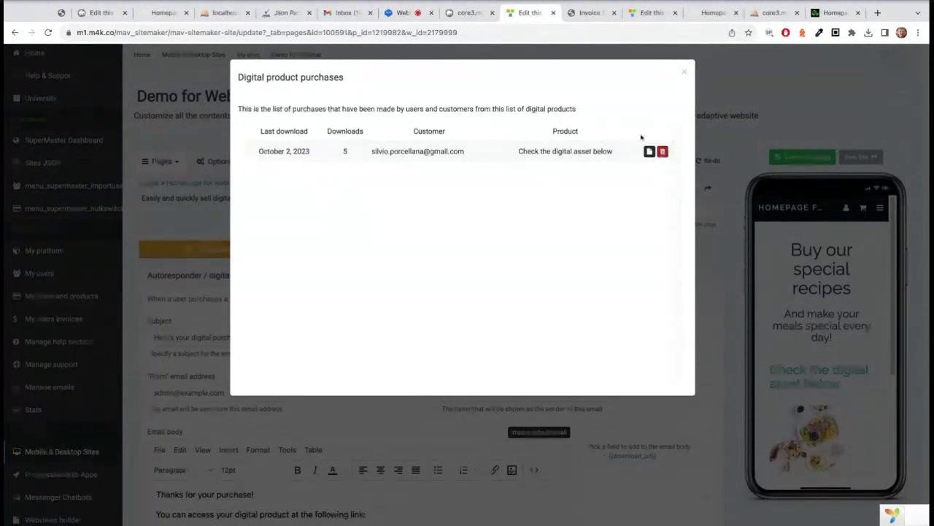
click(585, 103)
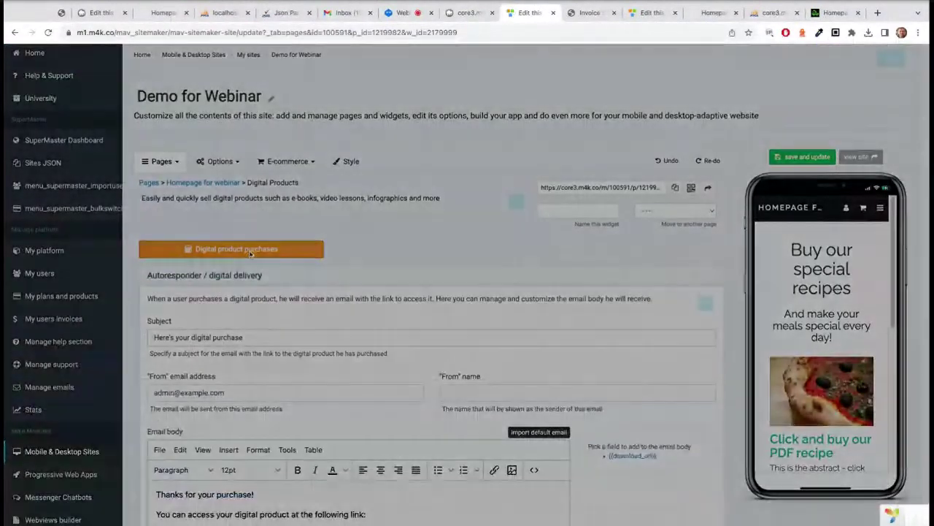
click(251, 253)
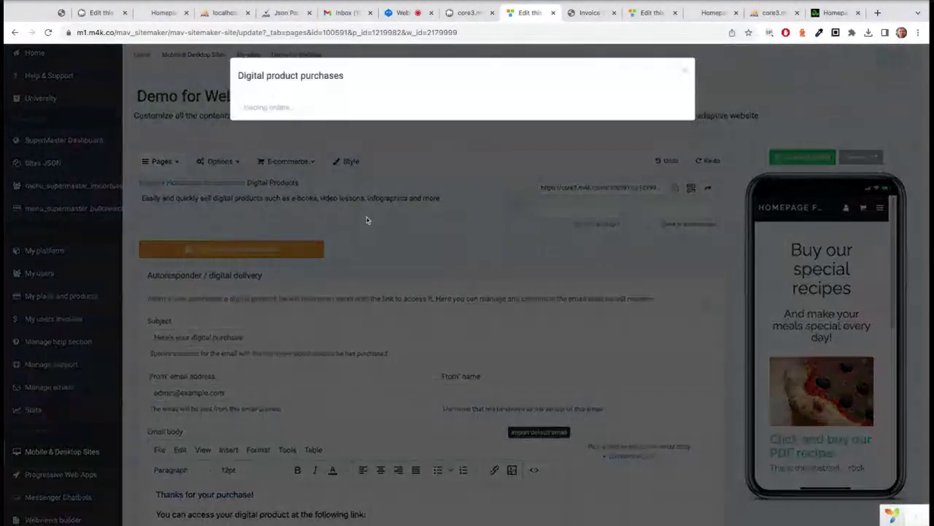
click(683, 71)
click(802, 156)
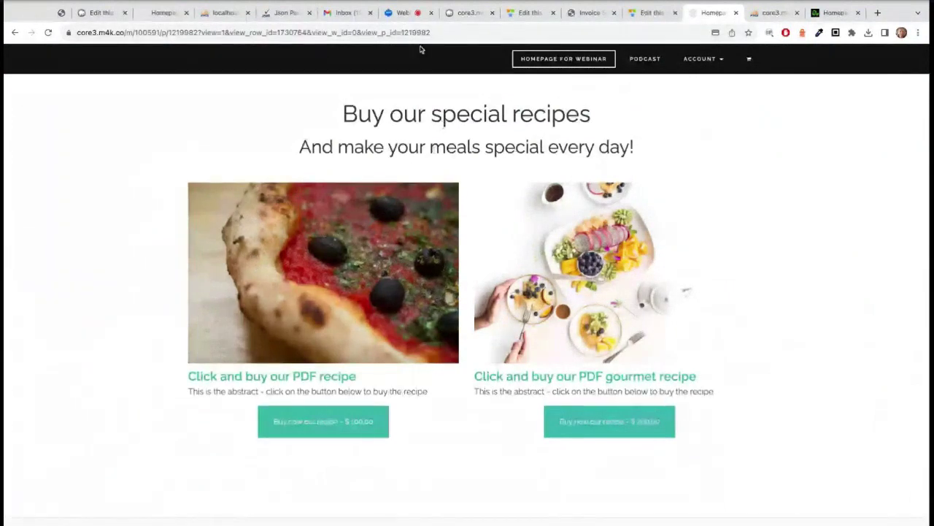
Switch to the webinar room, check the chat for new questions, and stop sharing the screen
click(403, 13)
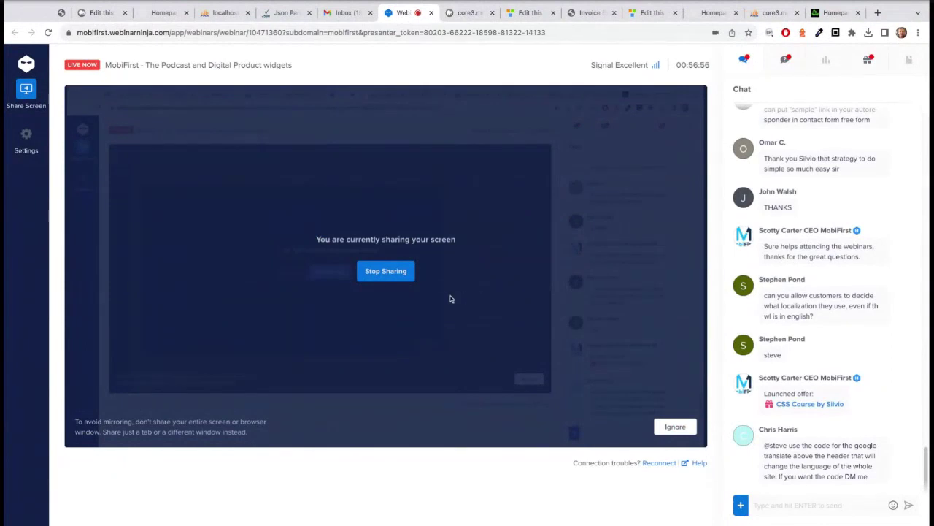
click(385, 271)
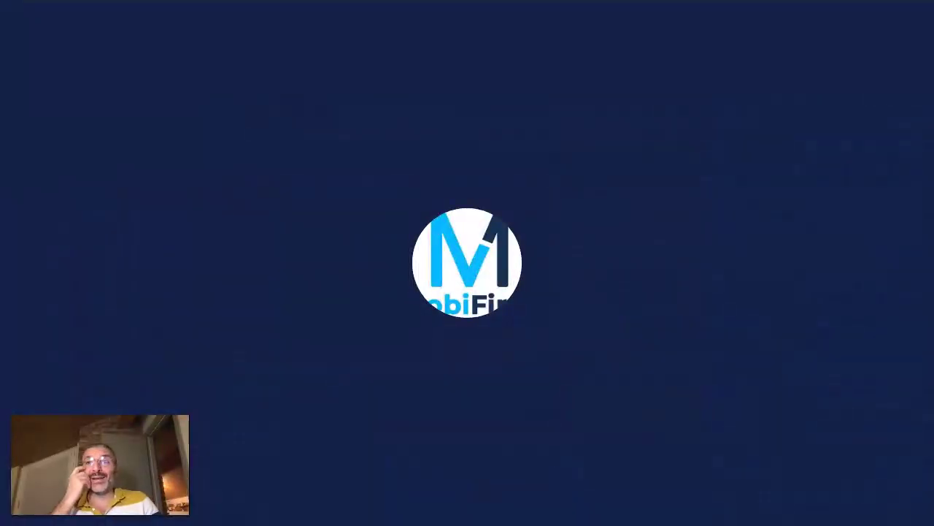